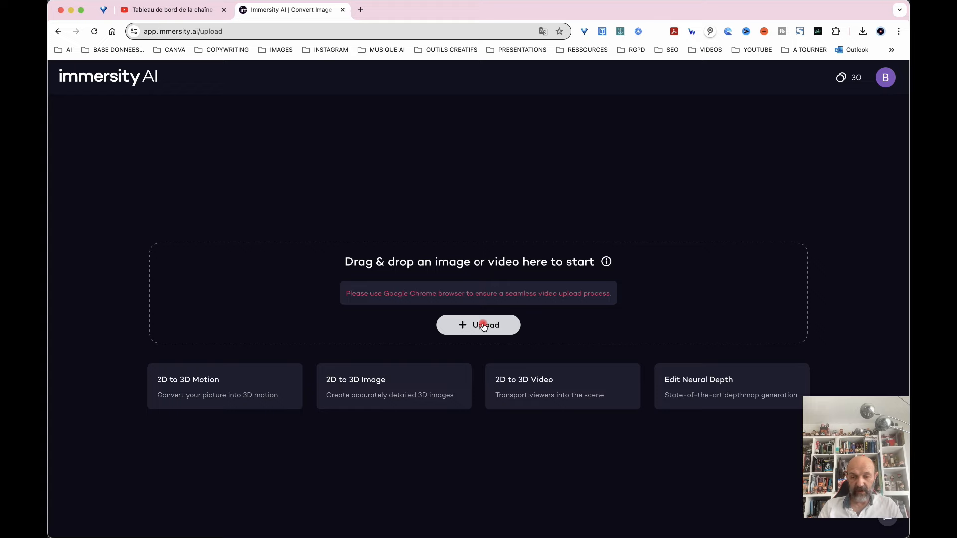
# - Upload the Darth Vader picture for conversion into 3D motion
pyautogui.click(482, 326)
pyautogui.doubleClick(463, 110)
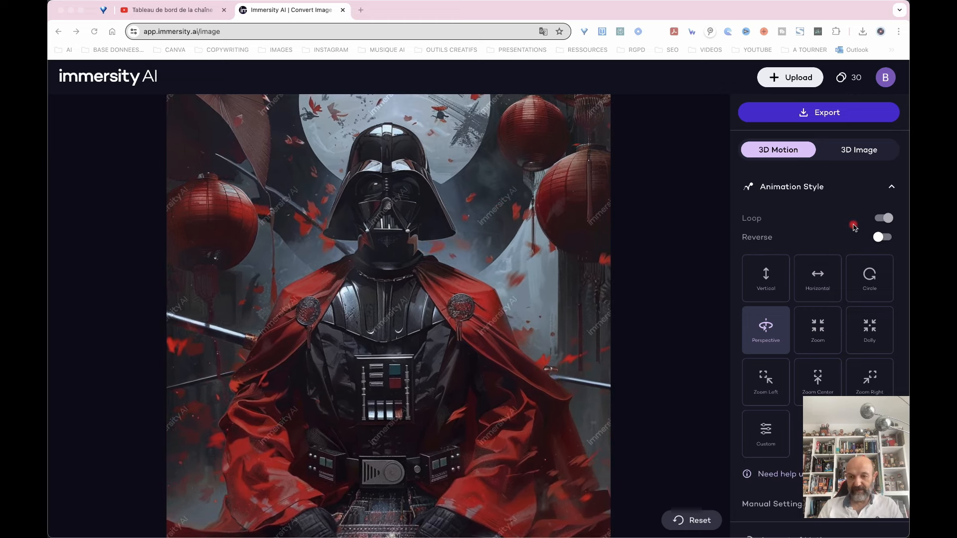
pyautogui.click(882, 220)
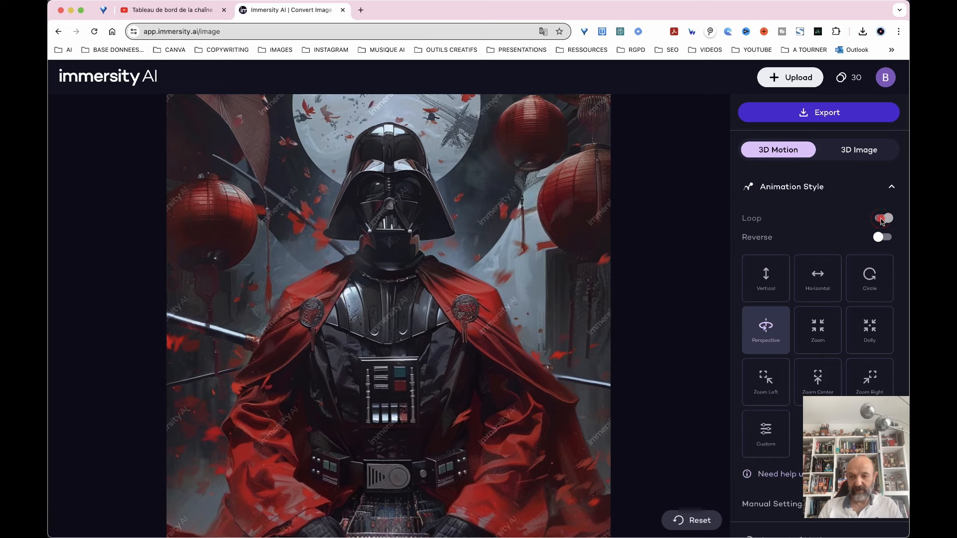
pyautogui.click(889, 220)
pyautogui.click(879, 220)
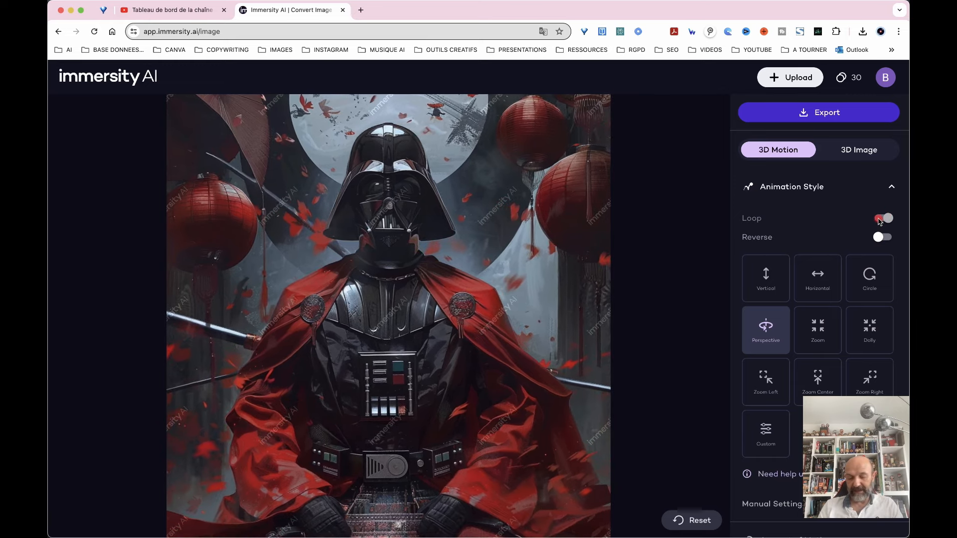
pyautogui.click(885, 239)
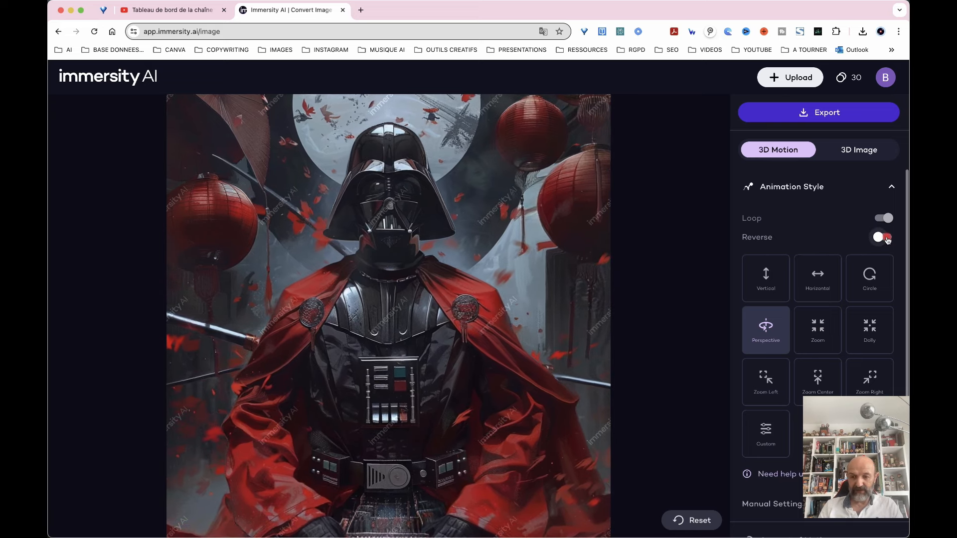
# - Preview the Vertical, Horizontal, Circle and Perspective animation styles on the Darth Vader picture
pyautogui.scroll(-1, 794, 261)
pyautogui.scroll(-1, 795, 261)
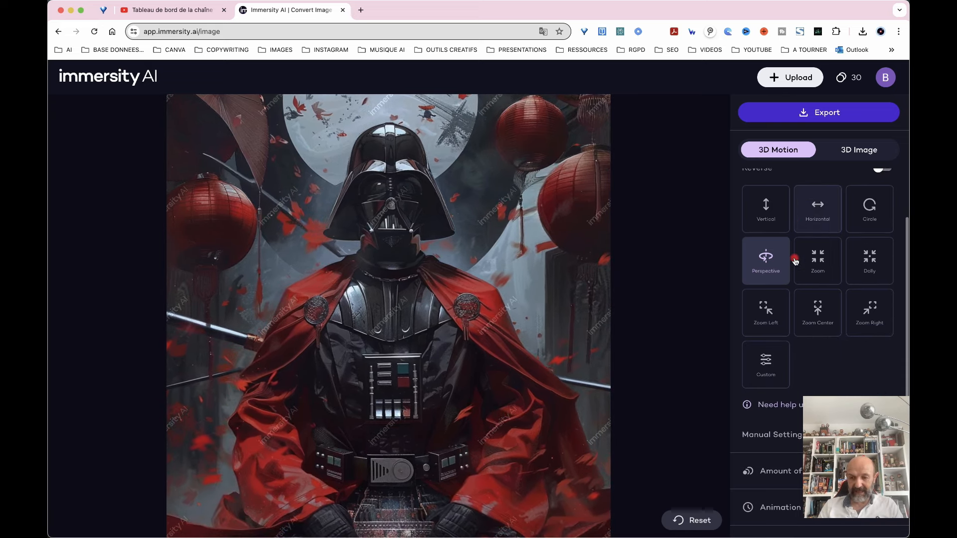
pyautogui.click(766, 203)
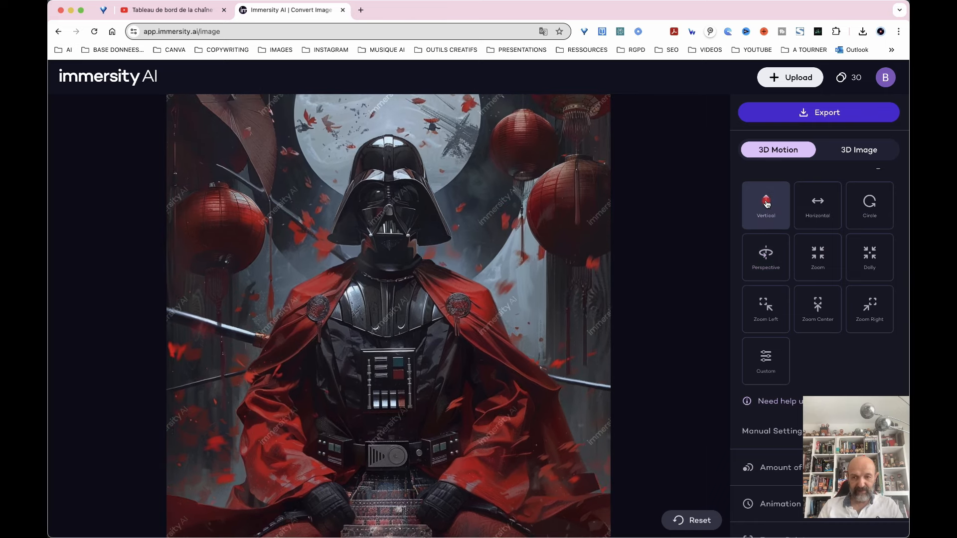
pyautogui.click(817, 202)
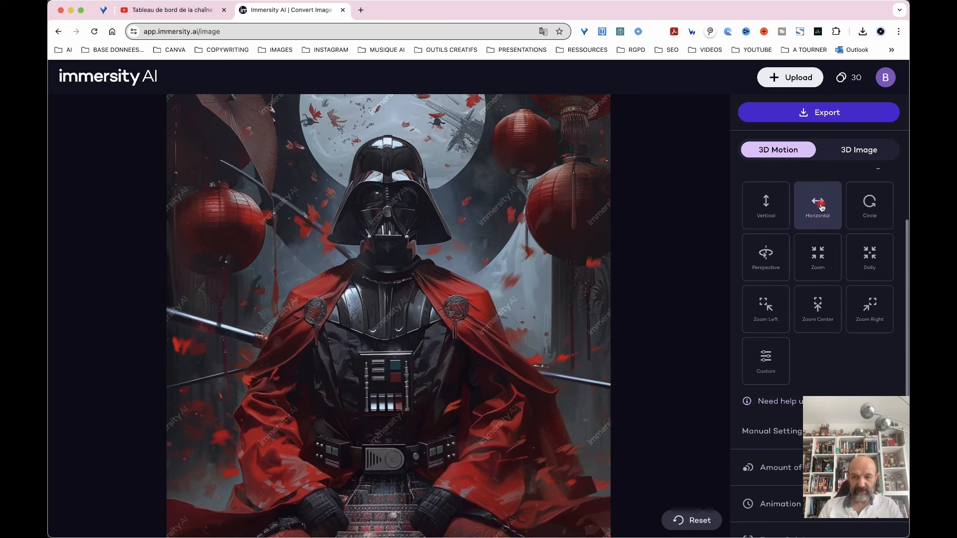
pyautogui.click(869, 204)
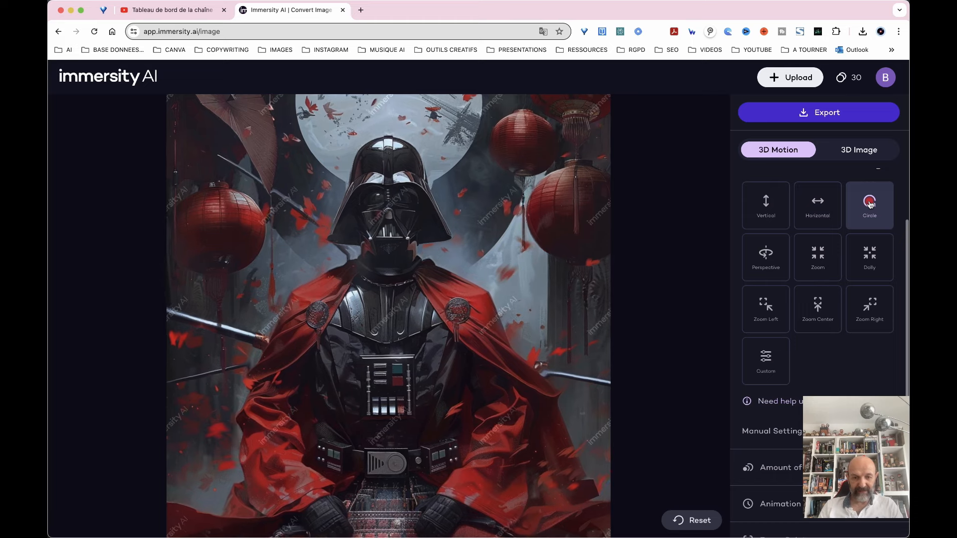
pyautogui.click(761, 255)
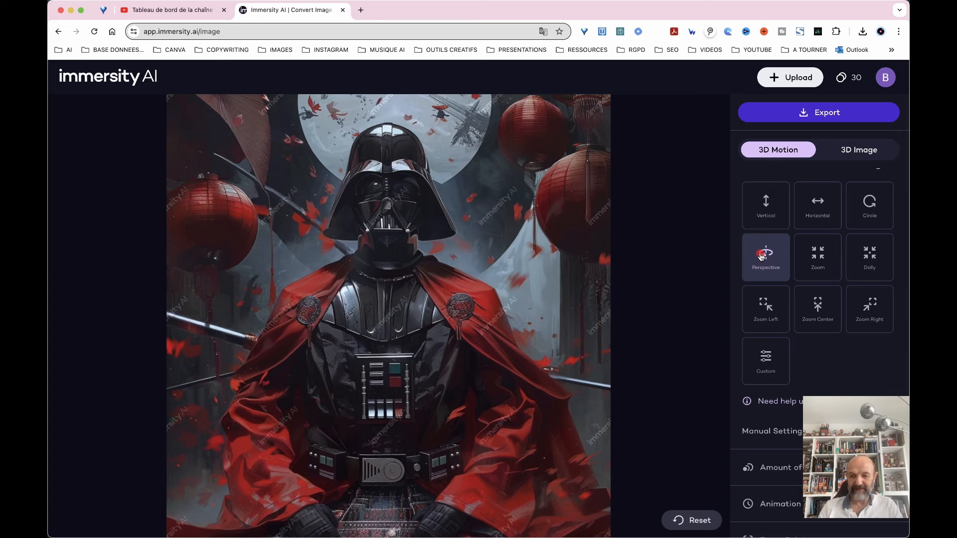
# - Compare the Zoom and Dolly animation styles on the Darth Vader picture by alternating between them twice
pyautogui.click(820, 255)
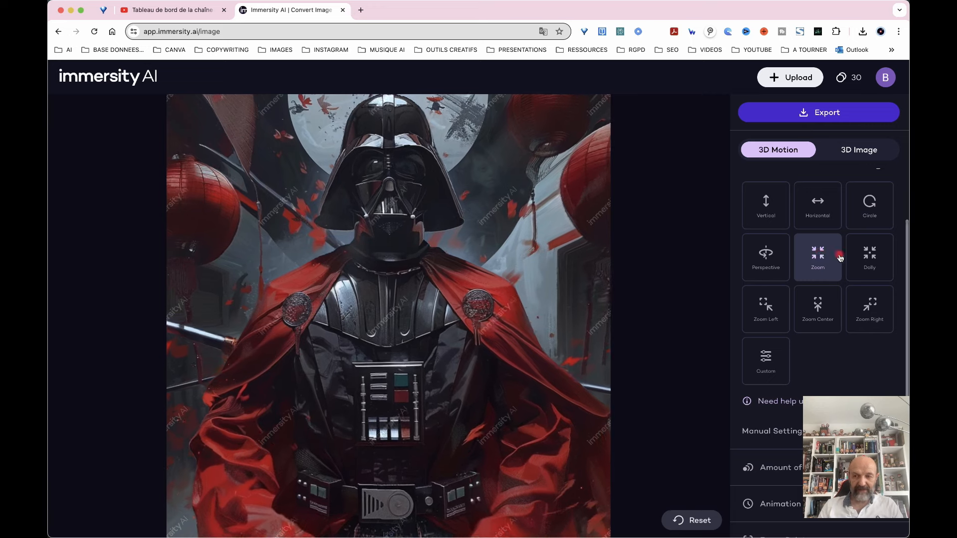
pyautogui.click(870, 254)
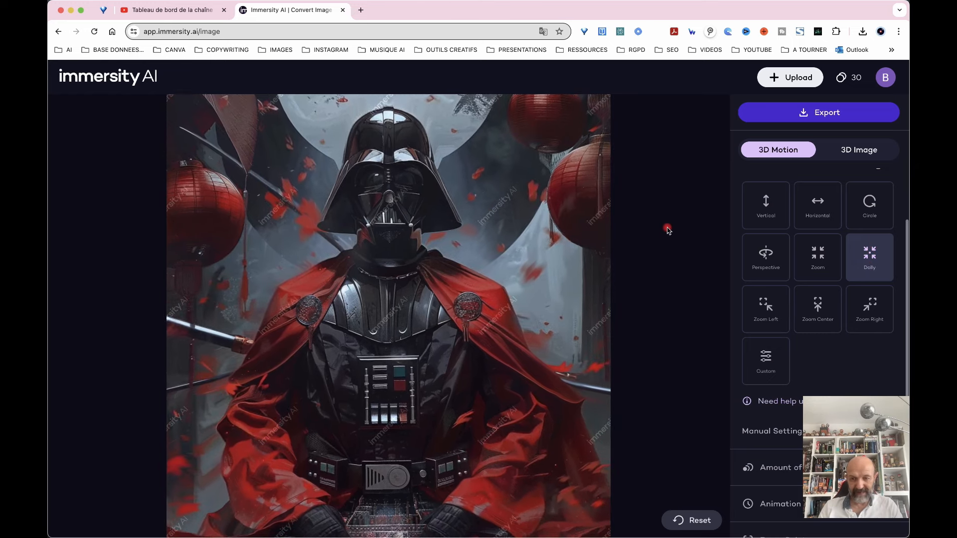
pyautogui.click(818, 268)
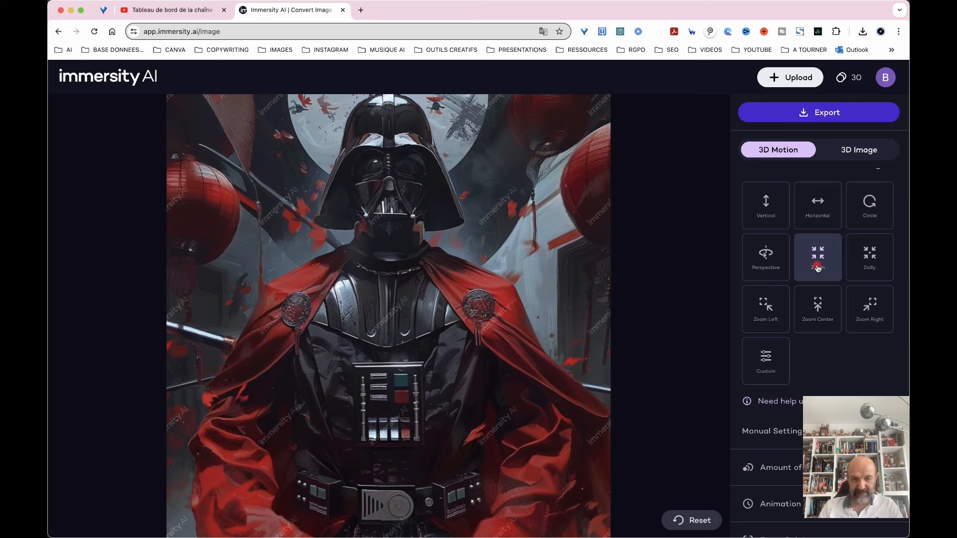
pyautogui.click(857, 263)
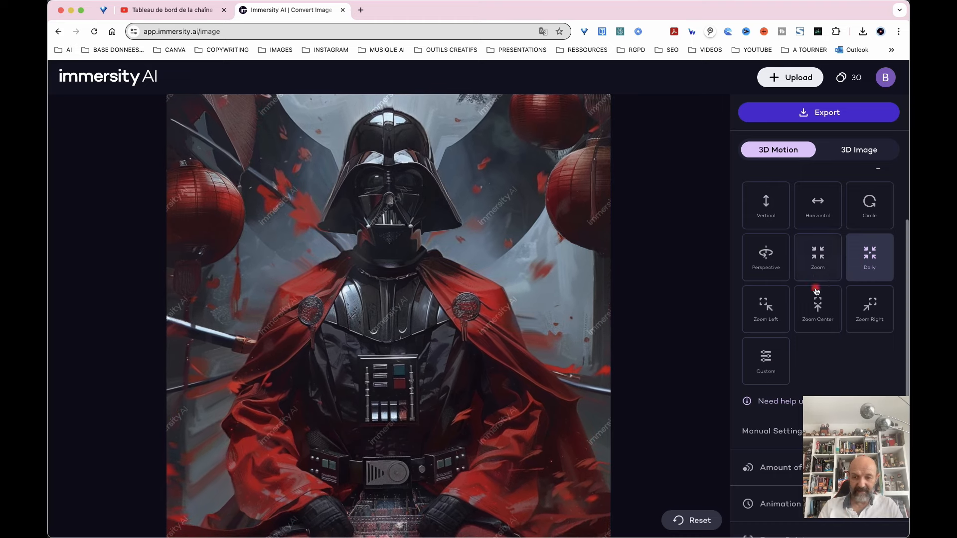
# - Preview the Zoom Left, Zoom Center and Zoom Right animation styles on the Darth Vader picture
pyautogui.click(764, 315)
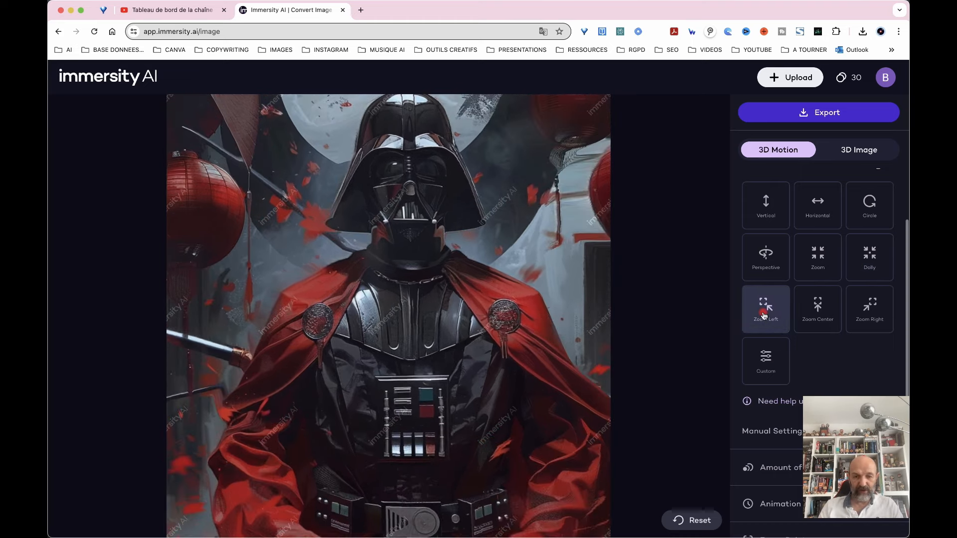
pyautogui.click(829, 316)
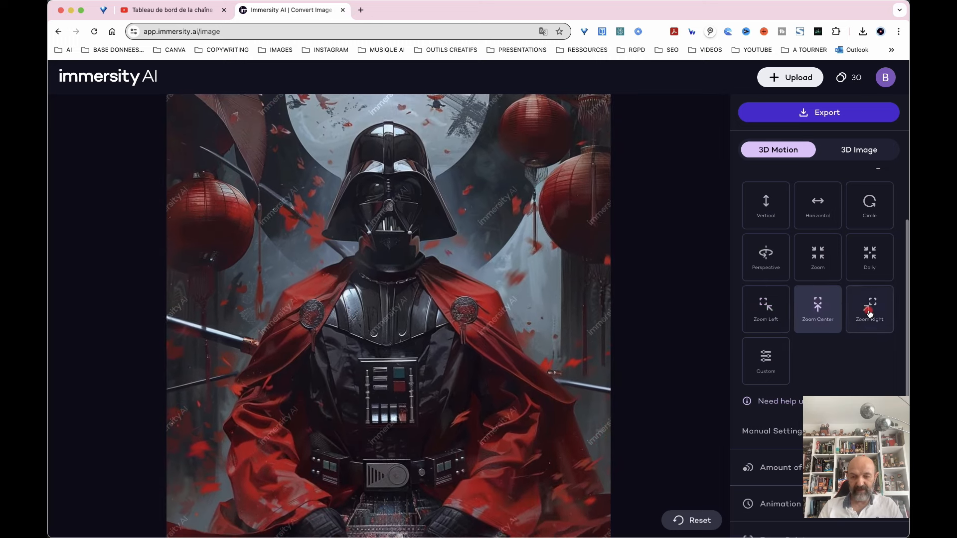
pyautogui.click(869, 313)
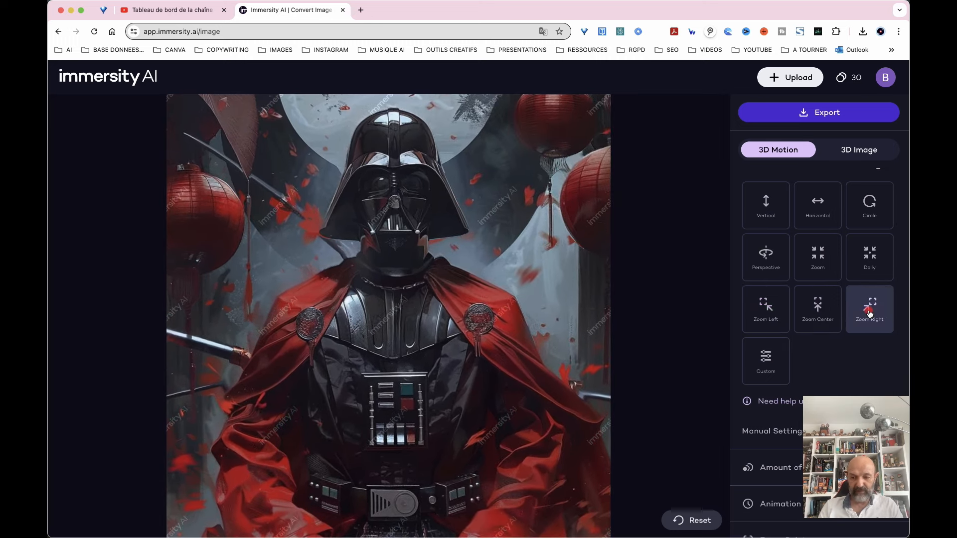
# - Show the Custom style's manual settings, and preview Zoom and Dolly once more on the Darth Vader picture
pyautogui.click(764, 367)
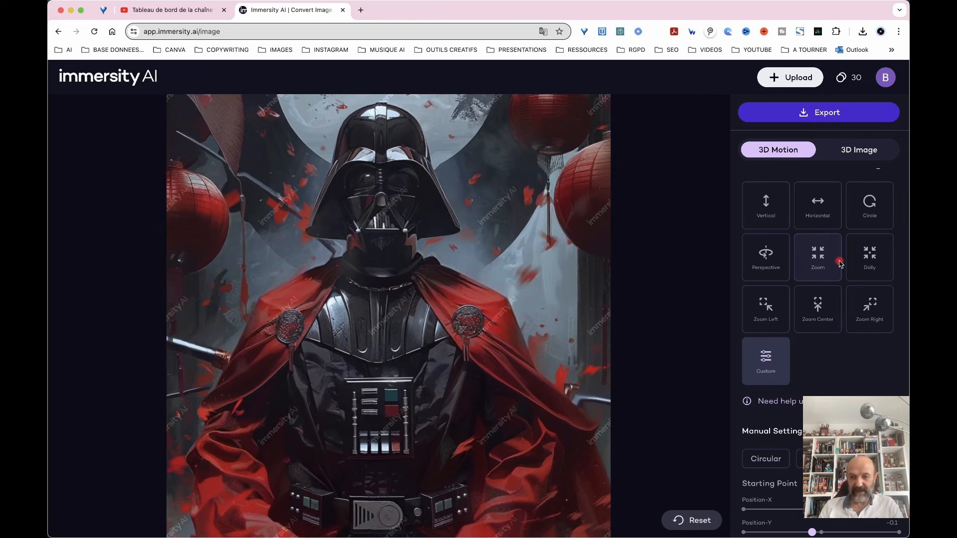
pyautogui.click(816, 255)
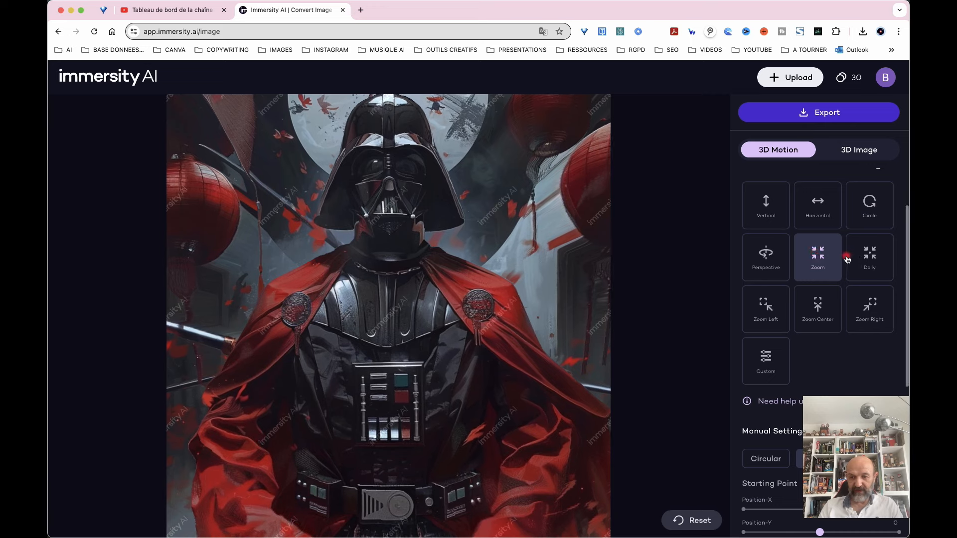
pyautogui.click(868, 260)
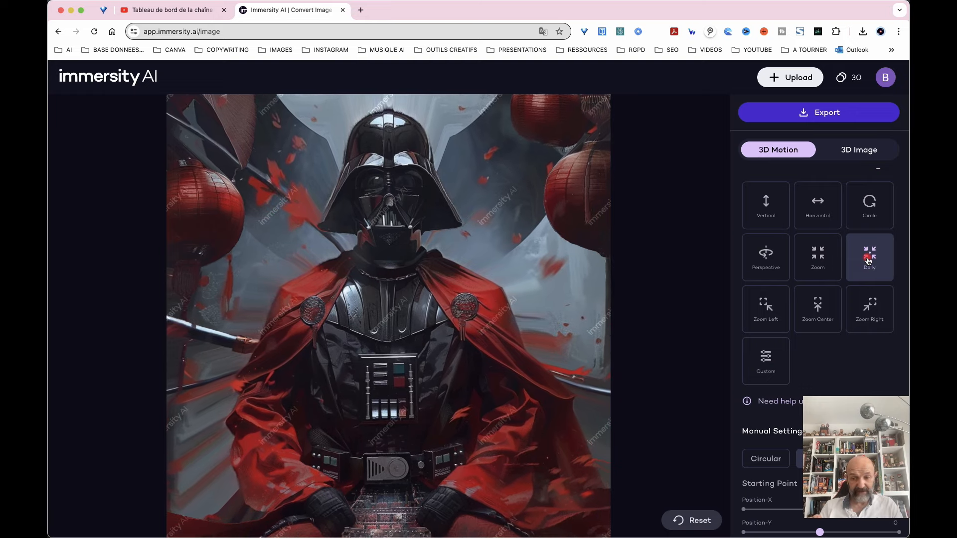
# - Replace the current work with the picture of a couple facing a mushroom cloud, and preview Zoom and Dolly on it
pyautogui.click(785, 80)
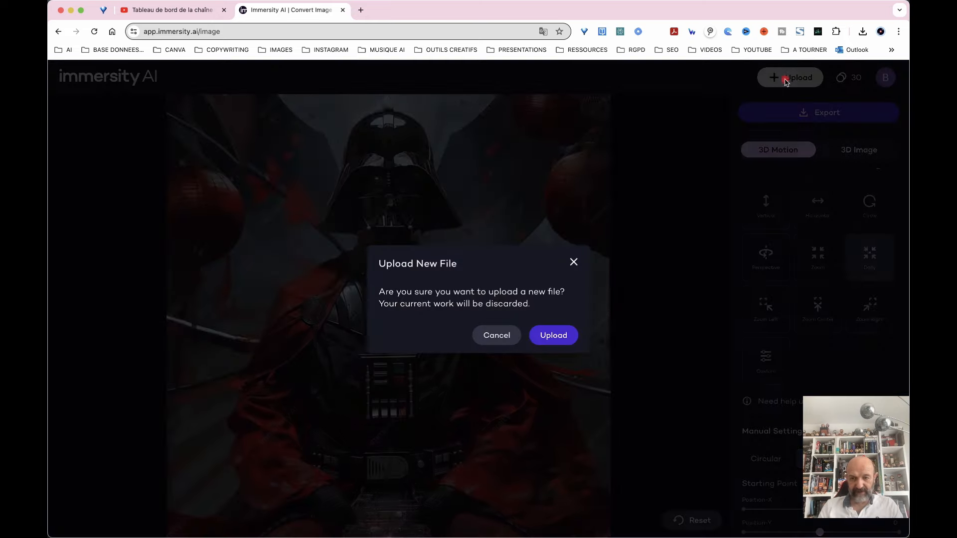
pyautogui.click(570, 330)
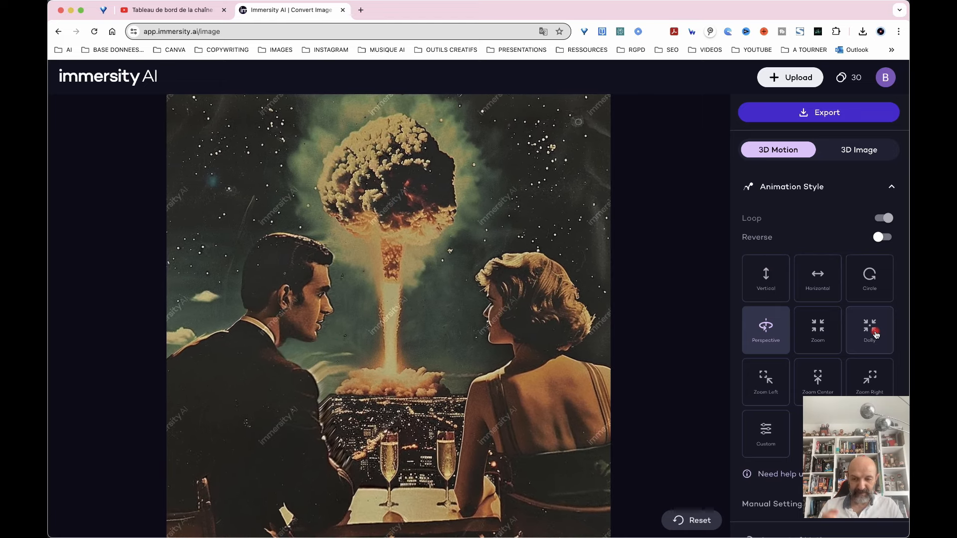
pyautogui.click(817, 338)
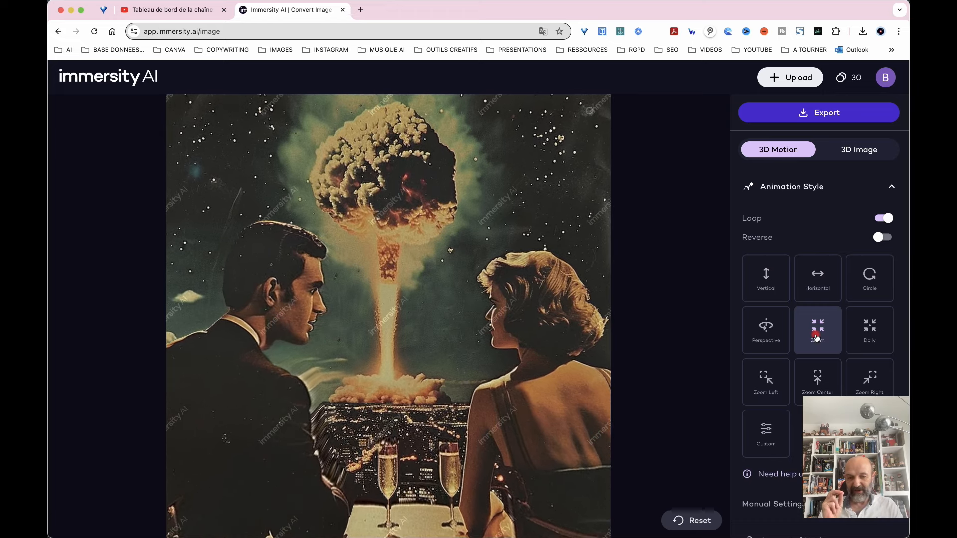
pyautogui.click(869, 331)
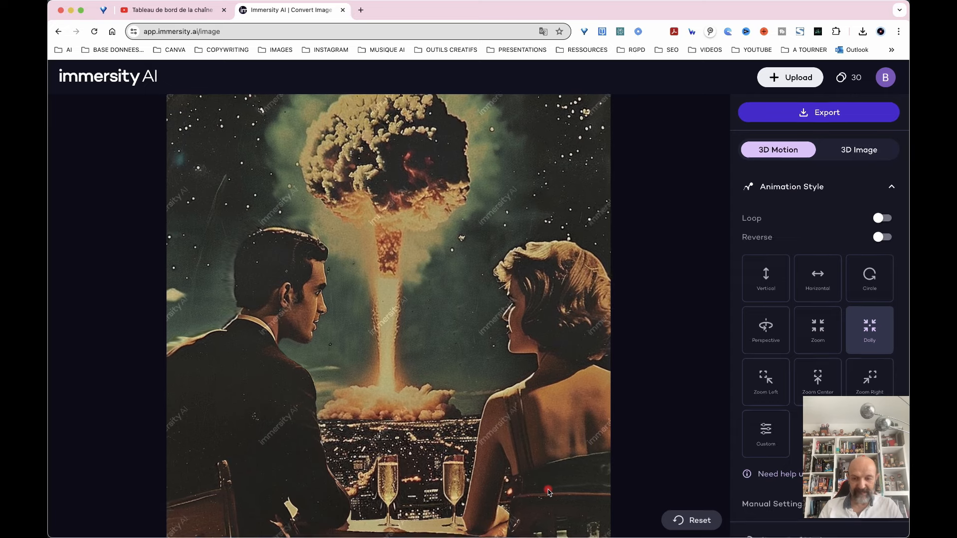
# - Load the picture of the giant gorilla on a skyscraper, and preview the Zoom and Dolly styles on it
pyautogui.scroll(-5, 795, 374)
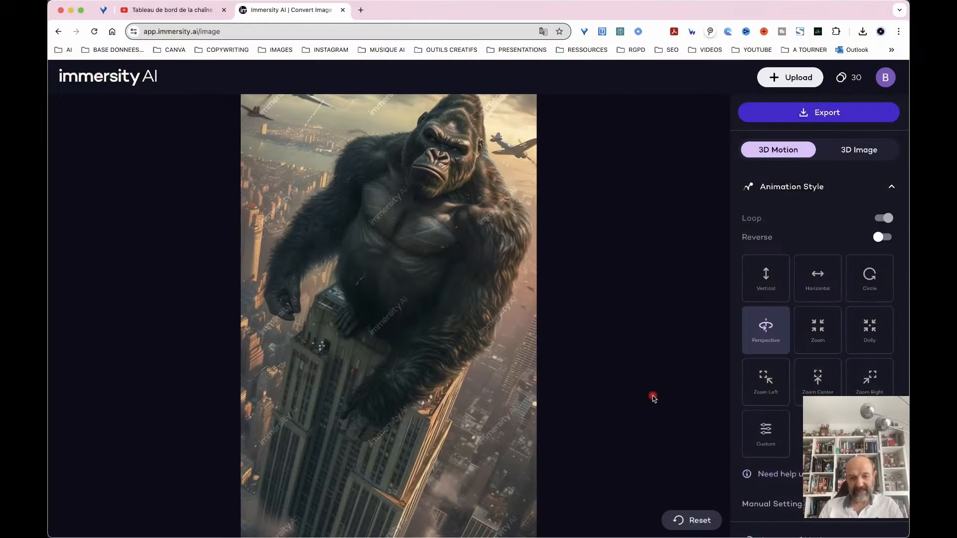
pyautogui.click(815, 333)
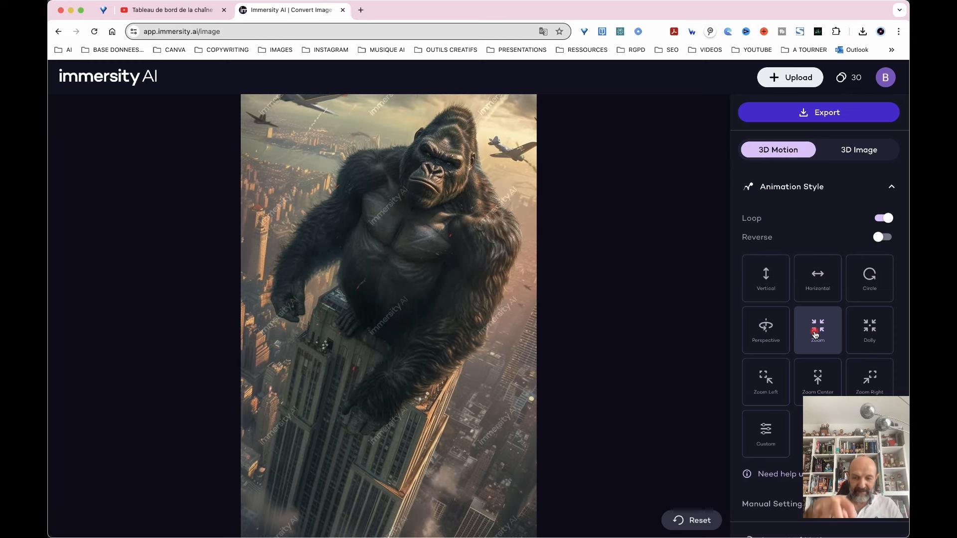
pyautogui.click(868, 339)
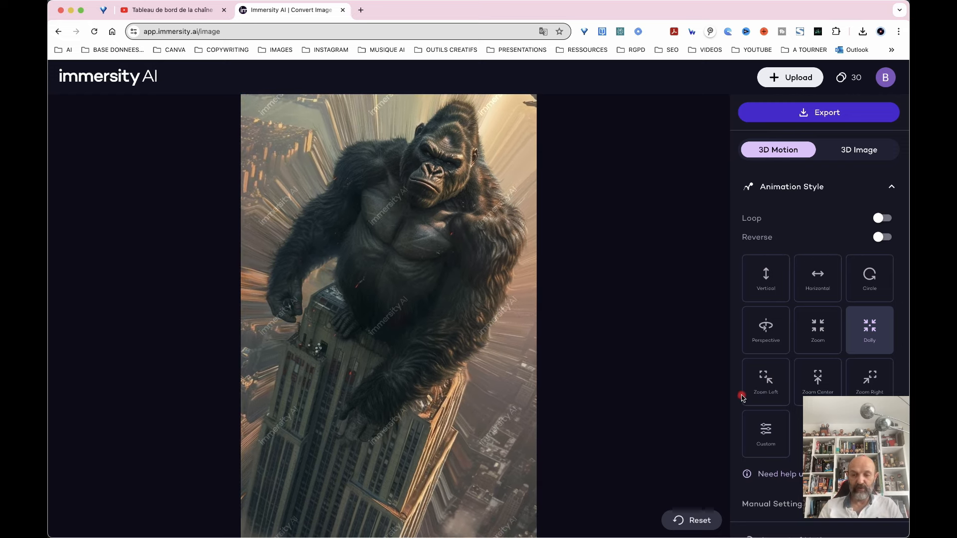
# - Preview Vertical, Zoom Center and Zoom Right on the gorilla picture, turning on Reverse for both zoom styles
pyautogui.click(768, 278)
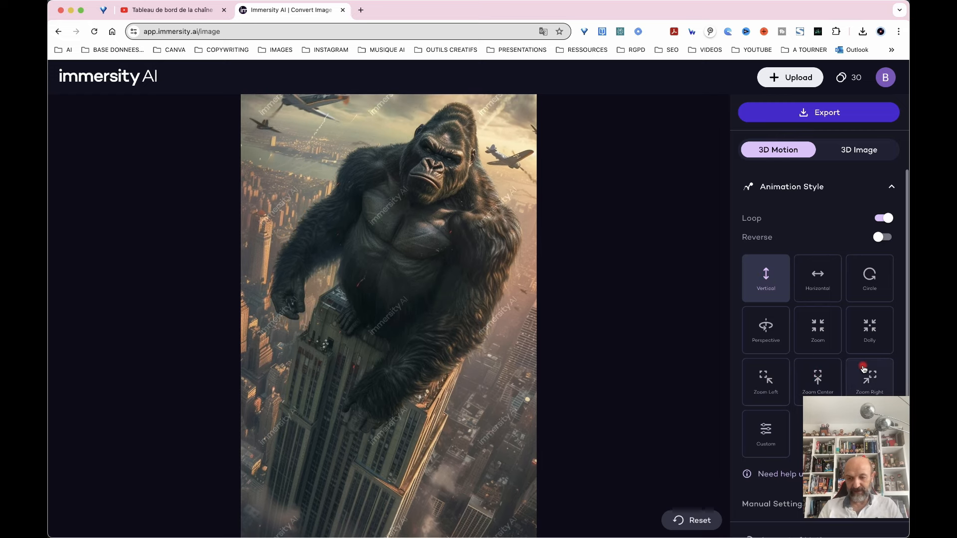
pyautogui.click(814, 382)
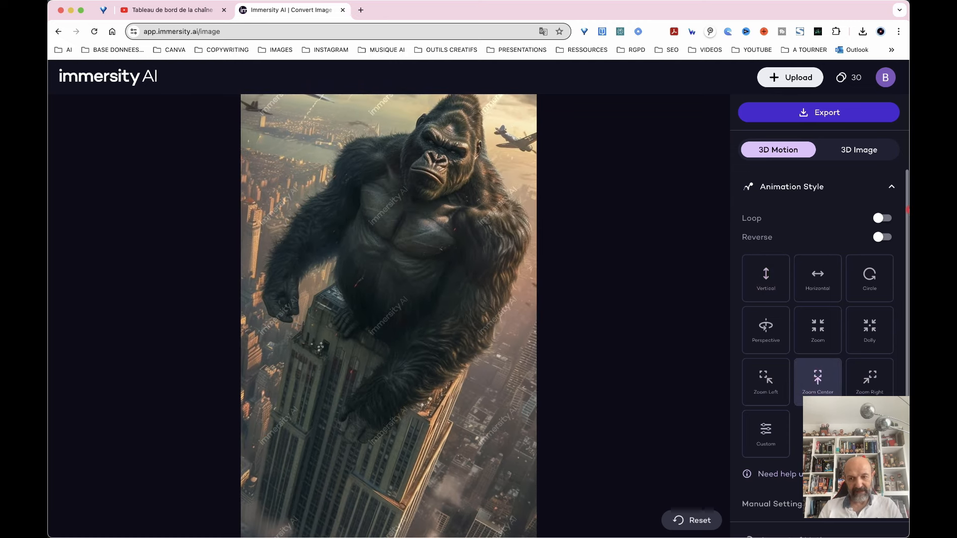
pyautogui.click(890, 239)
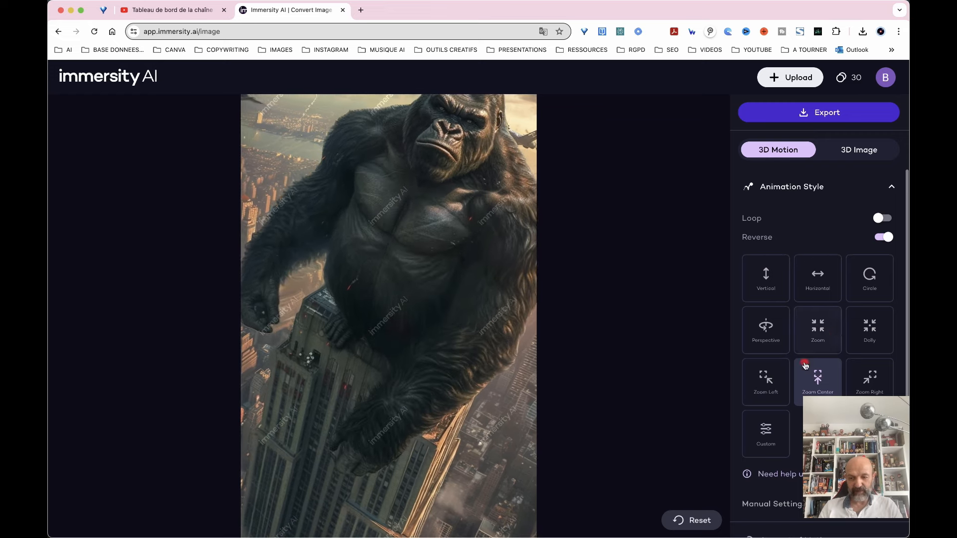
pyautogui.click(878, 380)
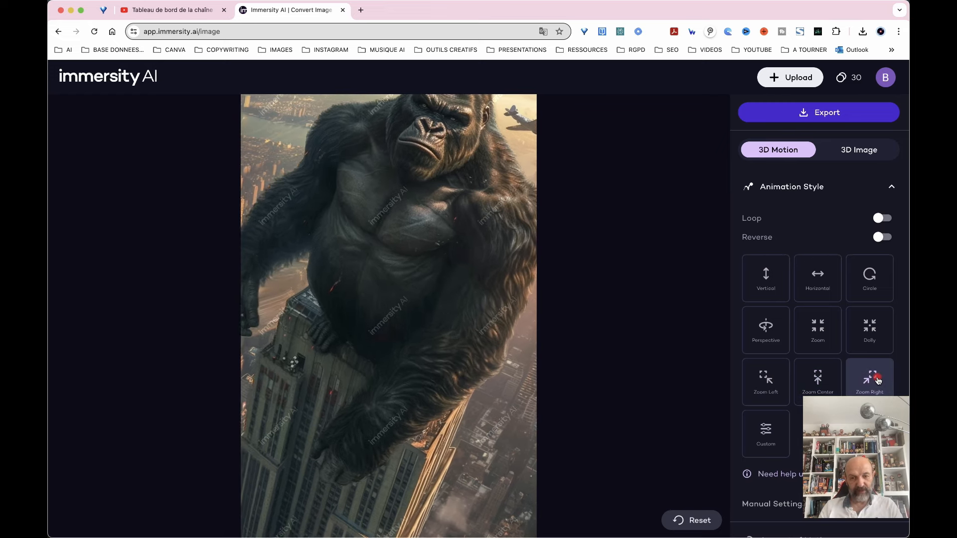
pyautogui.click(887, 238)
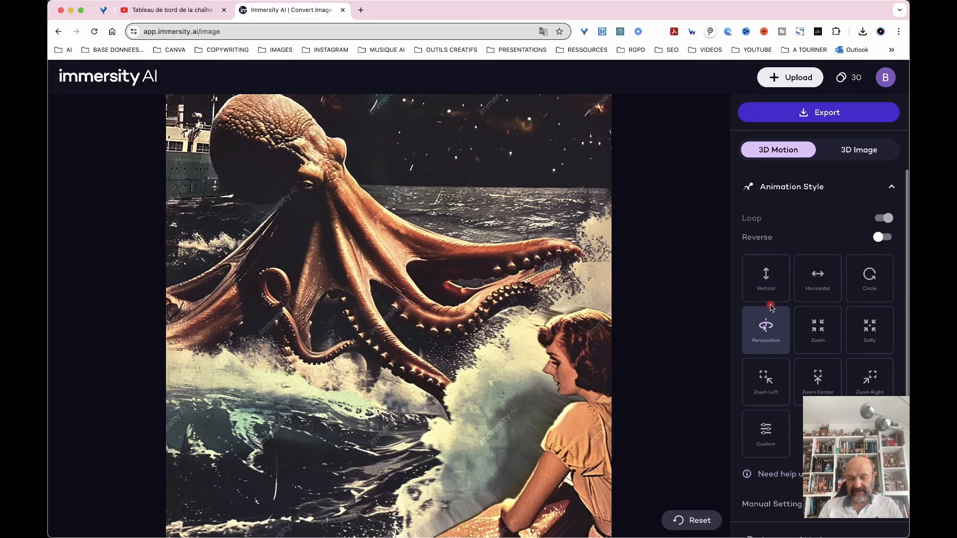
# - Preview the Vertical style with Reverse turned on, and the Horizontal and Perspective styles, on the giant octopus picture
pyautogui.click(766, 279)
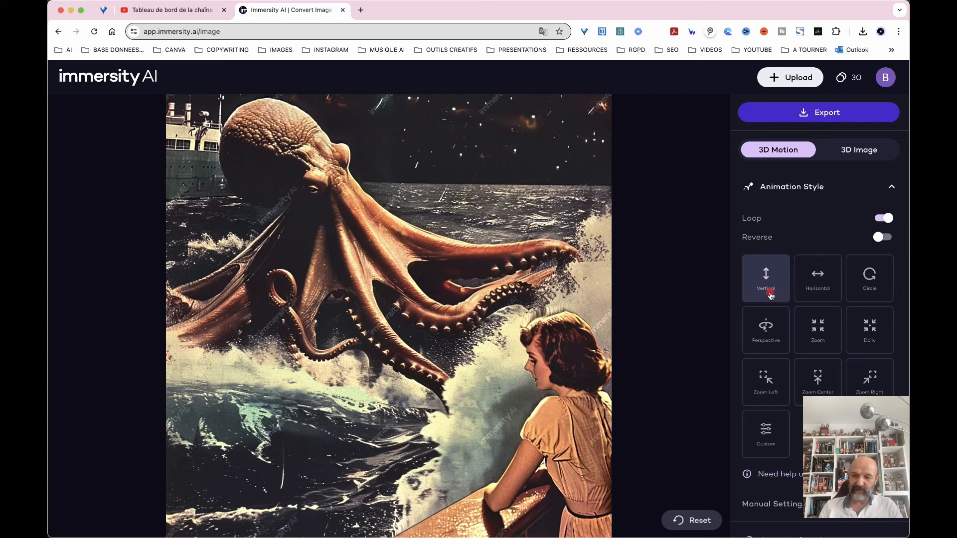
pyautogui.click(883, 238)
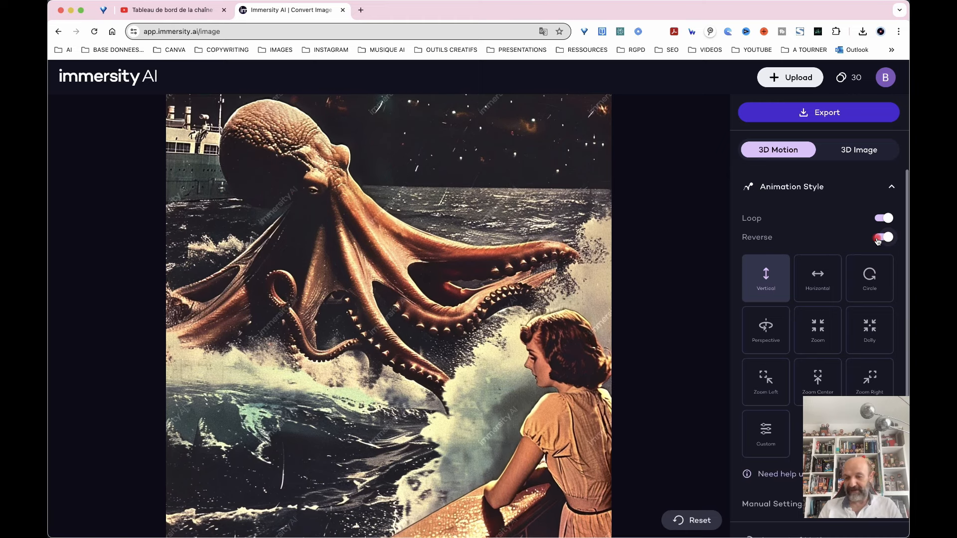
pyautogui.click(816, 287)
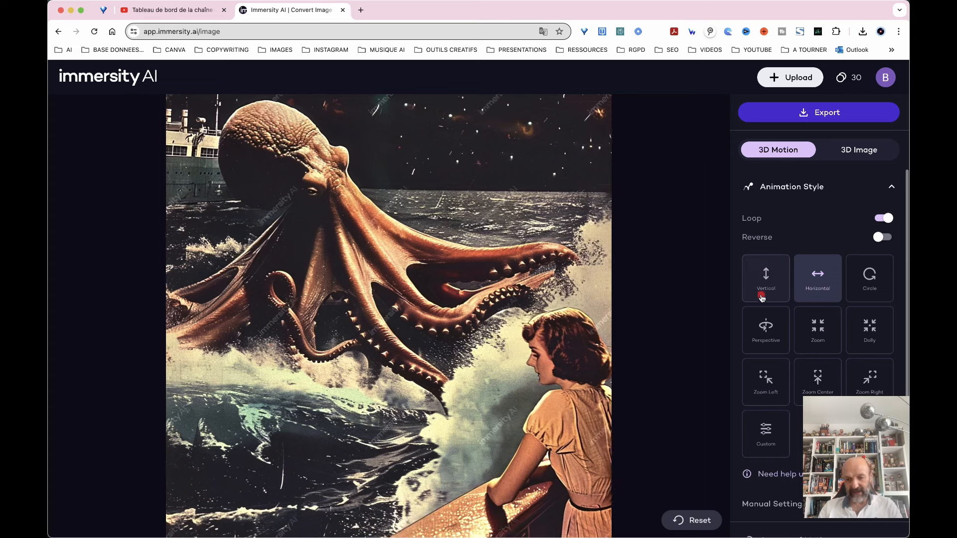
pyautogui.click(762, 338)
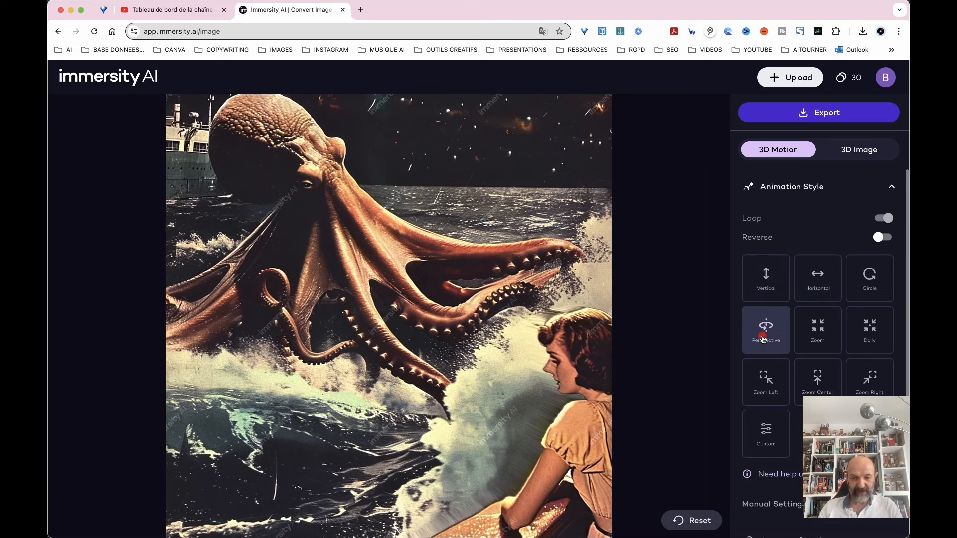
# - Preview the Vertical style on the giant octopus picture and on the picture of the man in a boat at sunset
pyautogui.click(769, 286)
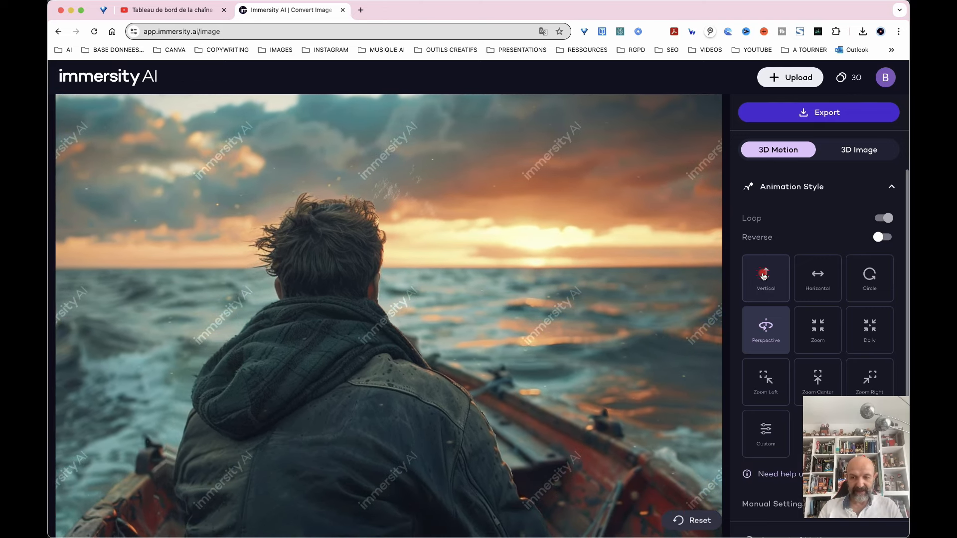
pyautogui.click(764, 275)
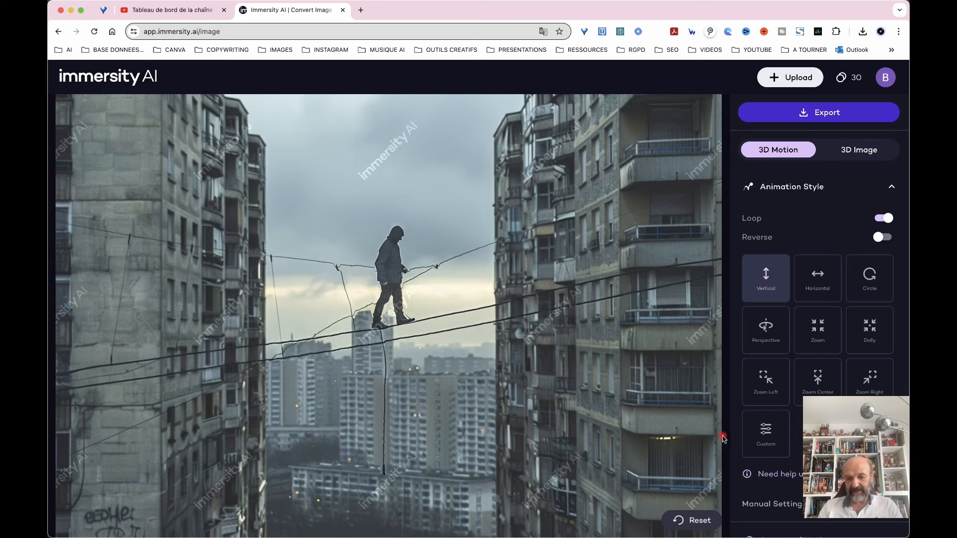
# - Switch the tightrope walker picture to Custom motion with starting point Position-X 0.04, Position-Y 0.01 and Position-Z -0.08
pyautogui.click(772, 434)
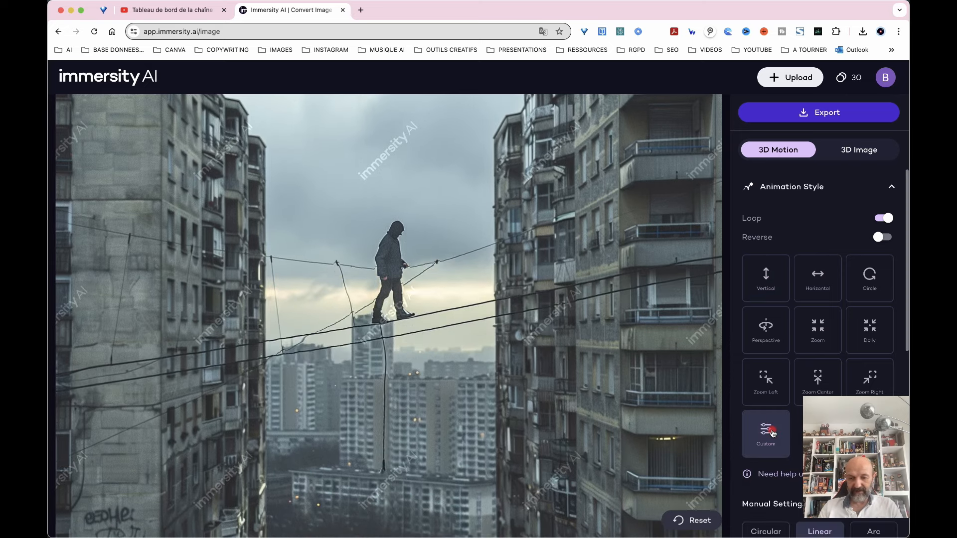
pyautogui.scroll(-10, 772, 432)
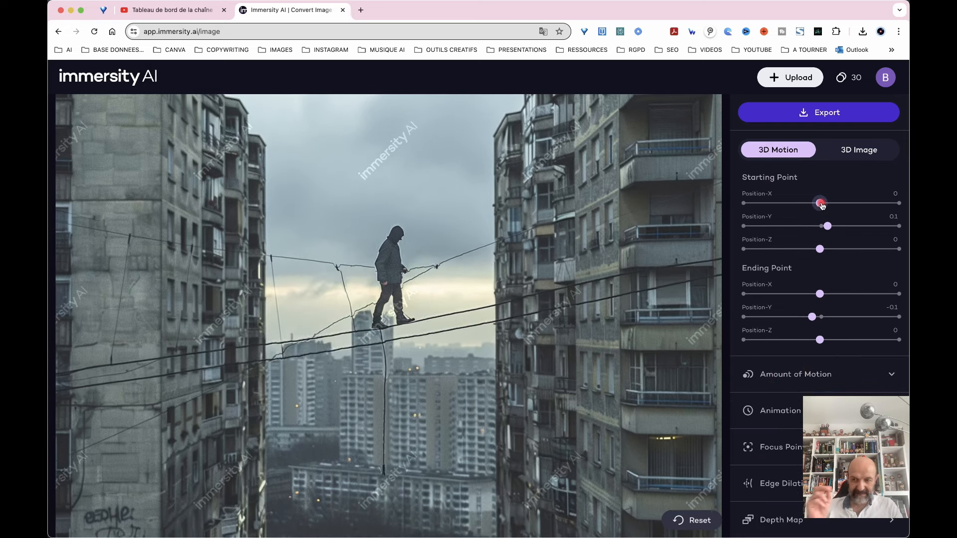
pyautogui.moveTo(821, 205); pyautogui.dragTo(821, 231)
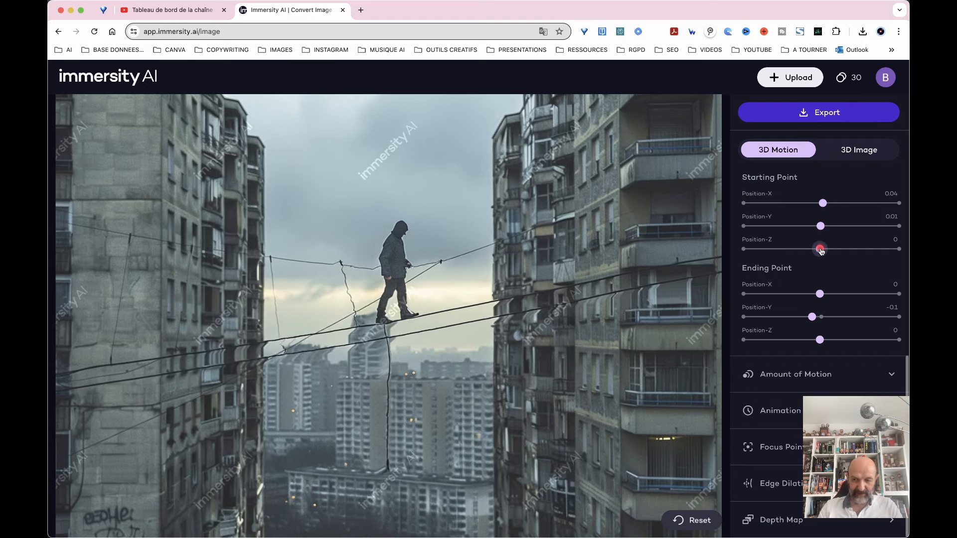
pyautogui.moveTo(821, 251); pyautogui.dragTo(865, 295)
# - Move the ending point of the tightrope walker's motion to Position-X 0.58, and adjust its Position-Y and Position-Z
pyautogui.click(821, 294)
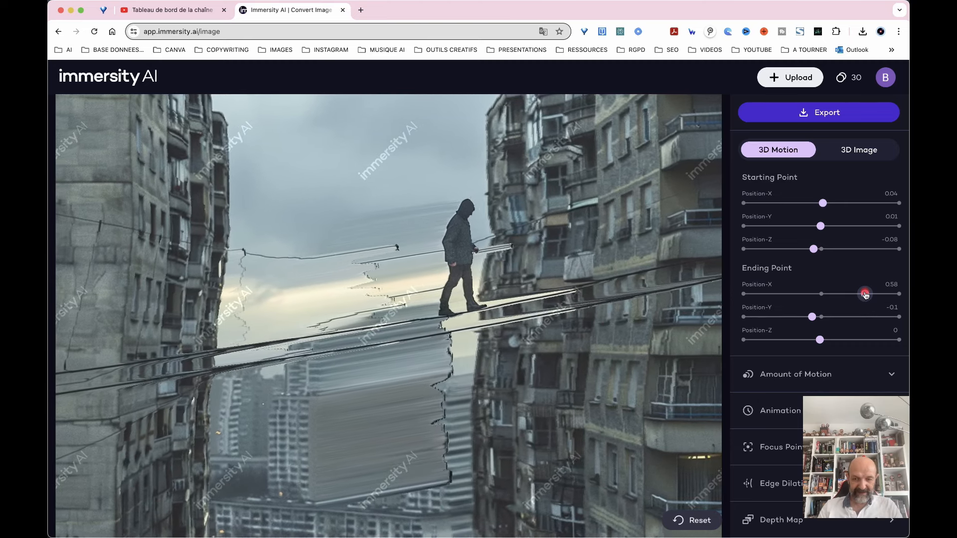
pyautogui.moveTo(865, 295); pyautogui.dragTo(831, 346)
pyautogui.click(813, 318)
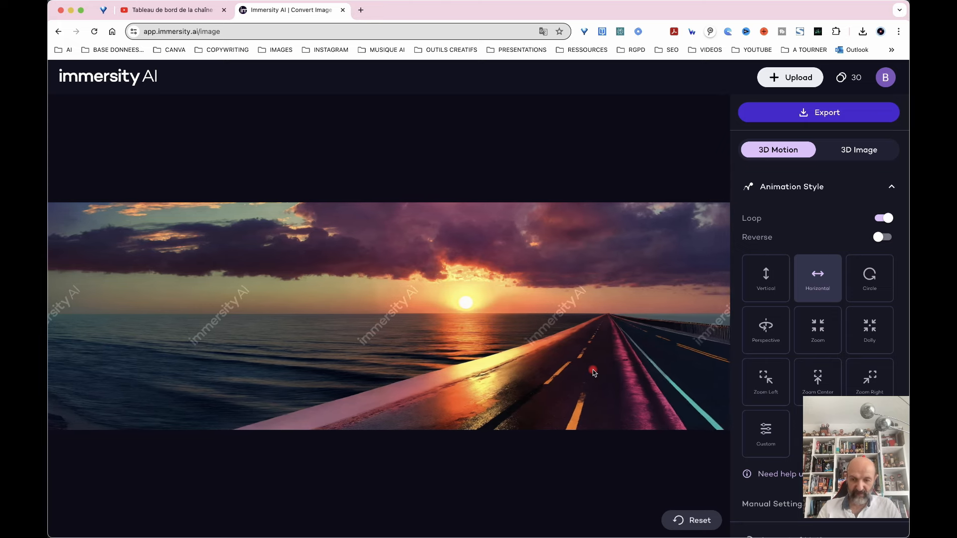
# - Preview Zoom Left, Zoom Right, Perspective and Horizontal on the picture of the seaside road at sunset
pyautogui.click(761, 379)
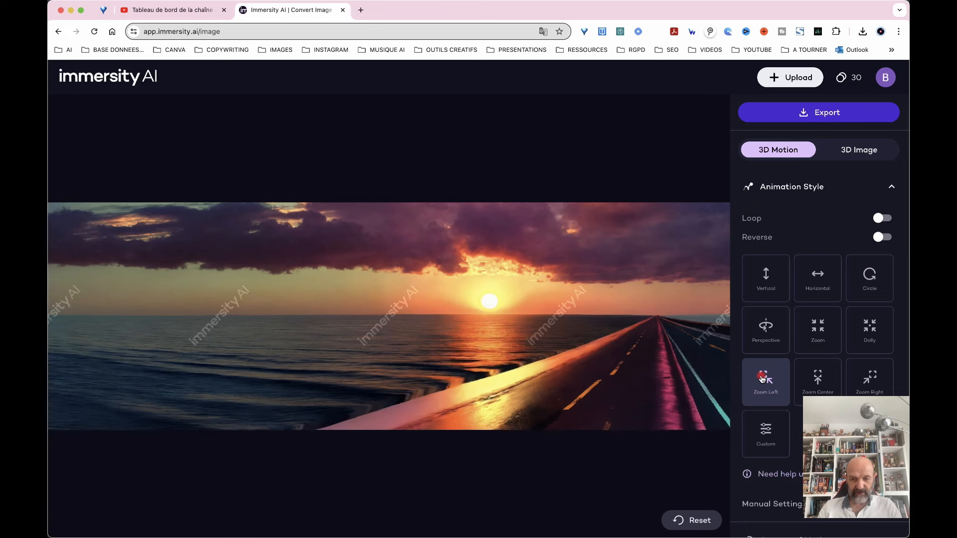
pyautogui.click(872, 382)
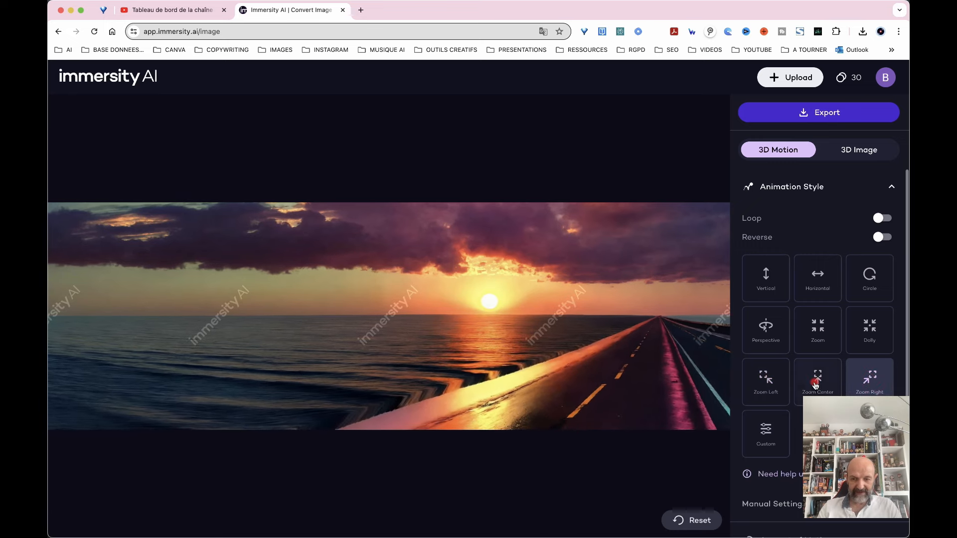
pyautogui.click(770, 387)
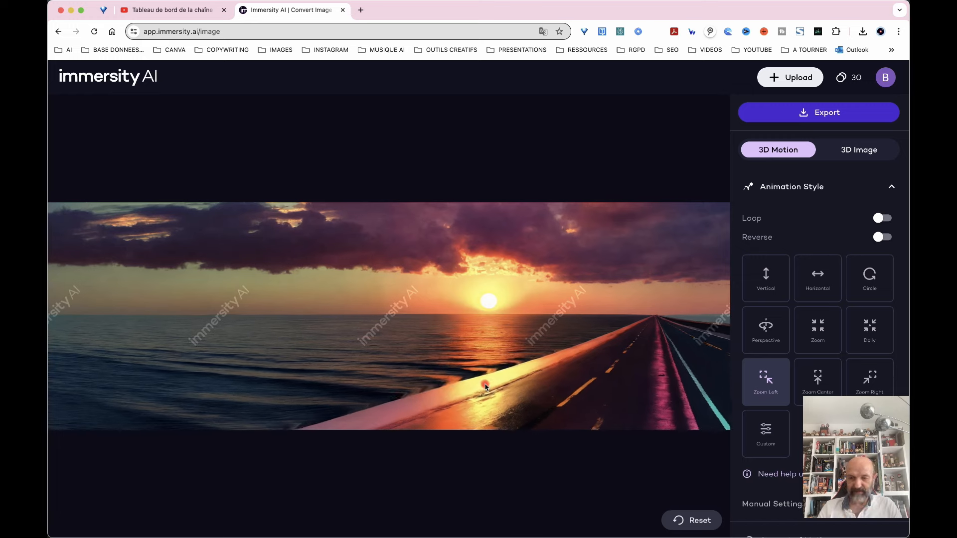
pyautogui.click(771, 340)
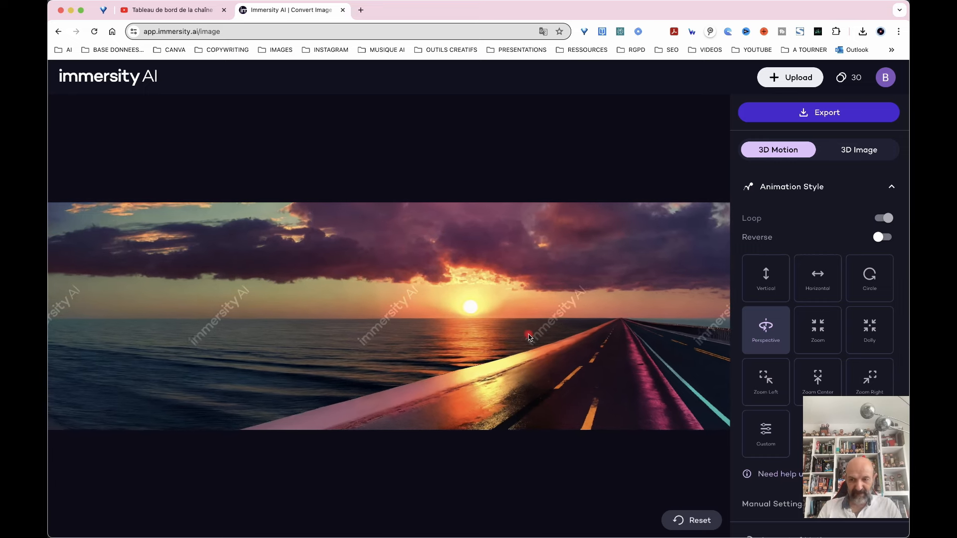
pyautogui.click(812, 286)
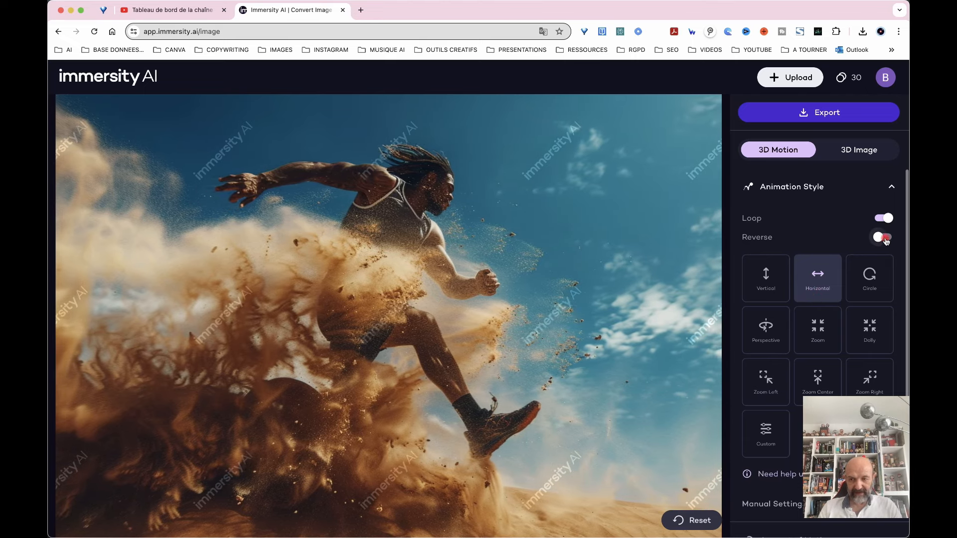
# - Turn on Reverse and switch off Loop for the Horizontal style on the picture of the runner in sand
pyautogui.click(885, 238)
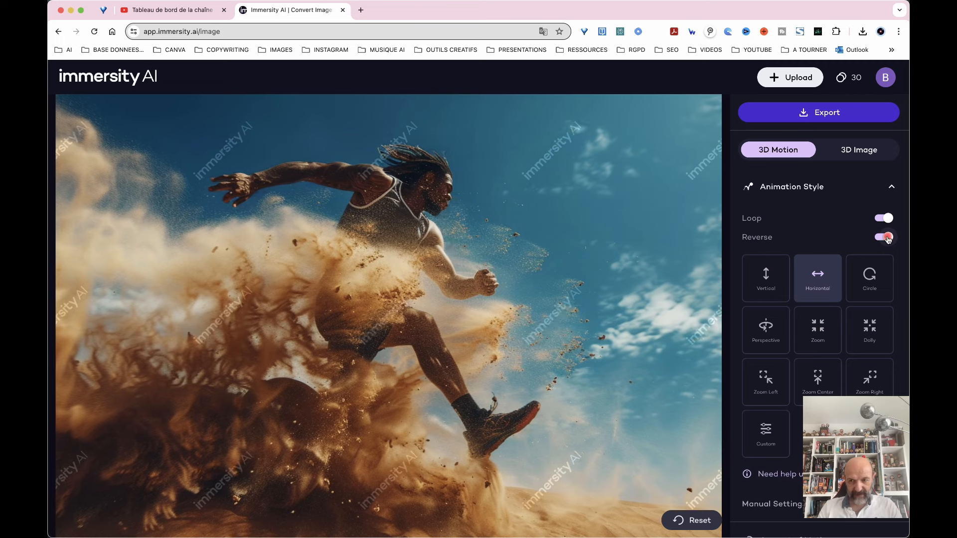
pyautogui.click(878, 219)
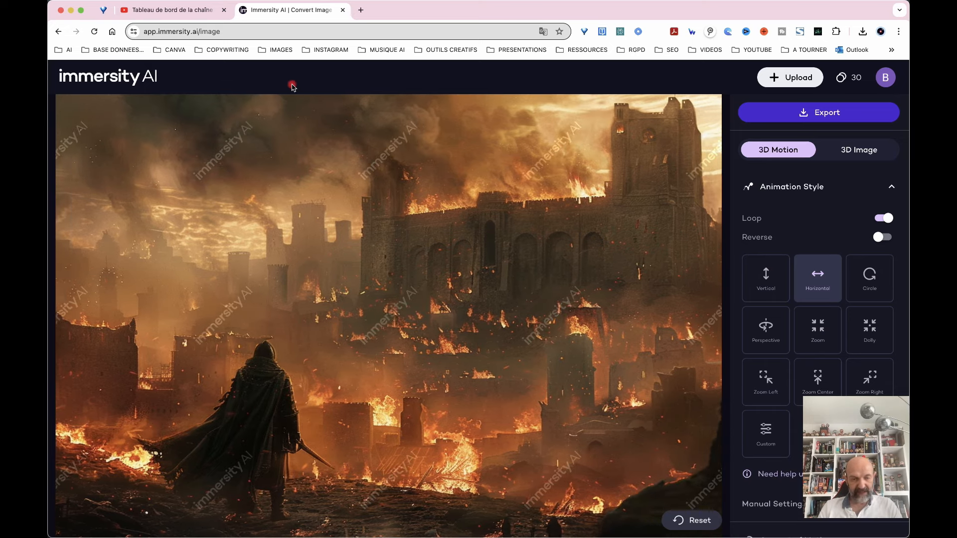
# - Preview Horizontal with Loop off, Perspective, and Zoom Left with Loop toggled on the burning castle picture
pyautogui.moveTo(321, 532)
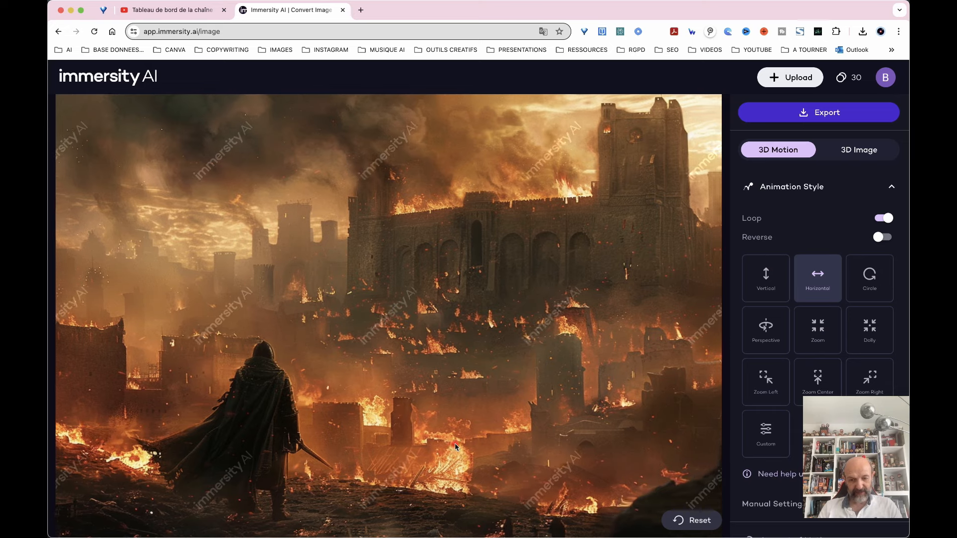
pyautogui.click(881, 219)
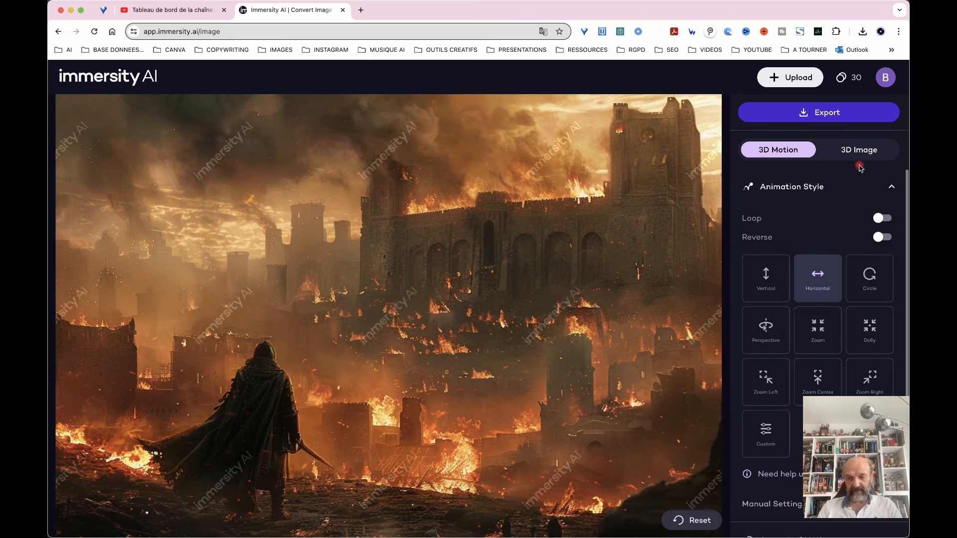
pyautogui.click(766, 335)
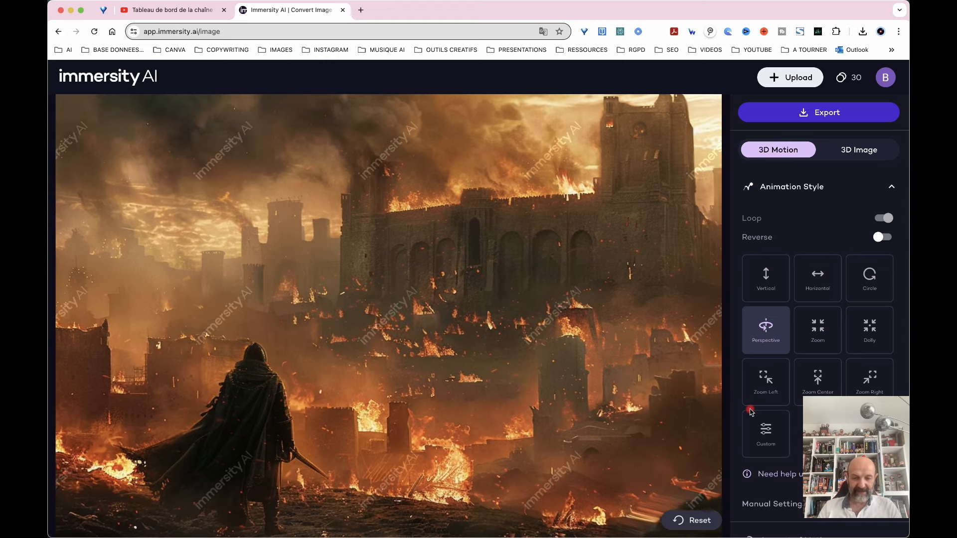
pyautogui.click(765, 381)
pyautogui.click(884, 218)
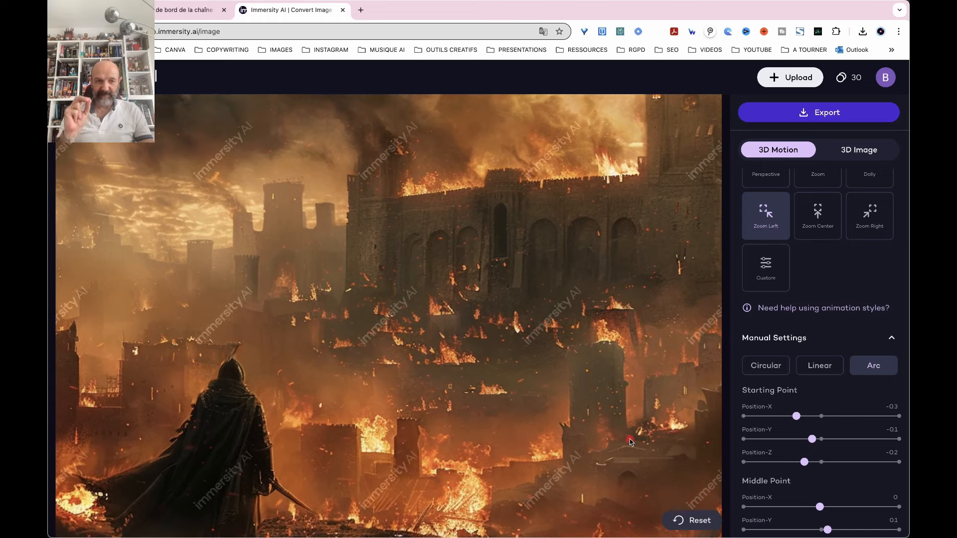
# - Return the burning castle picture to the Horizontal style and turn off Loop
pyautogui.scroll(3, 789, 263)
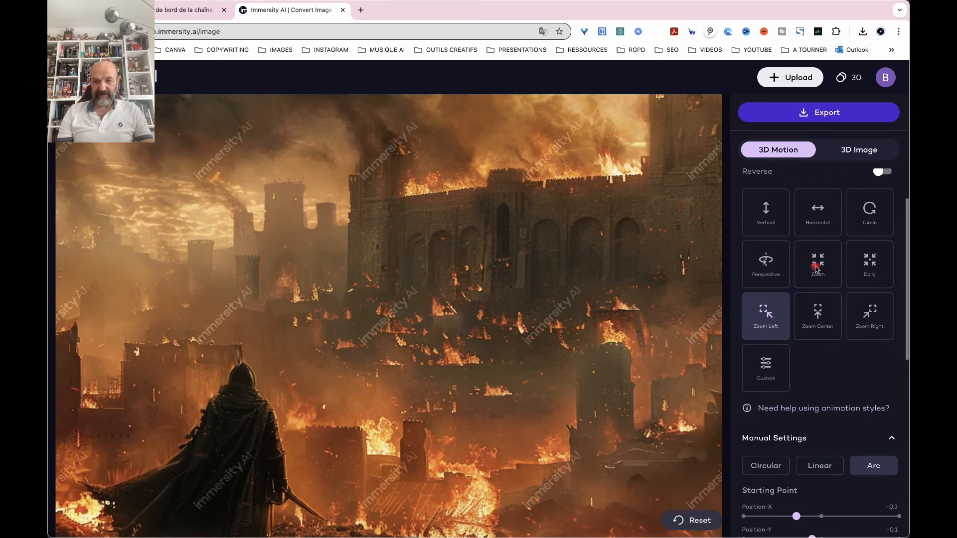
pyautogui.click(824, 215)
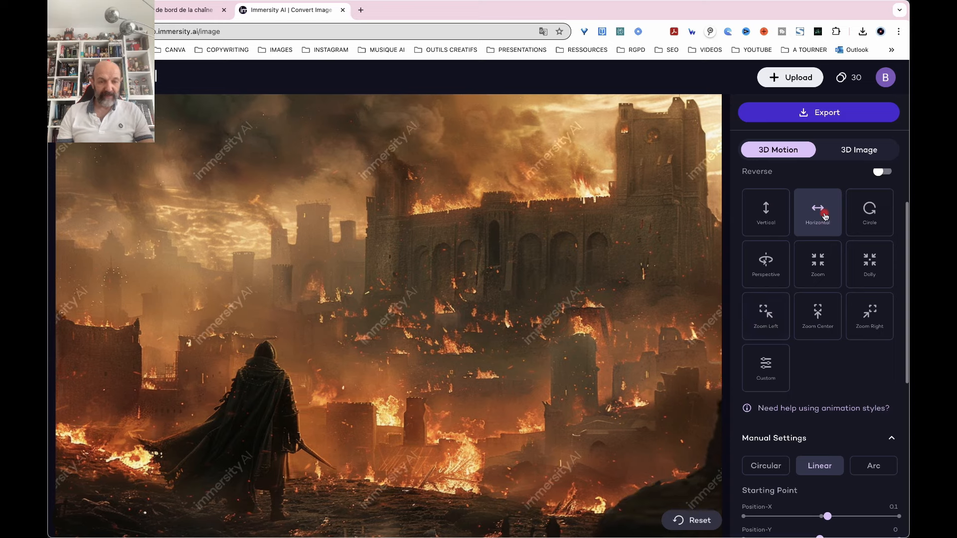
pyautogui.scroll(2, 824, 216)
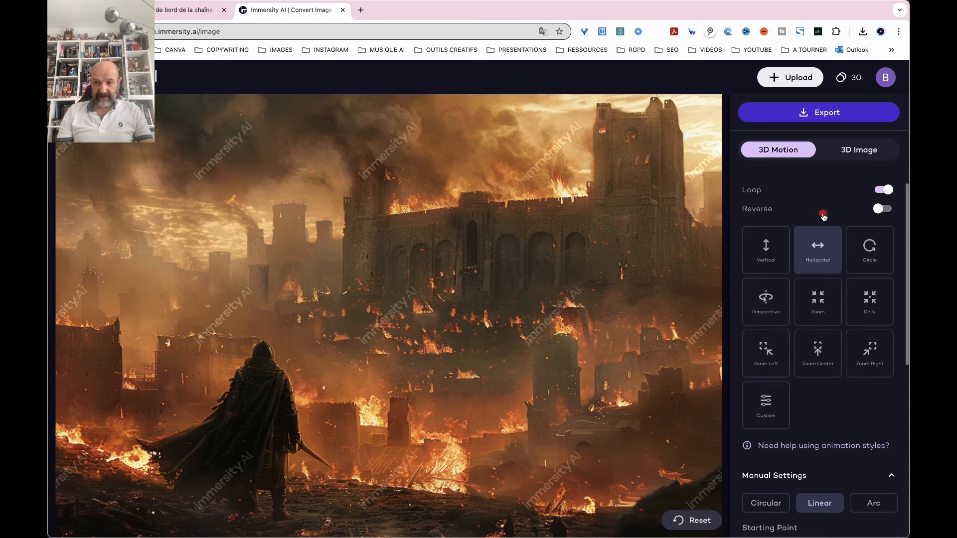
pyautogui.click(840, 216)
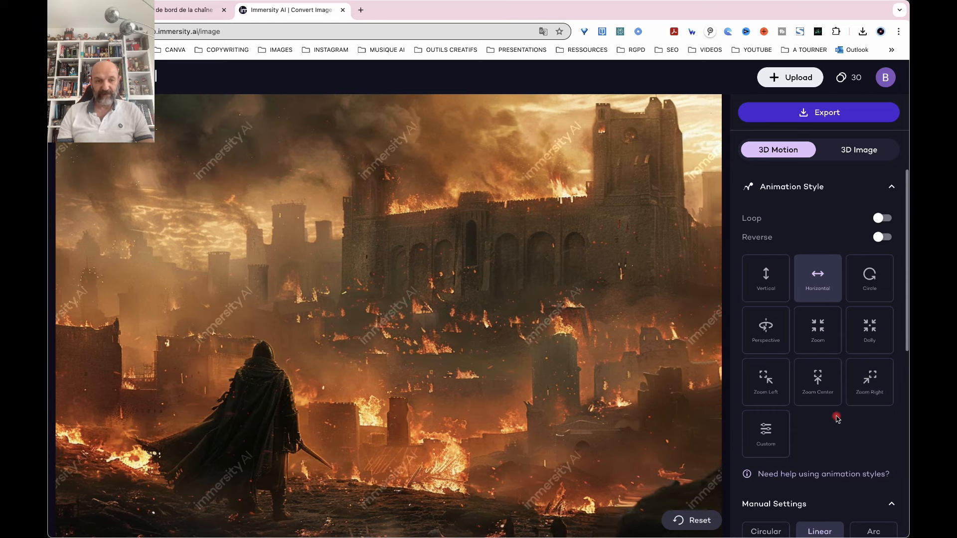
# - Switch the burning castle picture to the Custom style and expand its manual settings
pyautogui.scroll(-3, 837, 419)
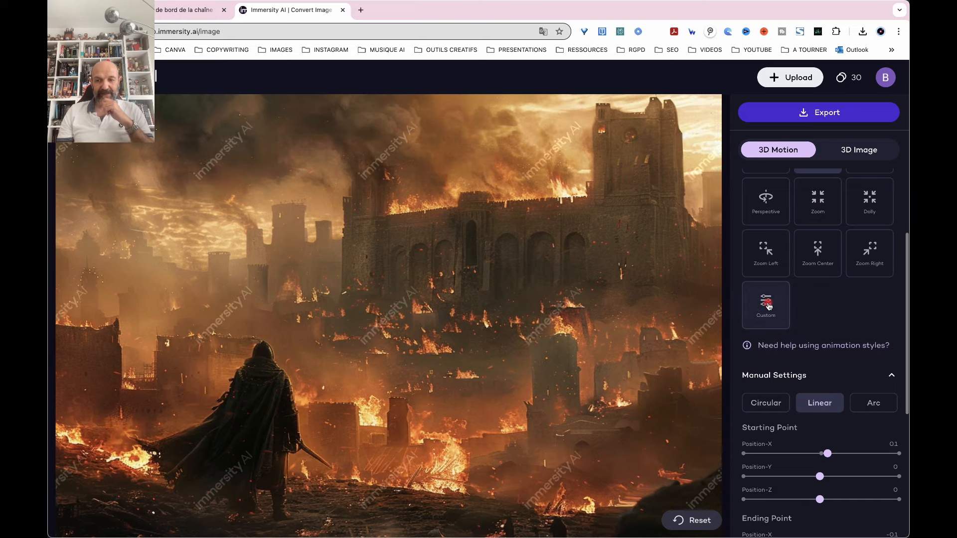
pyautogui.click(767, 305)
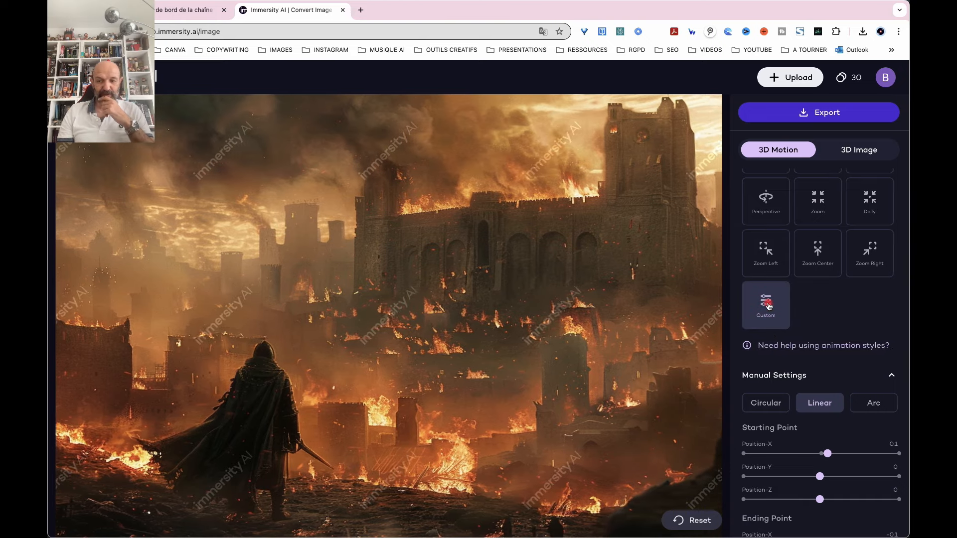
pyautogui.click(891, 374)
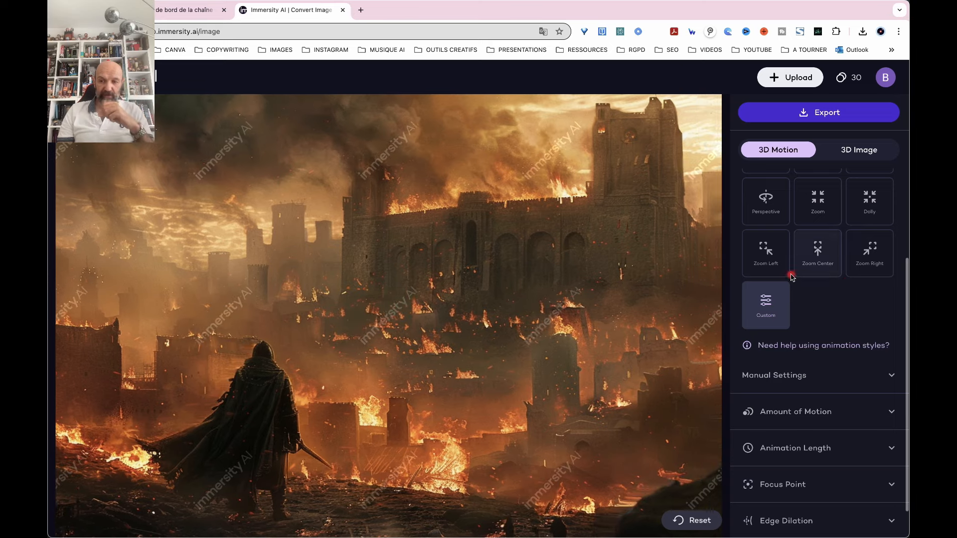
pyautogui.click(761, 306)
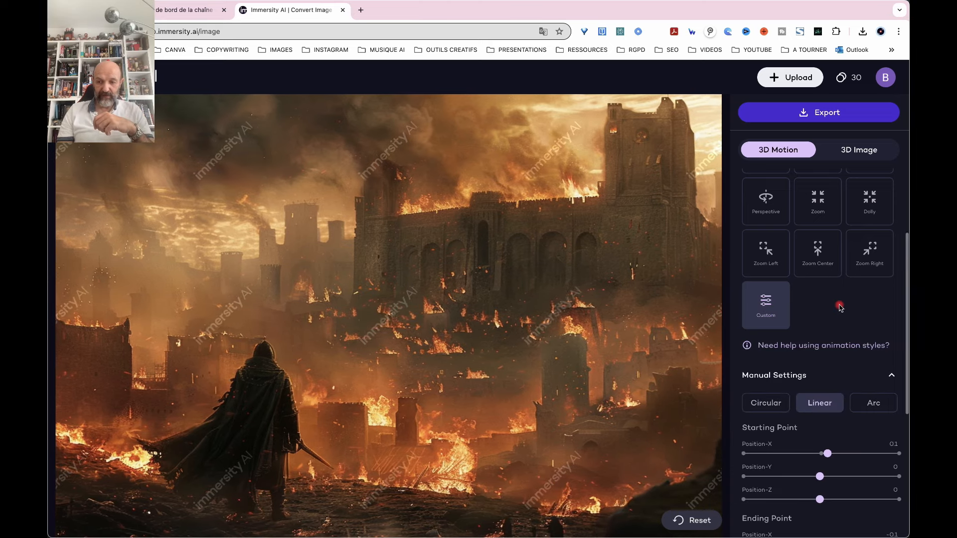
pyautogui.click(891, 375)
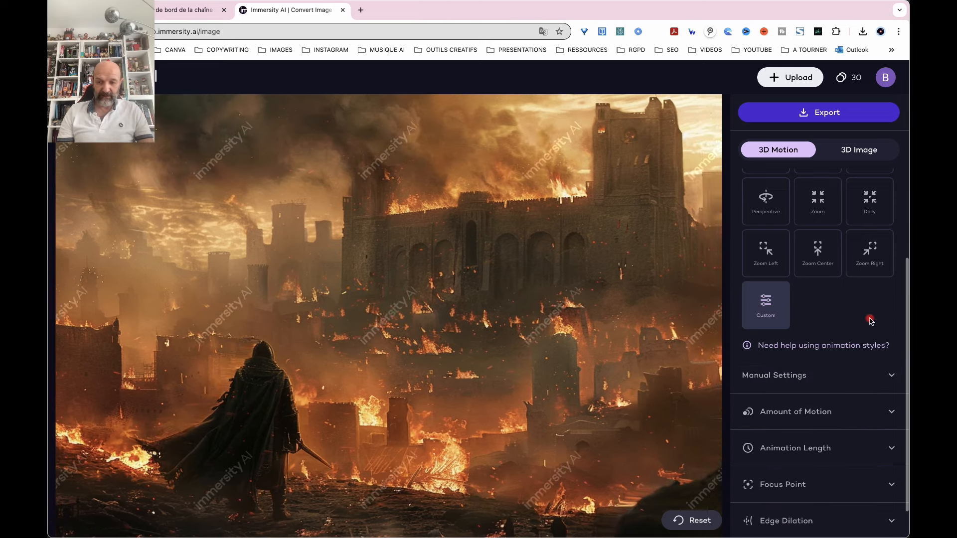
pyautogui.click(892, 376)
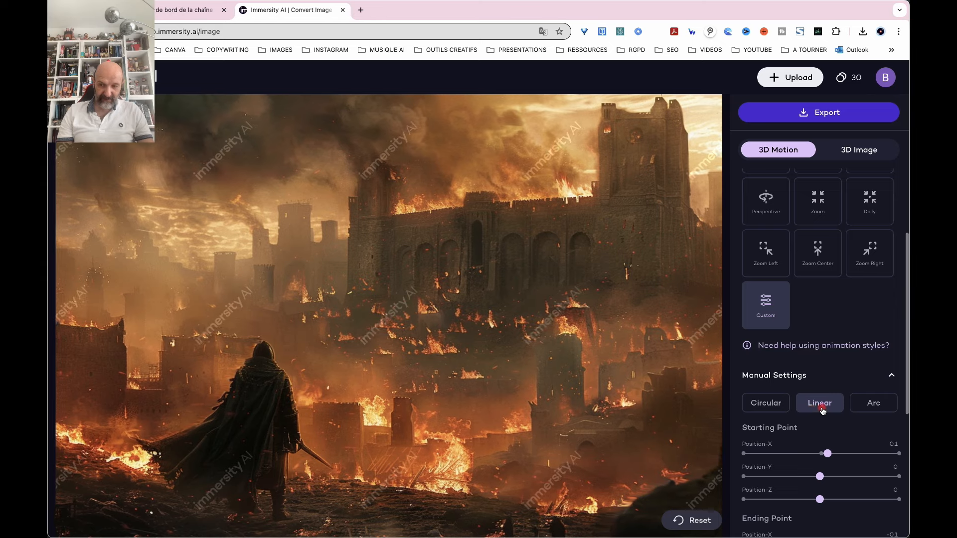
# - Set the castle's linear motion to start at Position-X -0.34 and end at Position-X 0.41
pyautogui.scroll(3, 836, 258)
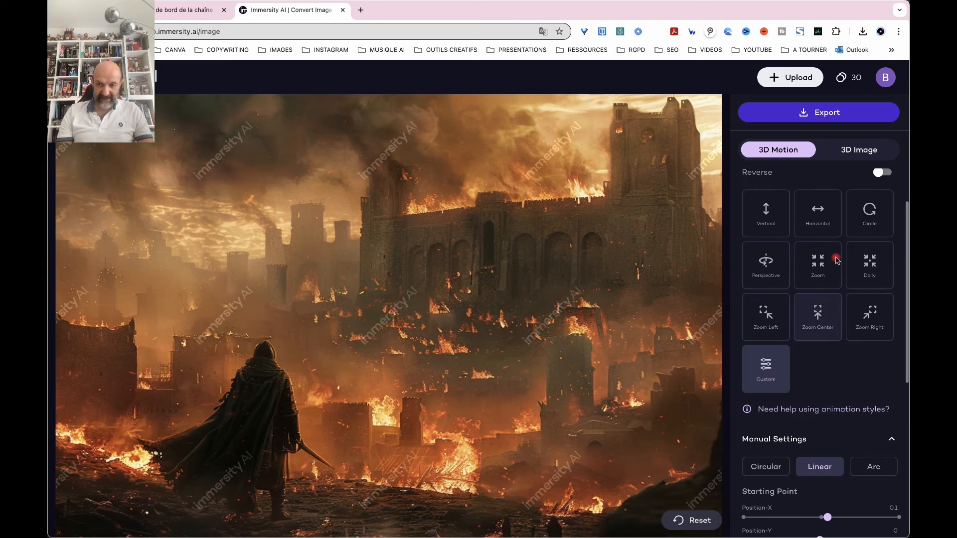
pyautogui.scroll(-4, 836, 259)
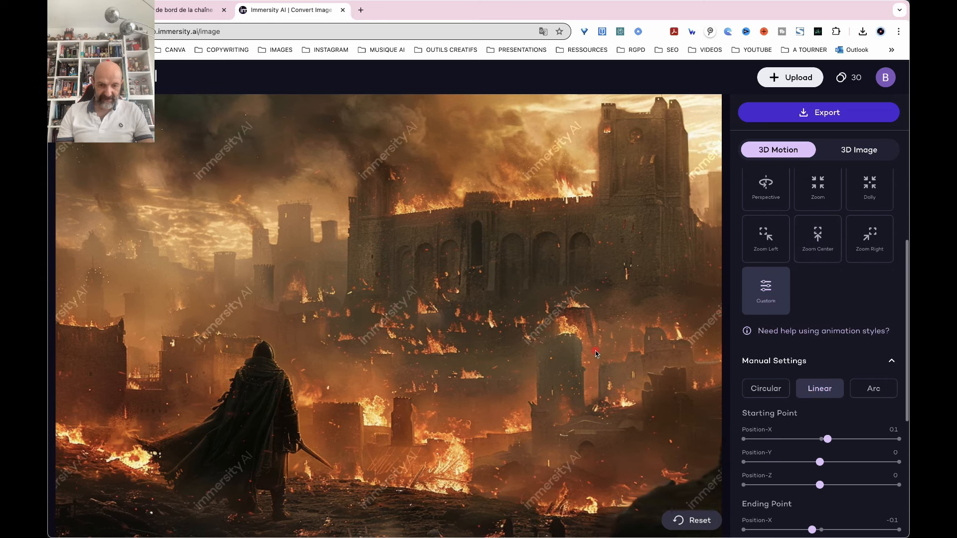
pyautogui.scroll(-3, 841, 444)
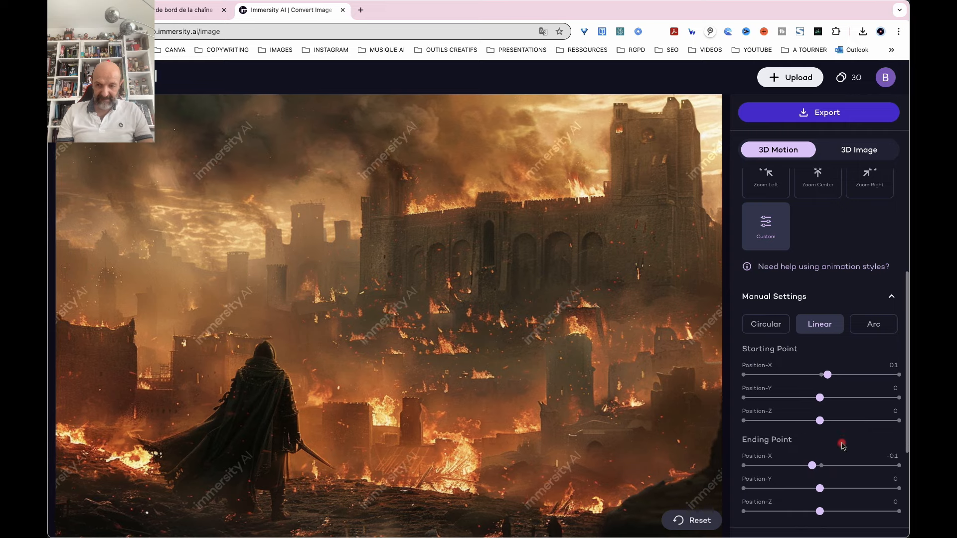
pyautogui.moveTo(833, 377); pyautogui.dragTo(857, 379)
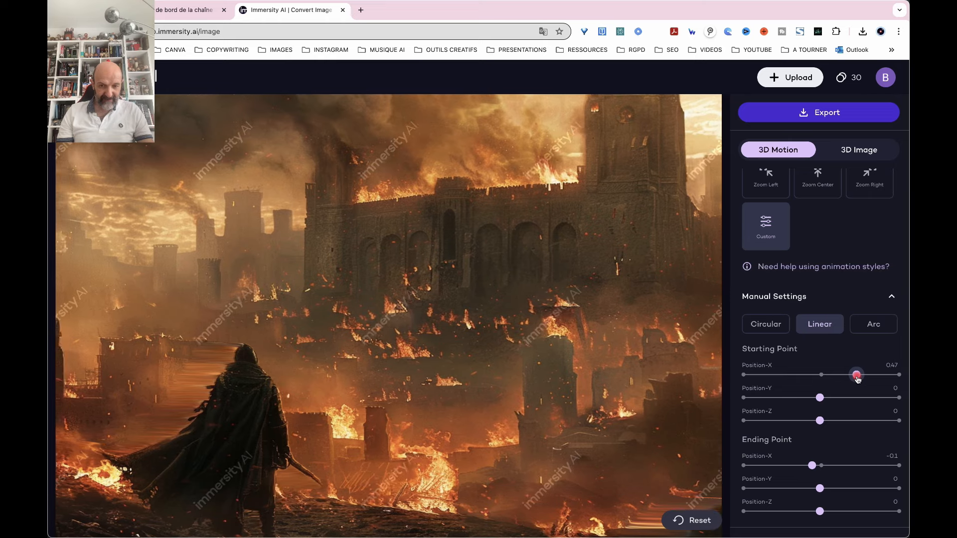
pyautogui.moveTo(857, 379); pyautogui.dragTo(794, 383)
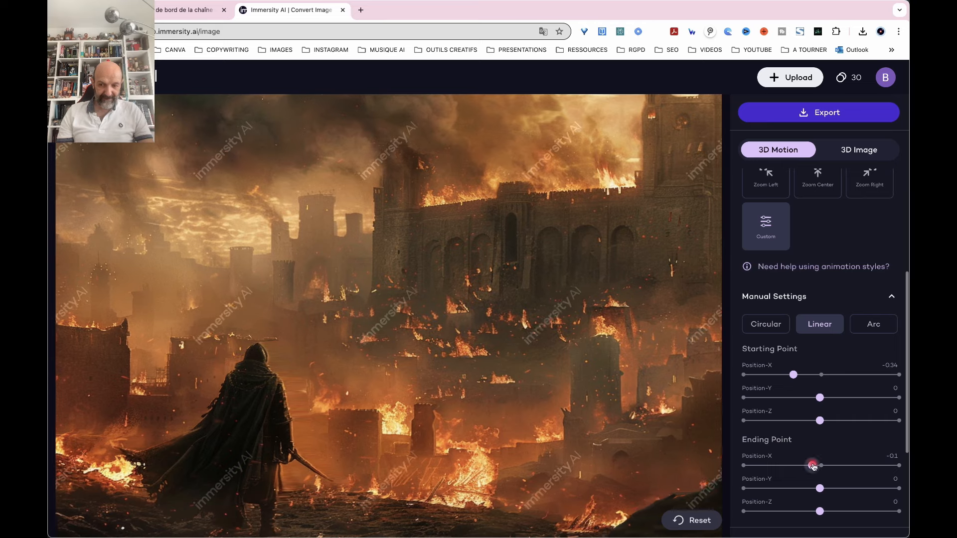
pyautogui.moveTo(812, 465); pyautogui.dragTo(853, 467)
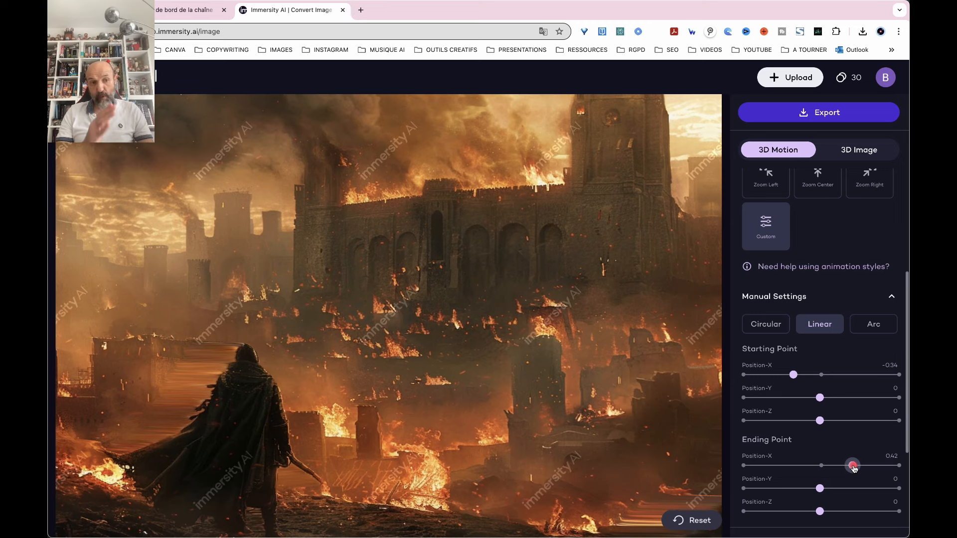
pyautogui.moveTo(854, 467)
pyautogui.mouseDown()
pyautogui.moveTo(834, 473)
pyautogui.moveTo(853, 473)
pyautogui.mouseUp()
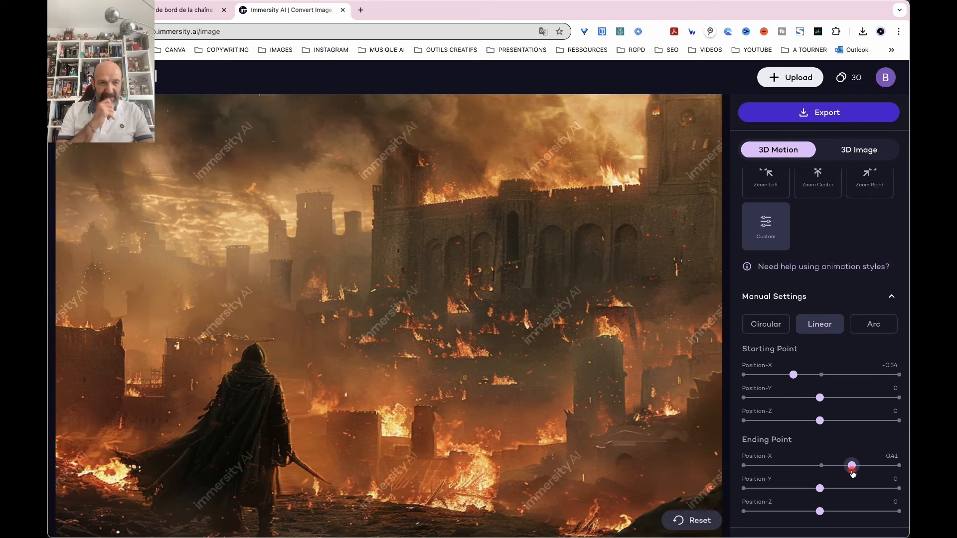
# - Set the castle motion's ending Position-X to 0.05
pyautogui.moveTo(852, 474); pyautogui.dragTo(825, 466)
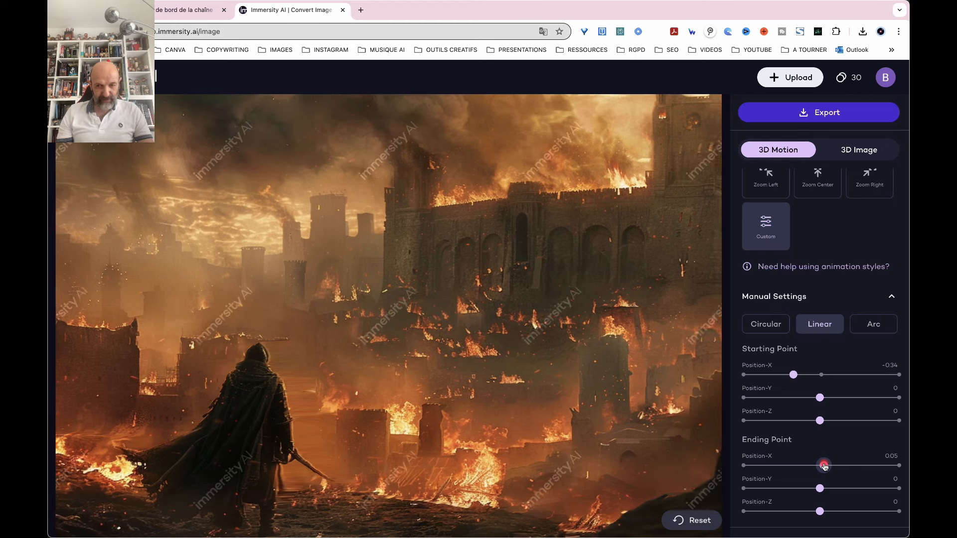
pyautogui.scroll(5, 902, 249)
pyautogui.scroll(-2, 902, 243)
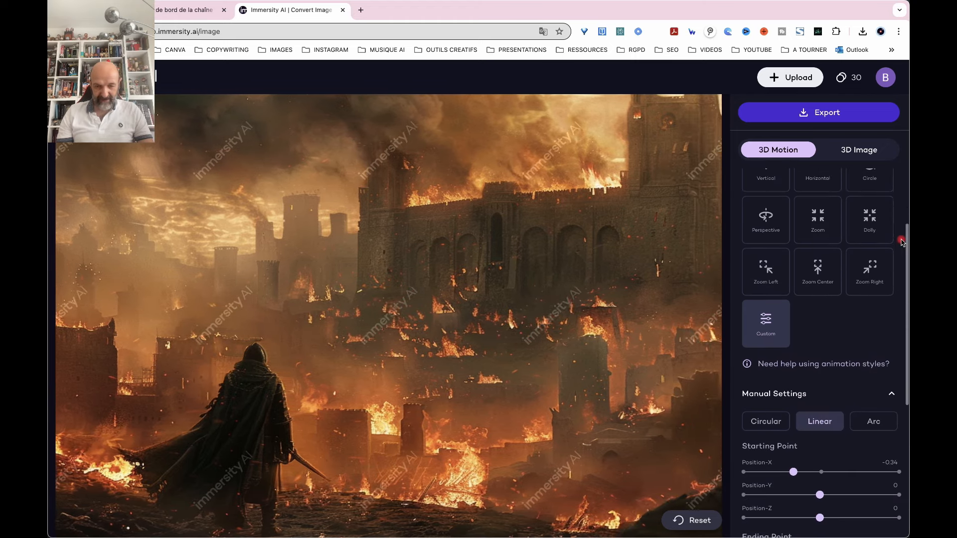
pyautogui.scroll(-1, 902, 242)
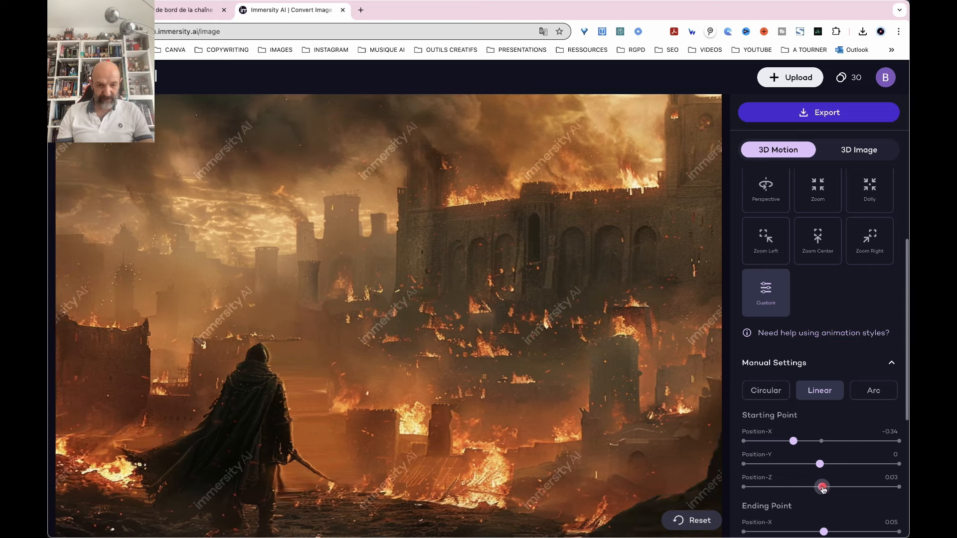
# - Try a starting Position-Z of 0.68 on the castle picture, preview it, and return it to 0
pyautogui.moveTo(823, 489); pyautogui.dragTo(873, 491)
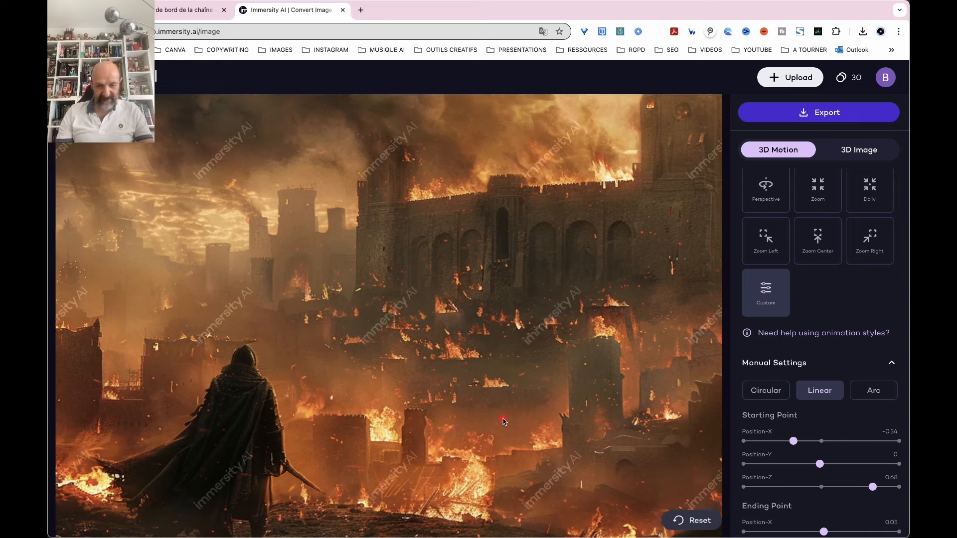
pyautogui.click(872, 487)
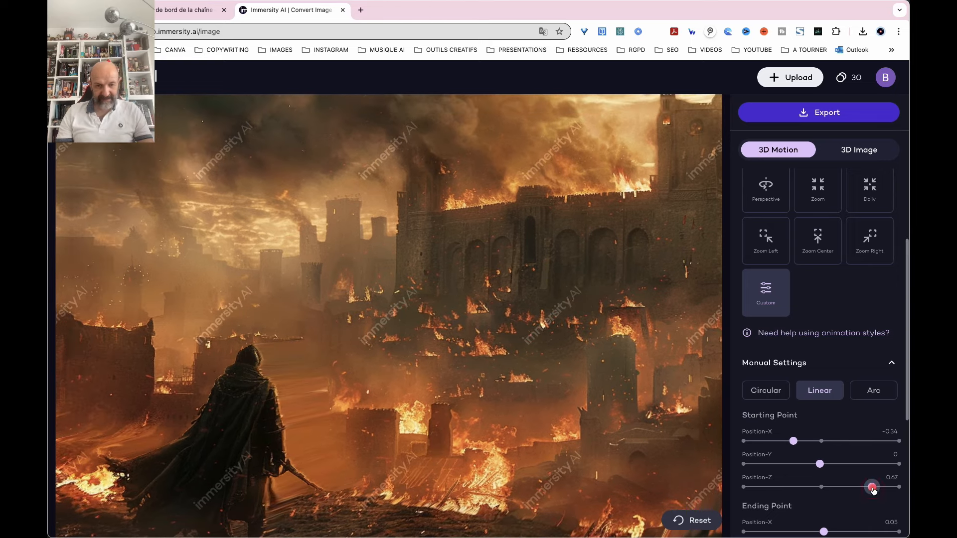
pyautogui.moveTo(873, 491); pyautogui.dragTo(838, 490)
pyautogui.click(763, 392)
pyautogui.moveTo(836, 487); pyautogui.dragTo(821, 489)
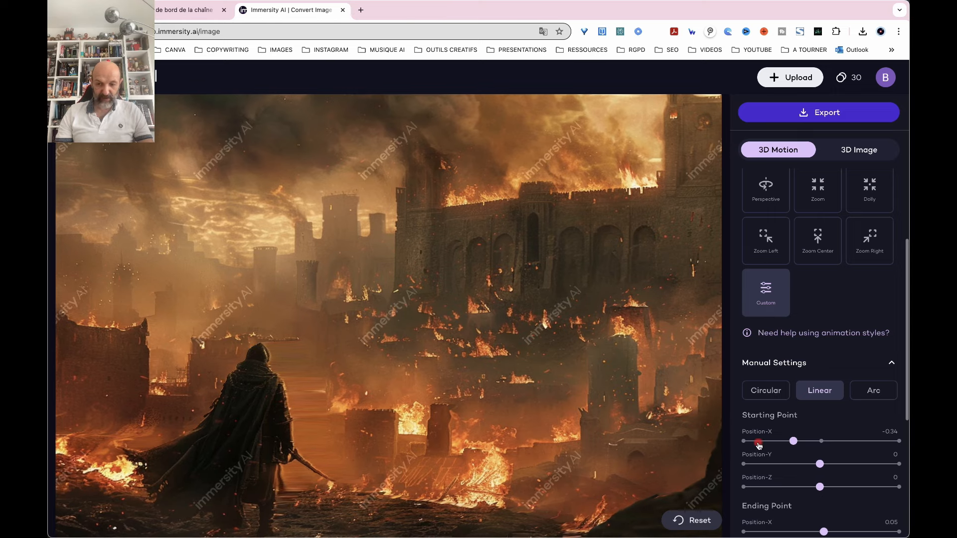
# - Set the castle's linear motion to start at Position-X -0.26 and end at Position-X 0.16
pyautogui.moveTo(793, 441); pyautogui.dragTo(833, 448)
pyautogui.scroll(-3, 860, 437)
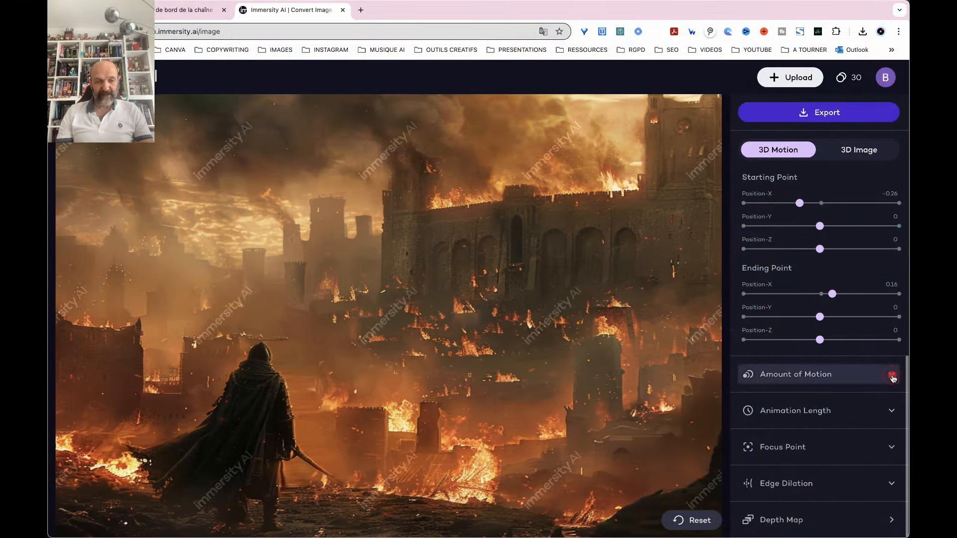
# - Expand the castle's Amount of Motion setting and compare 100% with 0%
pyautogui.click(891, 374)
pyautogui.moveTo(808, 400); pyautogui.dragTo(907, 401)
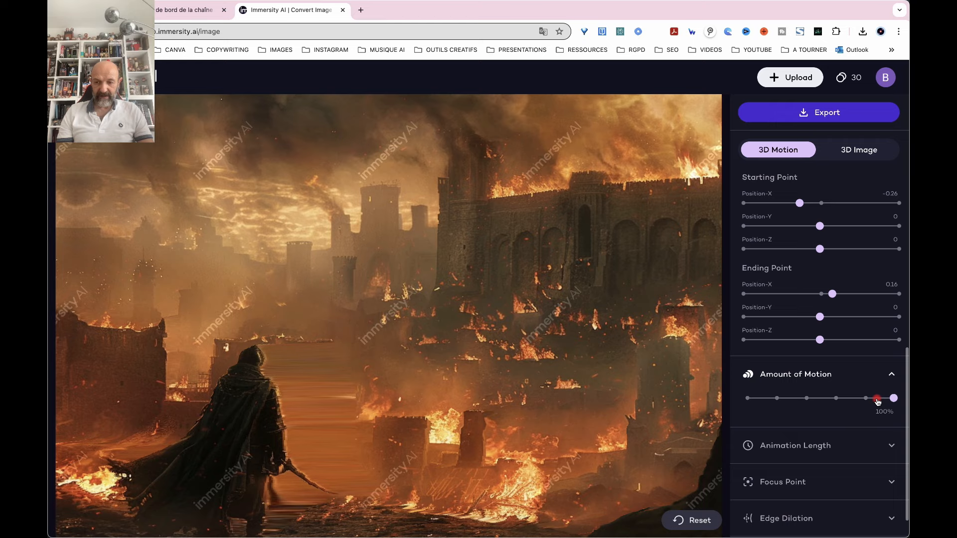
pyautogui.moveTo(876, 399); pyautogui.dragTo(758, 410)
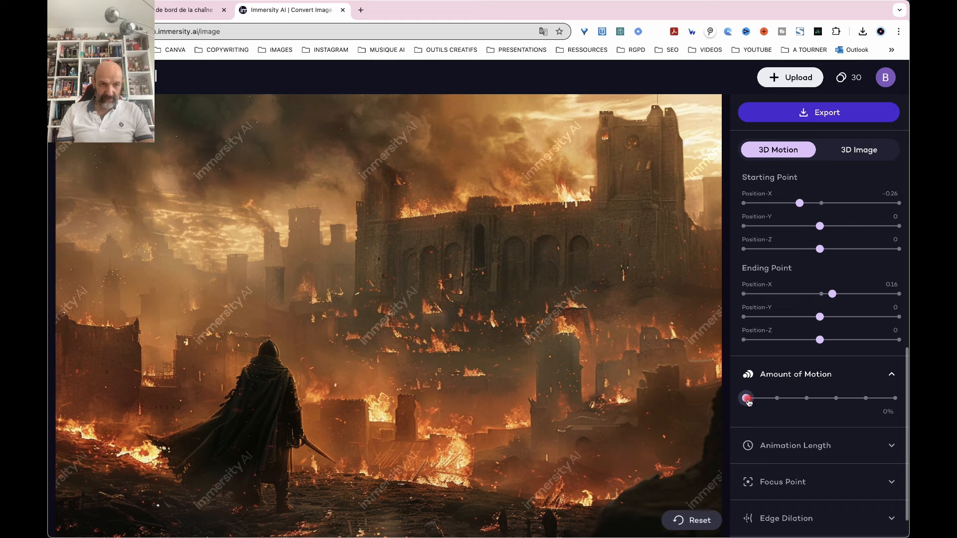
# - Set the Amount of Motion to 20% and widen the castle's linear motion from Position-X -0.59 to 0.44
pyautogui.moveTo(748, 401)
pyautogui.mouseDown()
pyautogui.moveTo(801, 396)
pyautogui.moveTo(762, 397)
pyautogui.mouseUp()
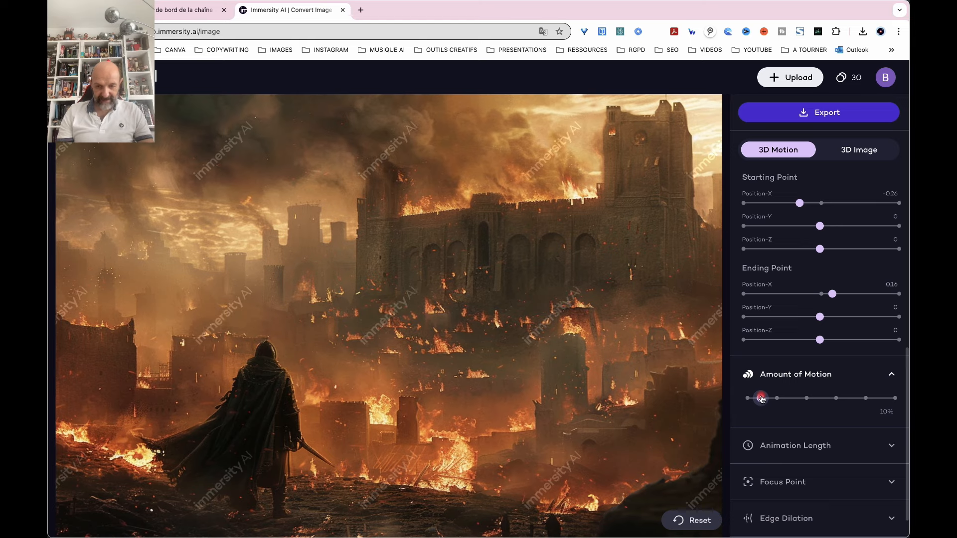
pyautogui.moveTo(761, 398); pyautogui.dragTo(775, 398)
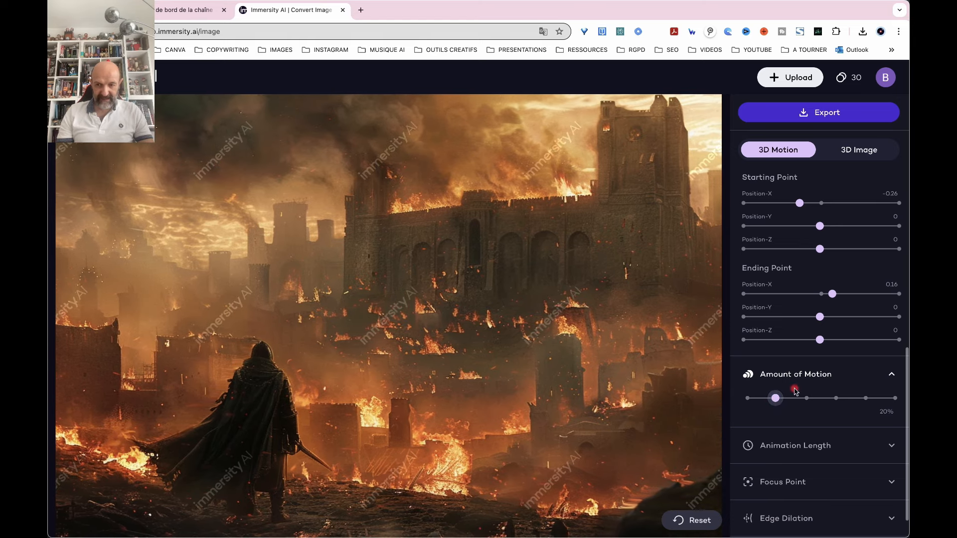
pyautogui.moveTo(835, 303); pyautogui.dragTo(855, 297)
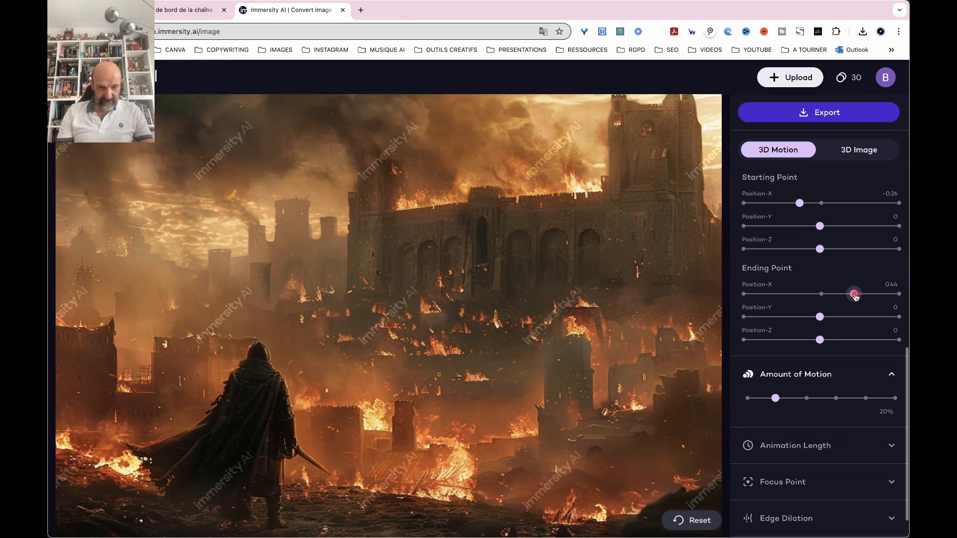
pyautogui.moveTo(799, 203); pyautogui.dragTo(775, 210)
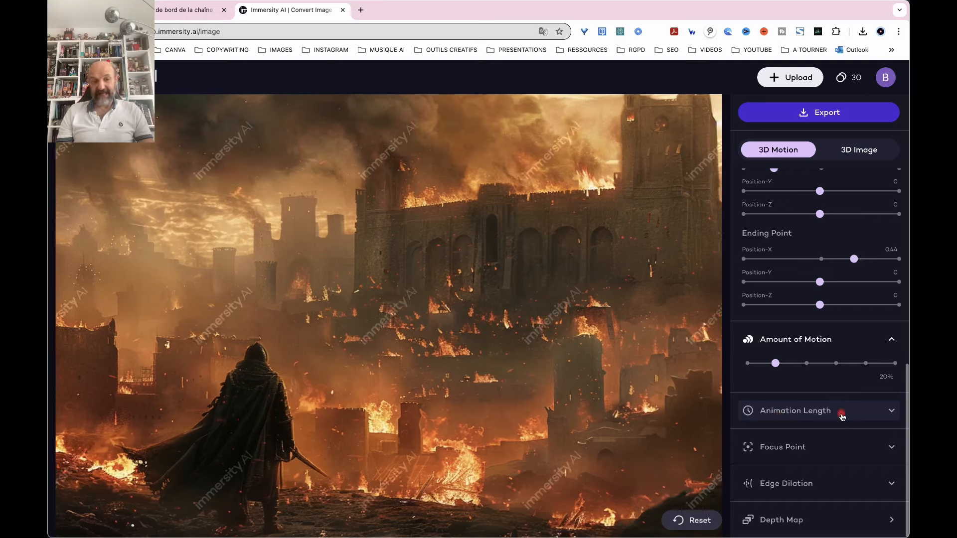
# - Expand Animation Length, try 2 s, and set the castle animation to 10 s
pyautogui.click(892, 411)
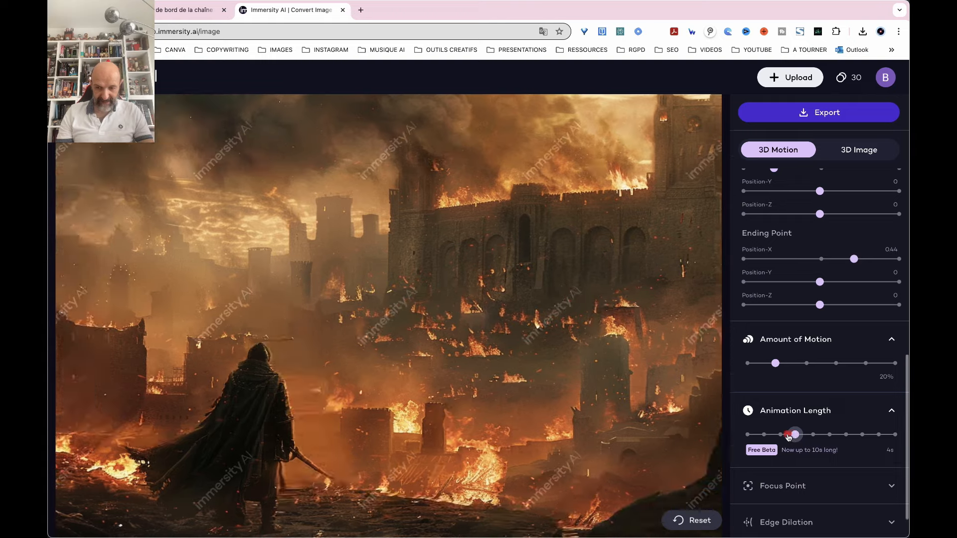
pyautogui.moveTo(788, 435); pyautogui.dragTo(766, 437)
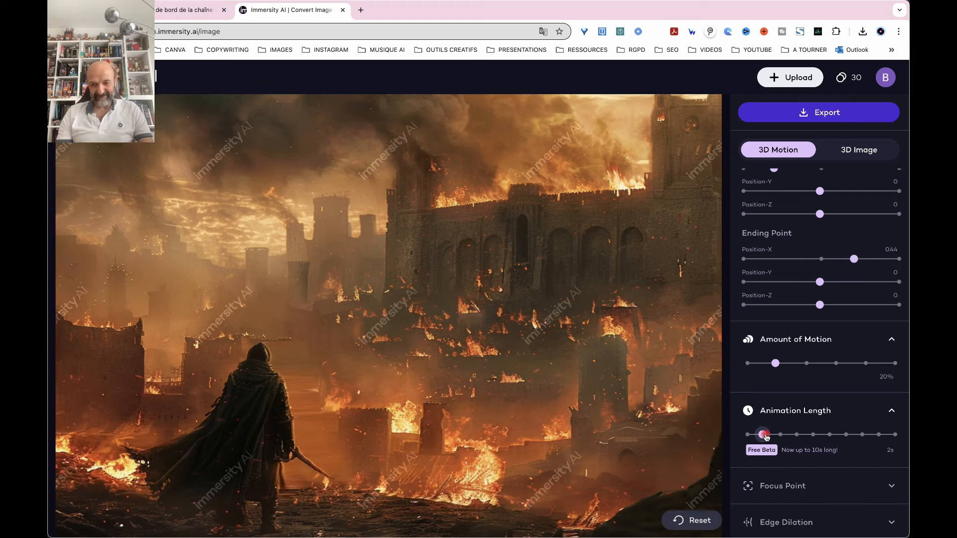
pyautogui.moveTo(766, 437); pyautogui.dragTo(897, 443)
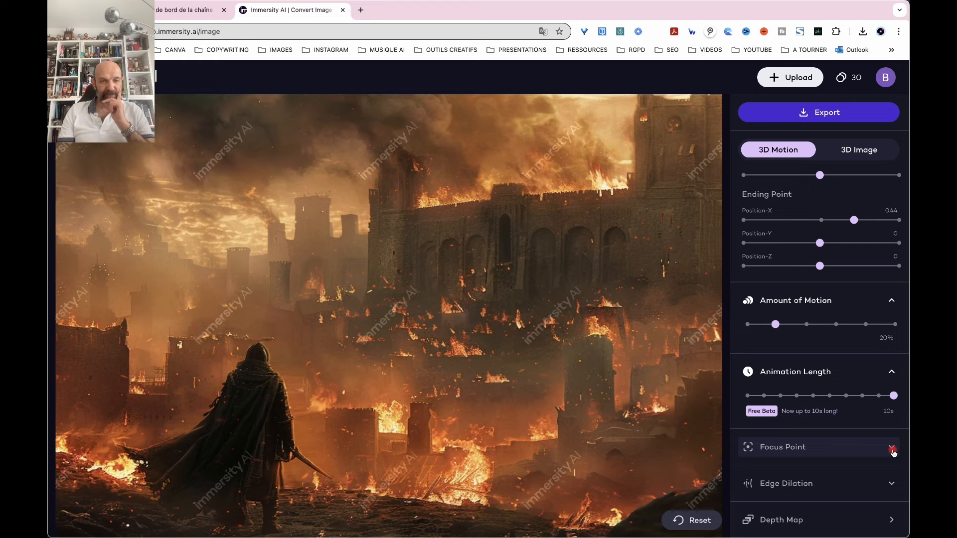
# - Try the focus point on the castle tower and at the closest distance, and place it on the distant smoky sky
pyautogui.click(892, 448)
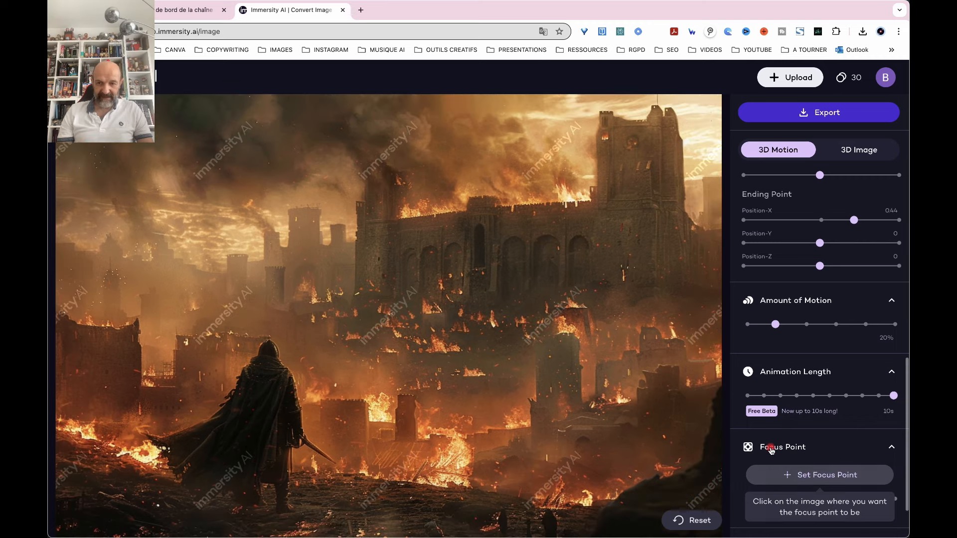
pyautogui.click(635, 125)
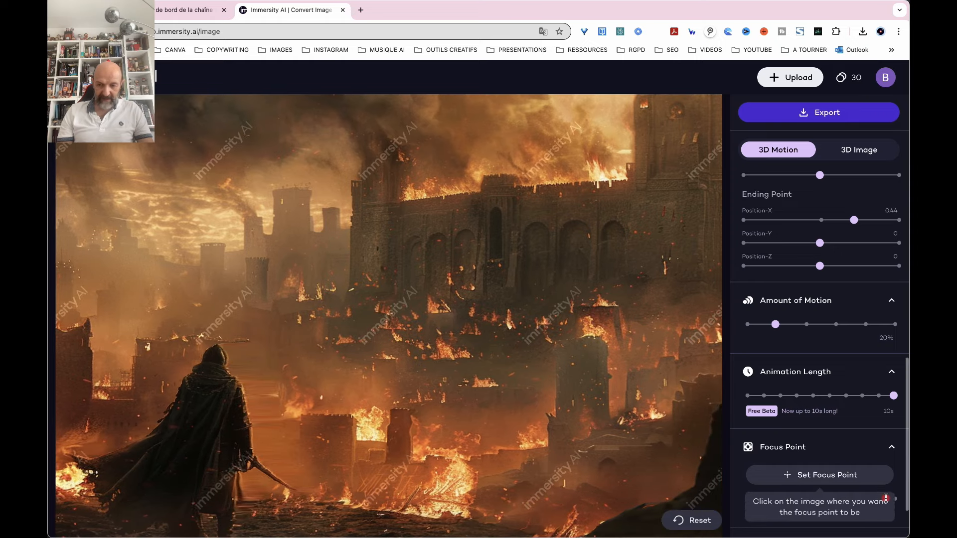
pyautogui.moveTo(884, 499); pyautogui.dragTo(743, 511)
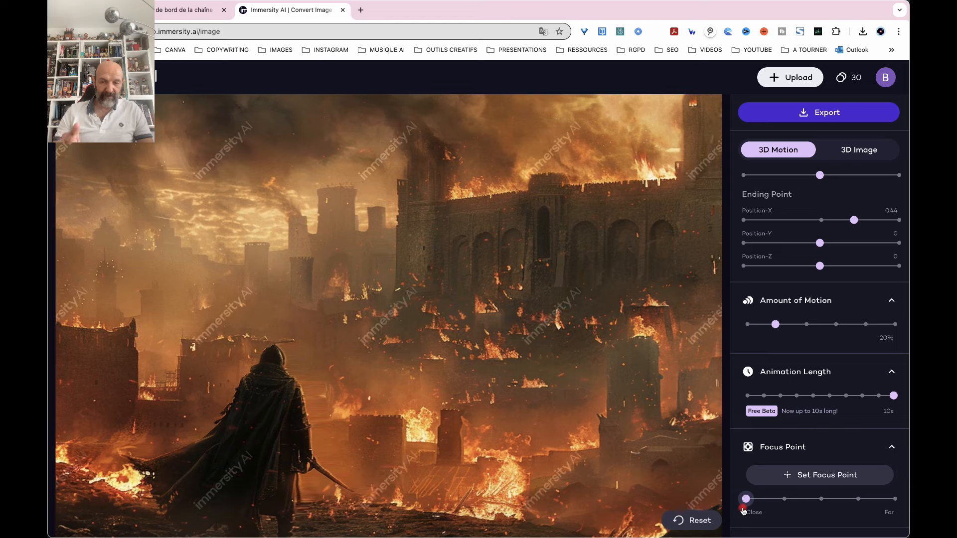
pyautogui.click(827, 475)
pyautogui.click(125, 169)
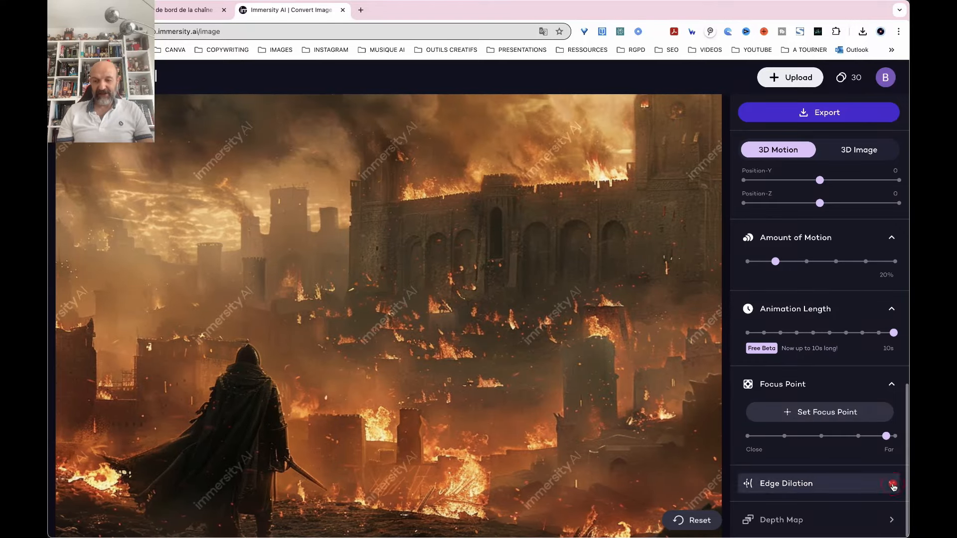
# - Expand the Edge Dilation setting and set the castle motion's starting Position-X to 0.53
pyautogui.click(893, 484)
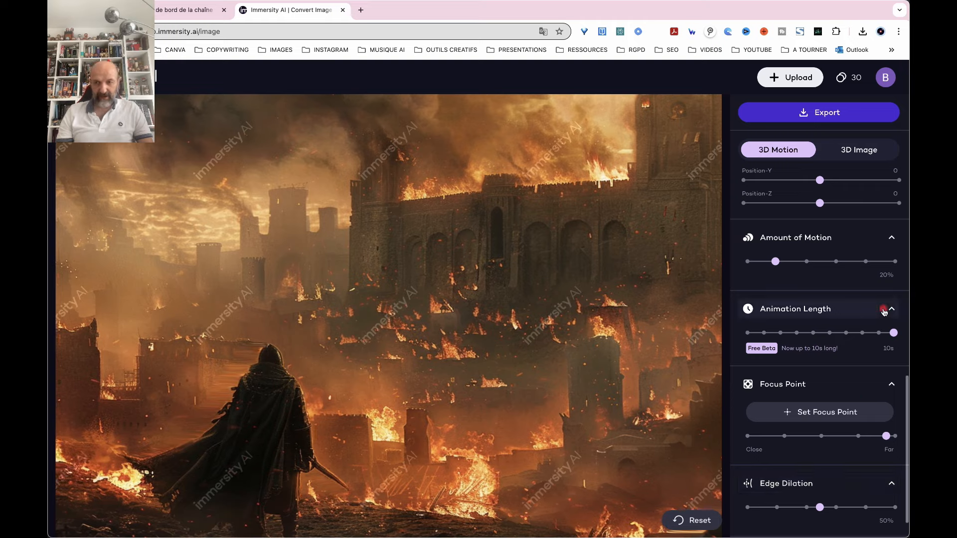
pyautogui.scroll(4, 822, 272)
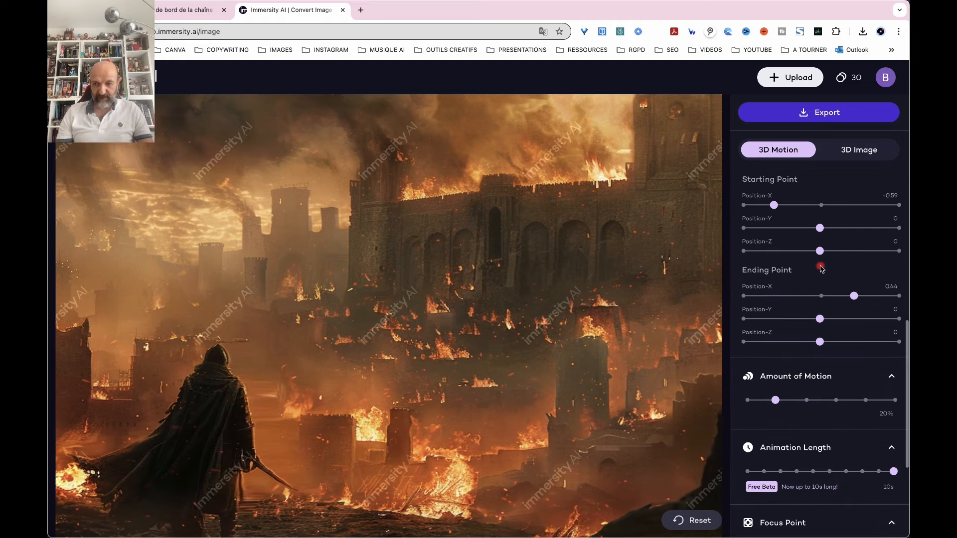
pyautogui.moveTo(773, 205); pyautogui.dragTo(863, 211)
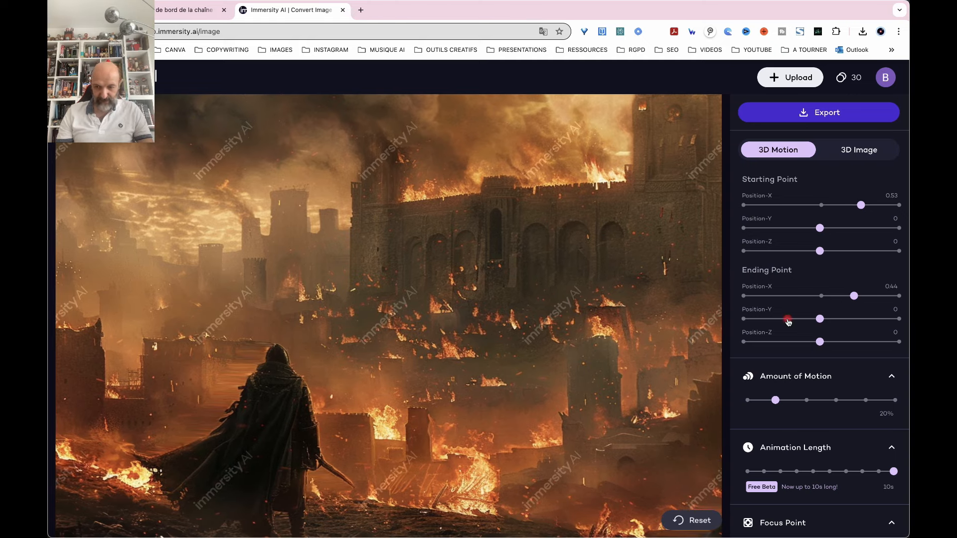
# - Place the focus point on the cloaked figure in the castle picture
pyautogui.scroll(-3, 827, 397)
pyautogui.click(826, 401)
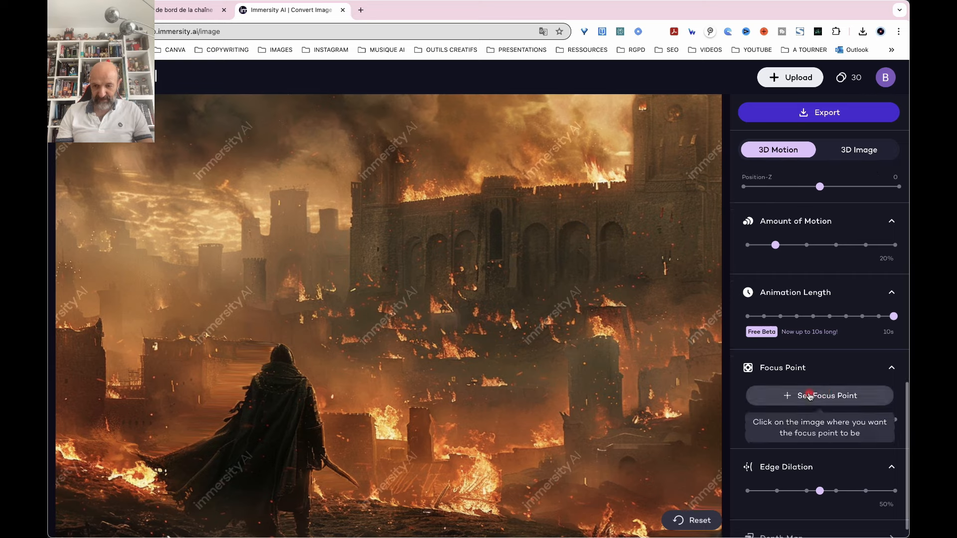
pyautogui.click(263, 400)
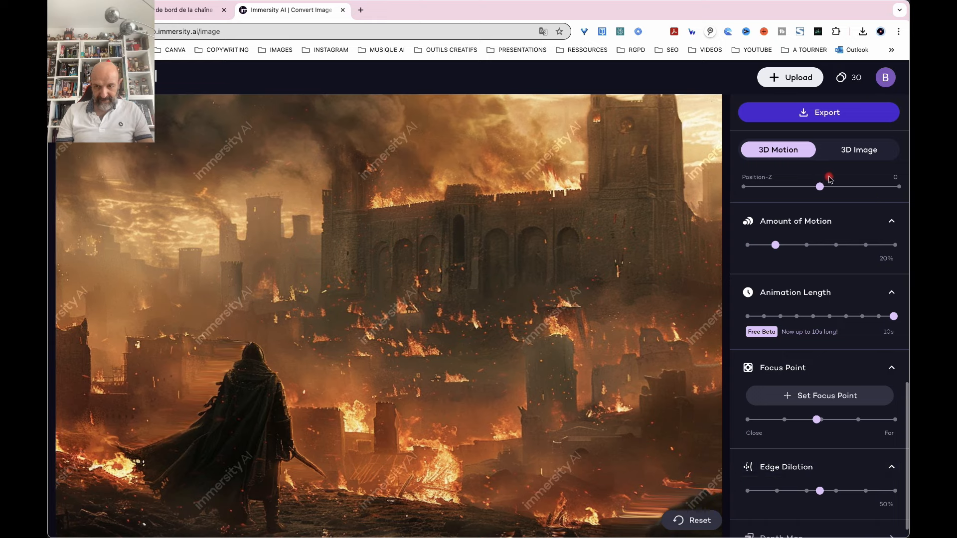
# - Apply the Horizontal style to the castle and adjust its linear motion to start at Position-X 0.27 and end at -0.47
pyautogui.scroll(10, 822, 186)
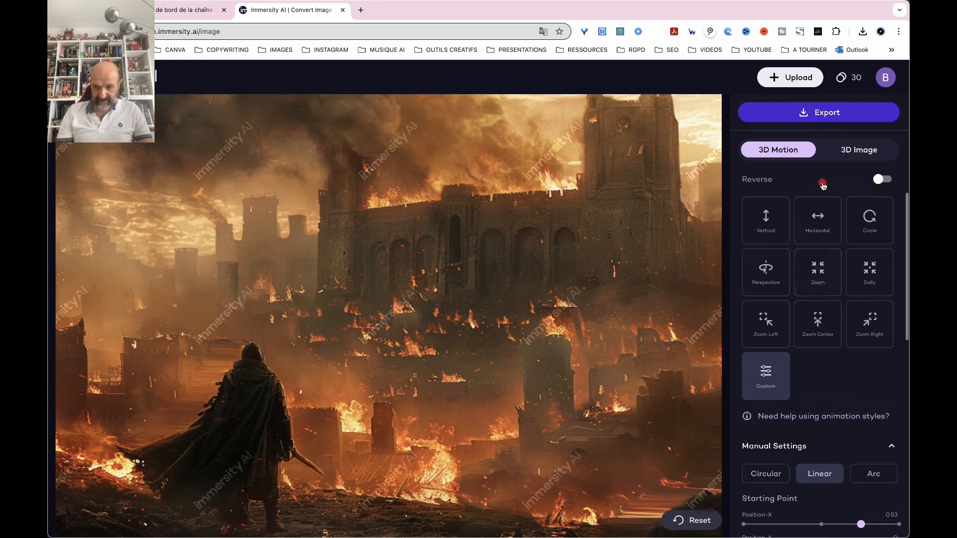
pyautogui.click(816, 219)
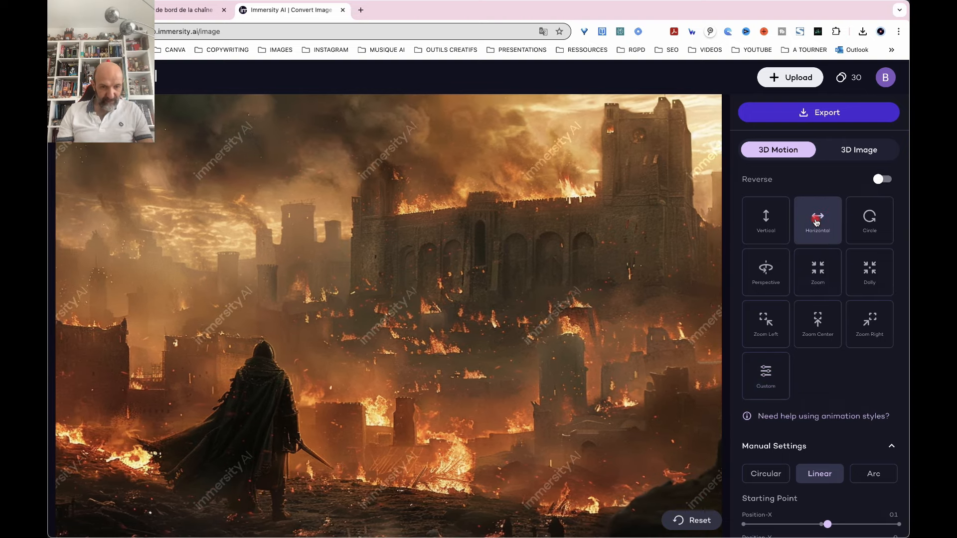
pyautogui.scroll(-5, 823, 414)
pyautogui.scroll(-1, 823, 417)
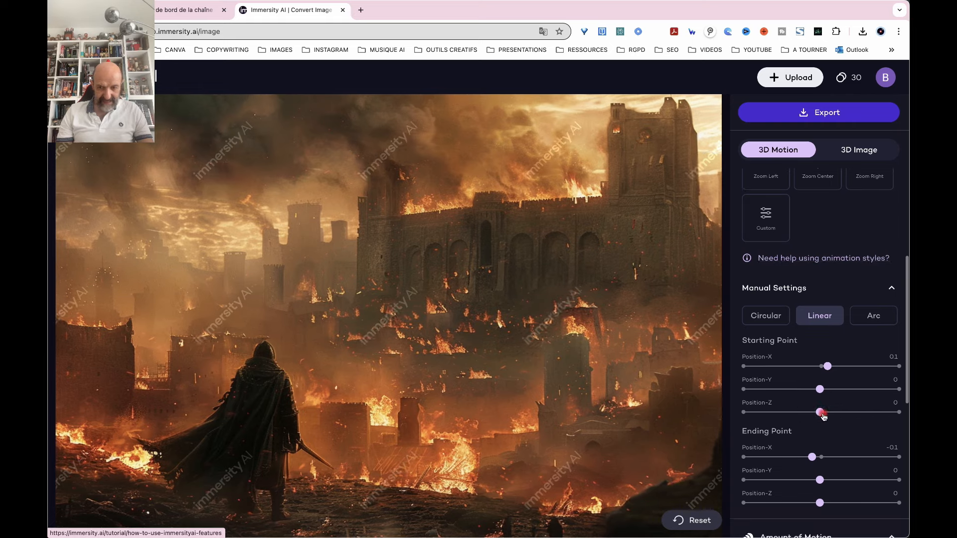
pyautogui.moveTo(828, 366); pyautogui.dragTo(841, 366)
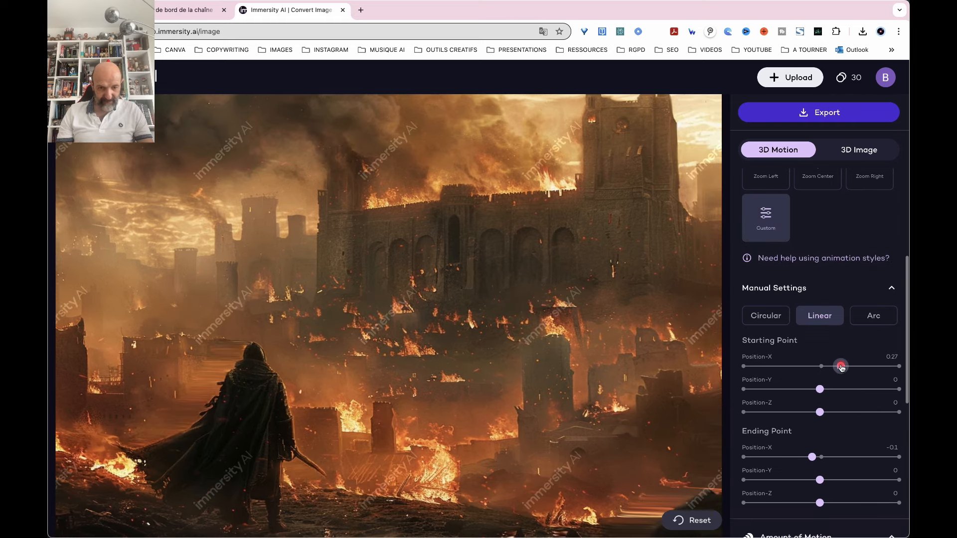
pyautogui.moveTo(813, 457); pyautogui.dragTo(783, 458)
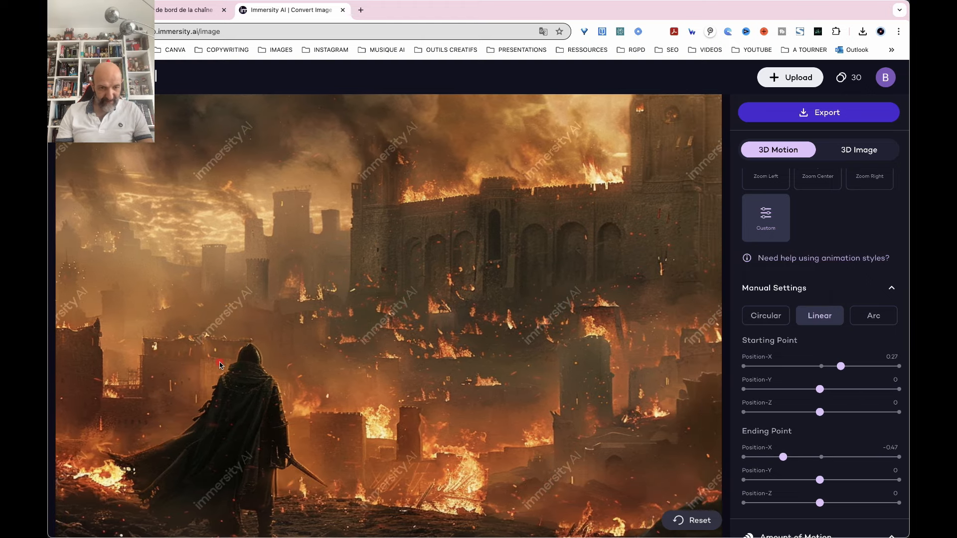
# - Compare the castle's Edge Dilation at 0%, 95% and 20%, and raise it to the maximum
pyautogui.scroll(-7, 856, 284)
pyautogui.moveTo(820, 472); pyautogui.dragTo(744, 476)
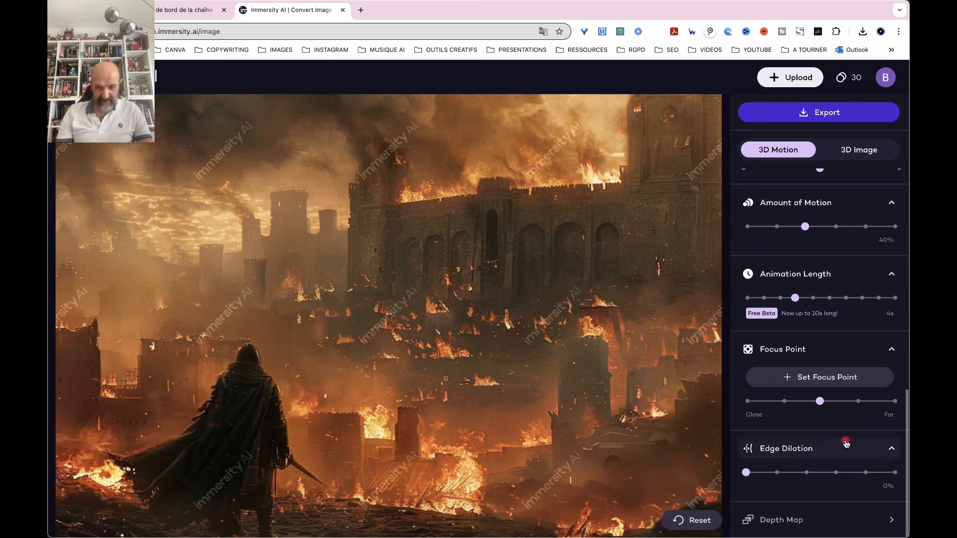
pyautogui.moveTo(747, 474); pyautogui.dragTo(886, 474)
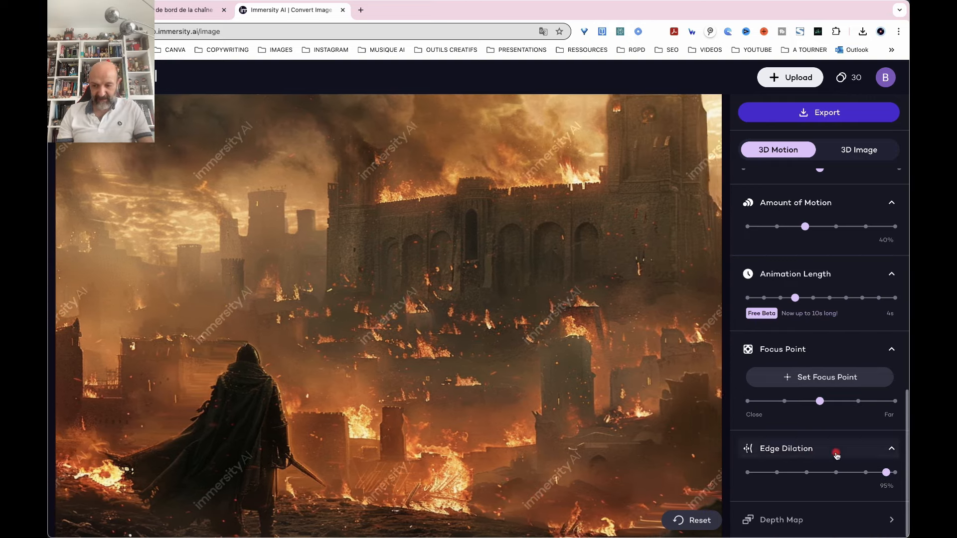
pyautogui.moveTo(886, 472); pyautogui.dragTo(775, 476)
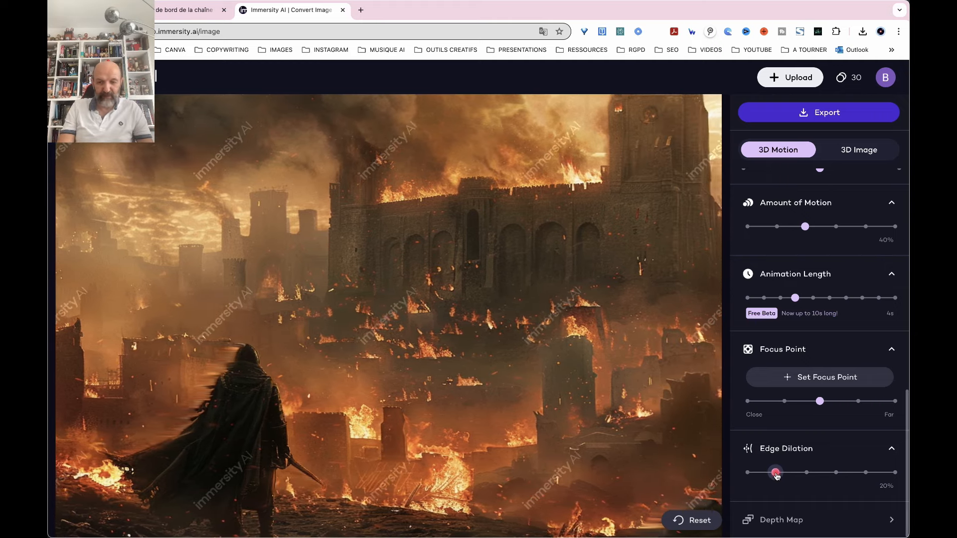
pyautogui.moveTo(776, 475); pyautogui.dragTo(907, 470)
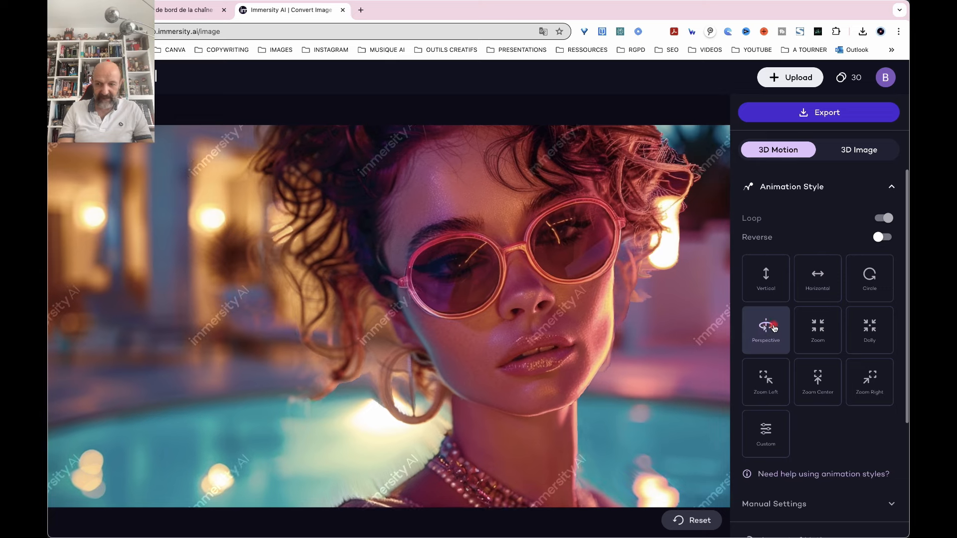
# - Apply the Vertical animation style to the portrait of the woman in sunglasses
pyautogui.click(764, 279)
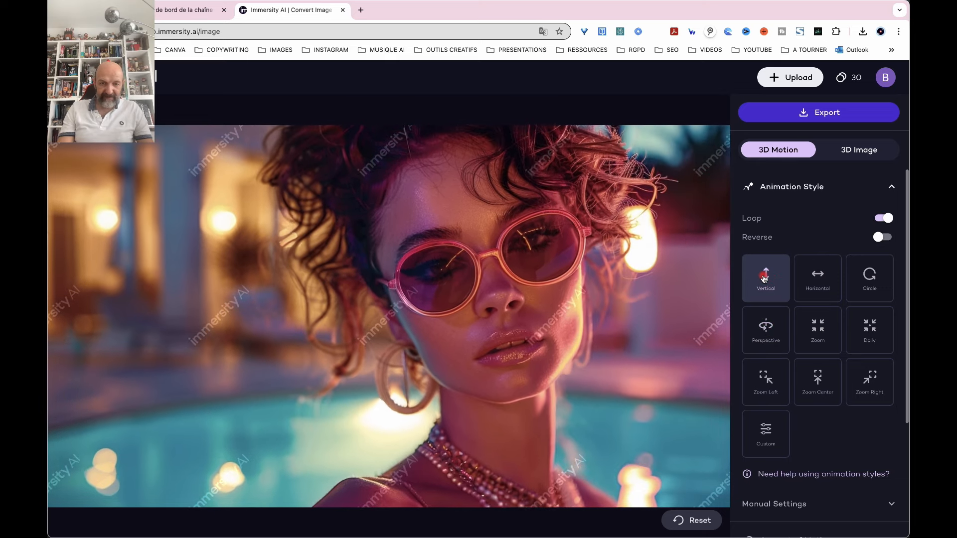
# - Try the Horizontal, Circle and Zoom animation styles on the woman's portrait, and apply Dolly
pyautogui.click(815, 277)
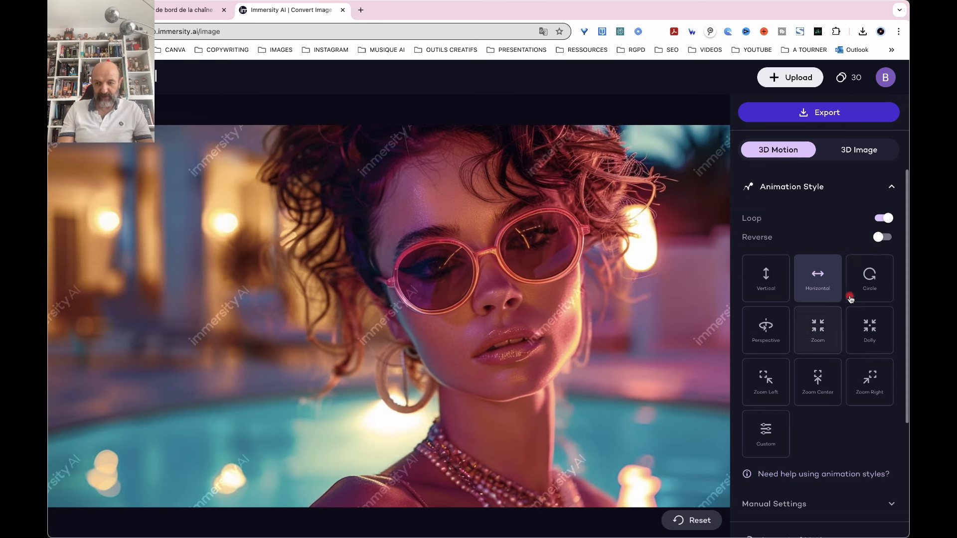
pyautogui.click(876, 281)
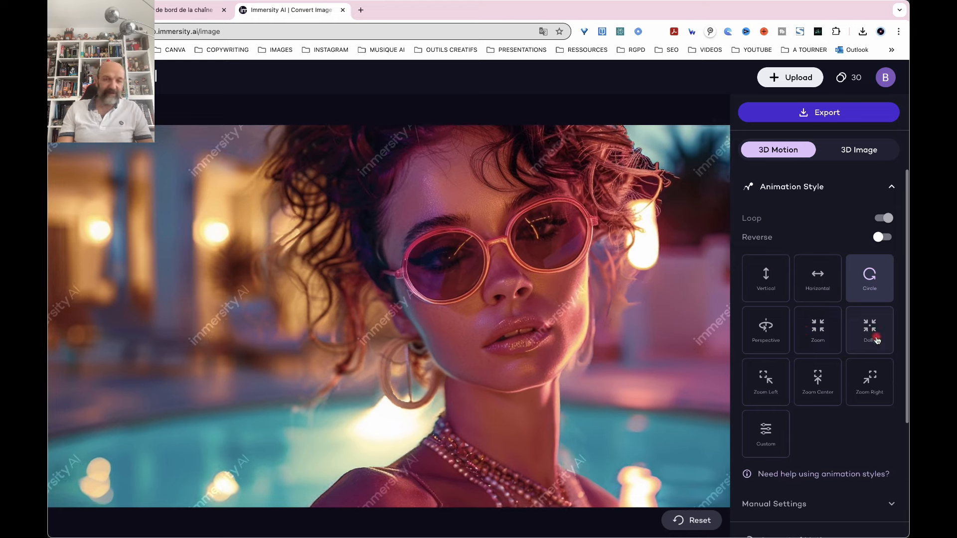
pyautogui.click(815, 331)
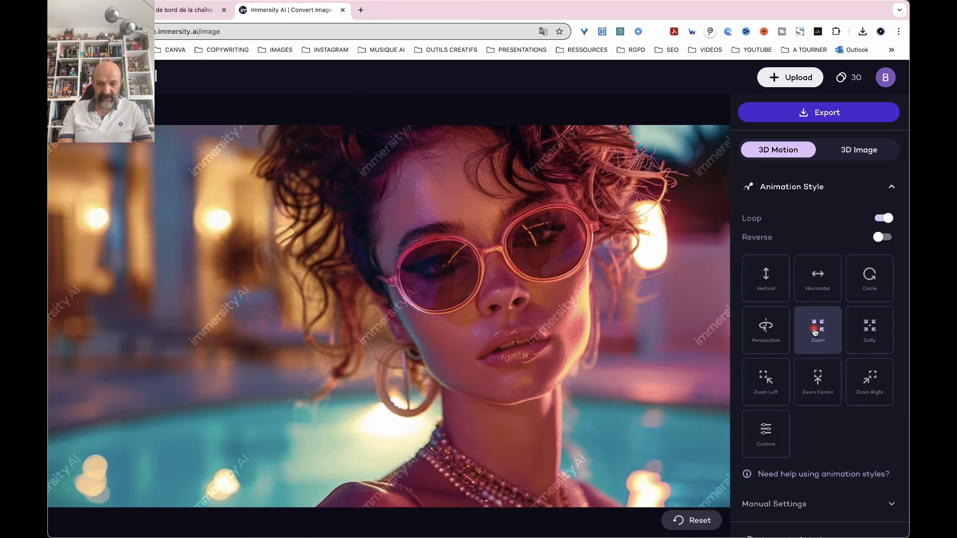
pyautogui.click(876, 332)
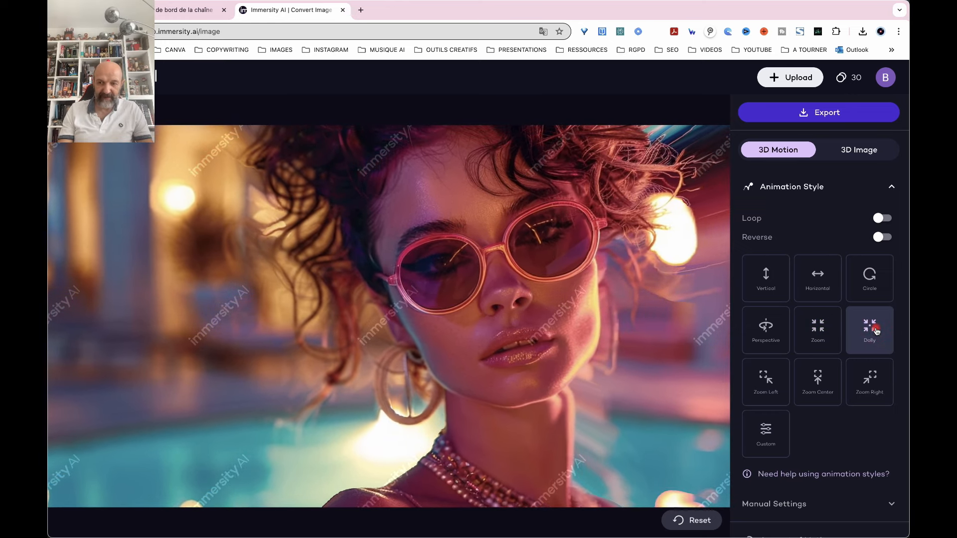
# - Adjust the portrait's linear motion in the manual settings so that its starting Position-Z is 0.94
pyautogui.scroll(-3, 817, 412)
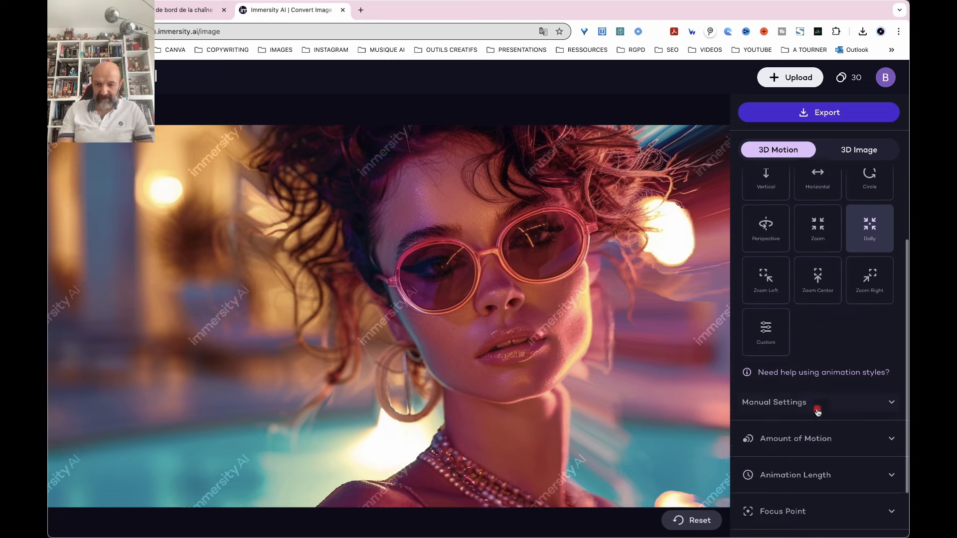
pyautogui.click(891, 392)
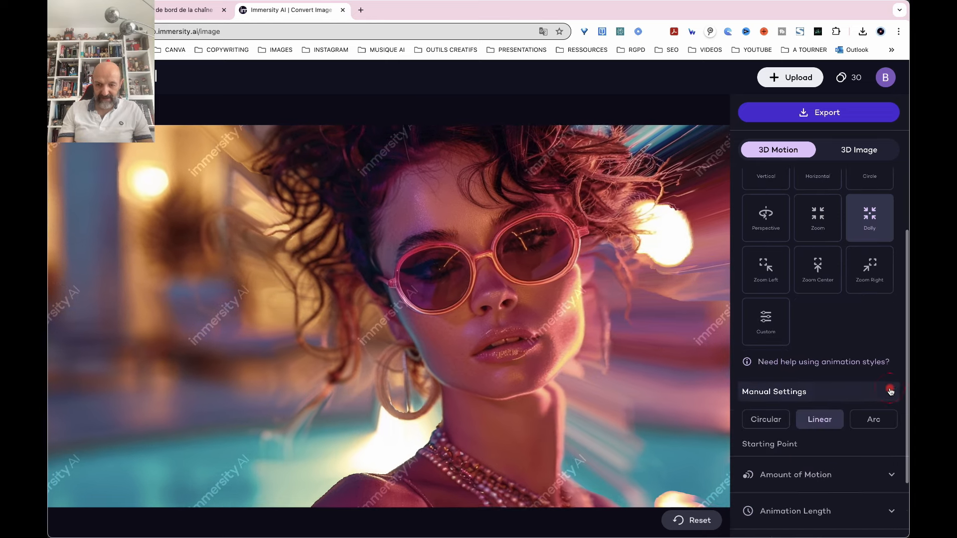
pyautogui.scroll(-2, 875, 420)
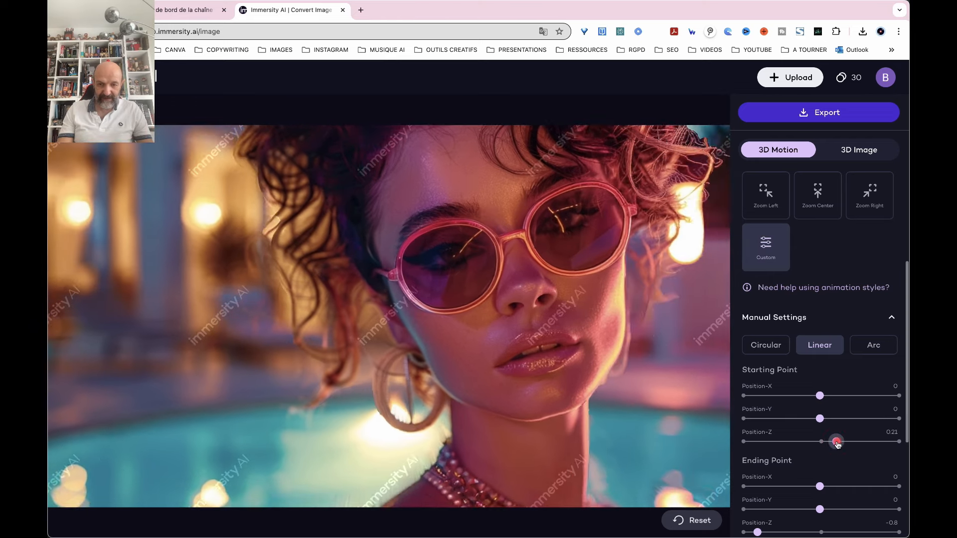
pyautogui.moveTo(835, 441); pyautogui.dragTo(893, 445)
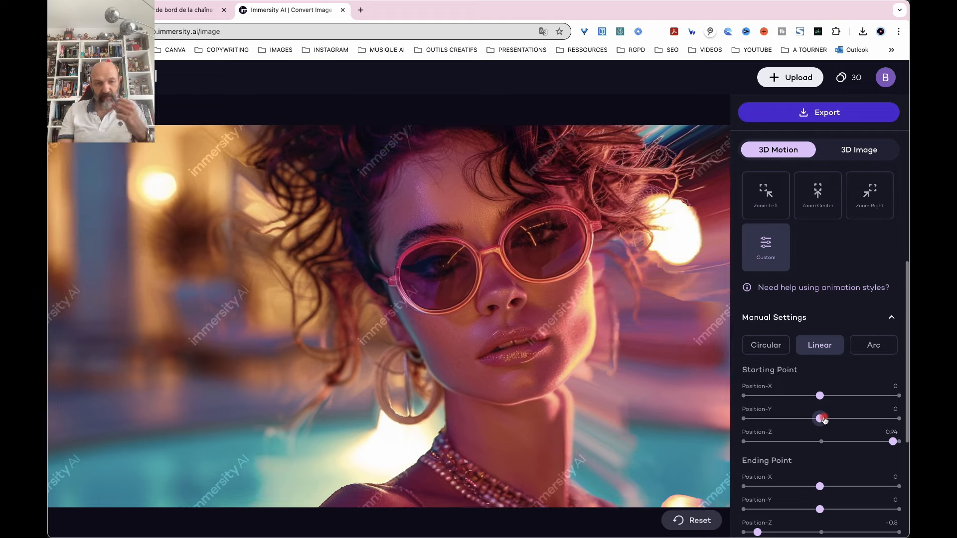
# - Compare the portrait's Amount of Motion at 83% and 33%, set it to 31%, and set the Animation Length to 5 s
pyautogui.scroll(-5, 824, 420)
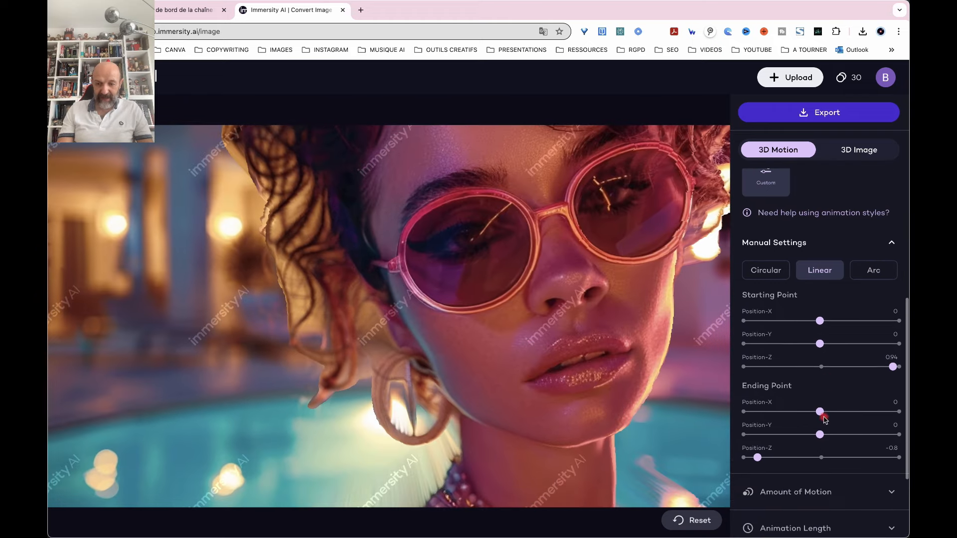
pyautogui.click(890, 373)
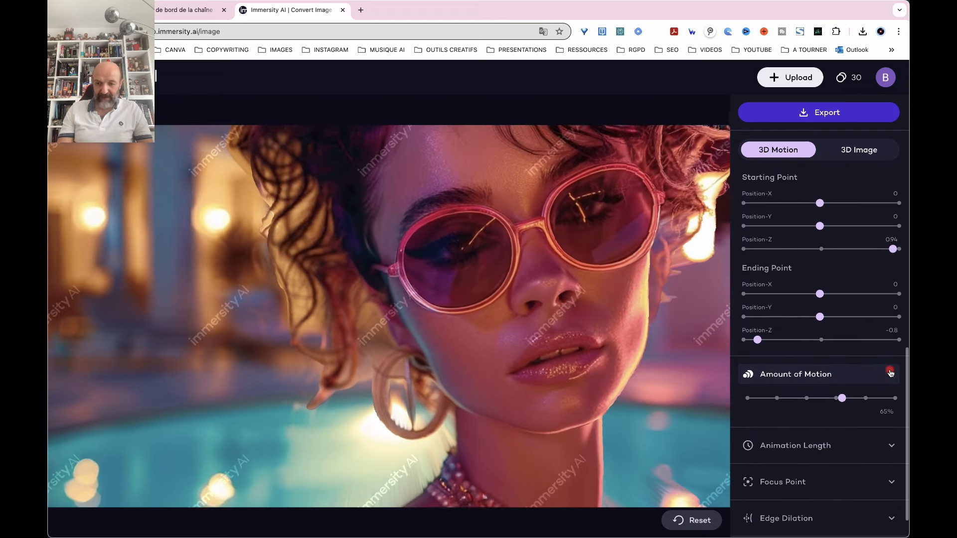
pyautogui.moveTo(841, 398); pyautogui.dragTo(869, 404)
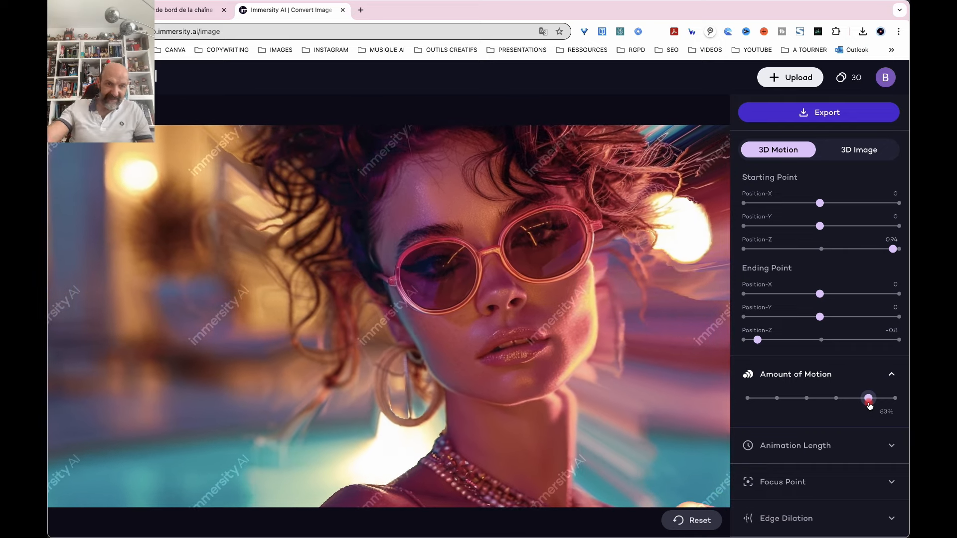
pyautogui.moveTo(870, 405); pyautogui.dragTo(797, 404)
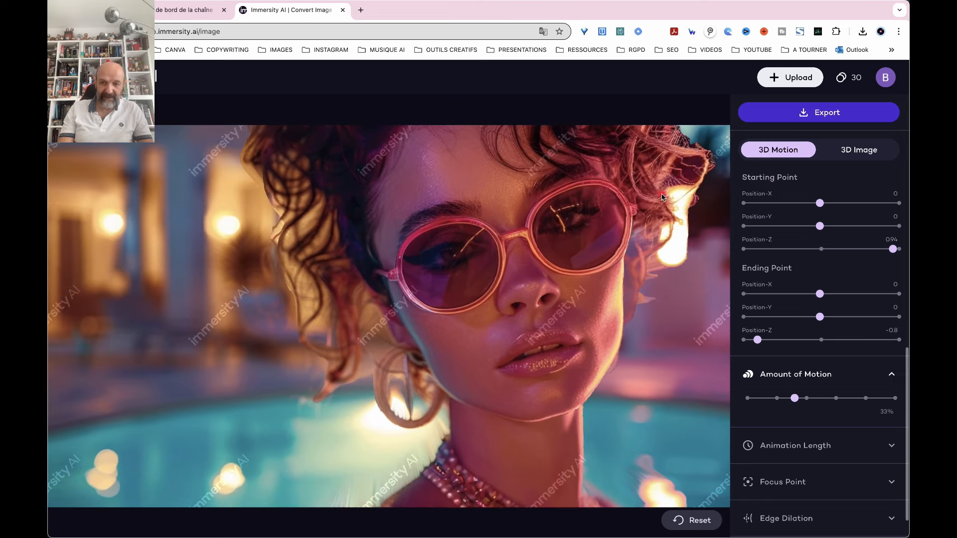
pyautogui.moveTo(795, 398); pyautogui.dragTo(792, 398)
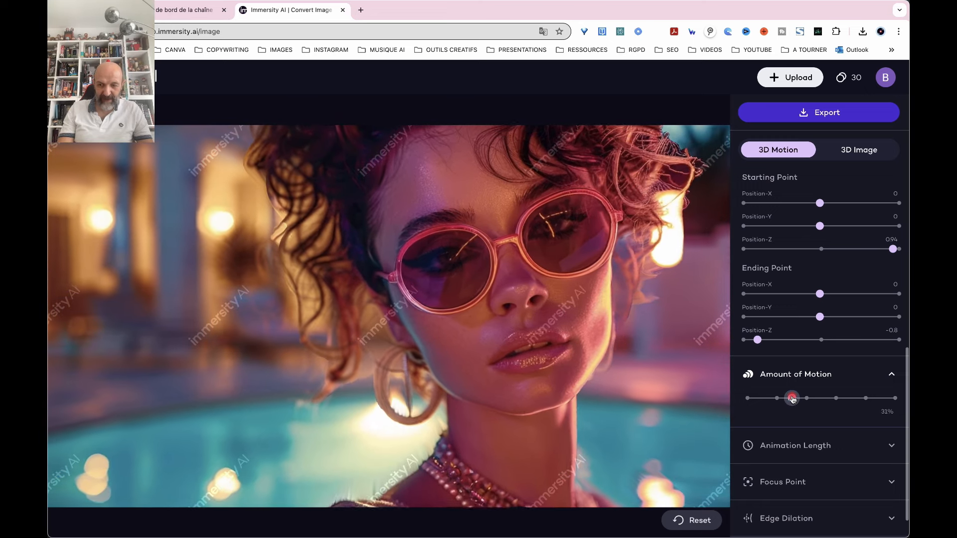
pyautogui.click(891, 445)
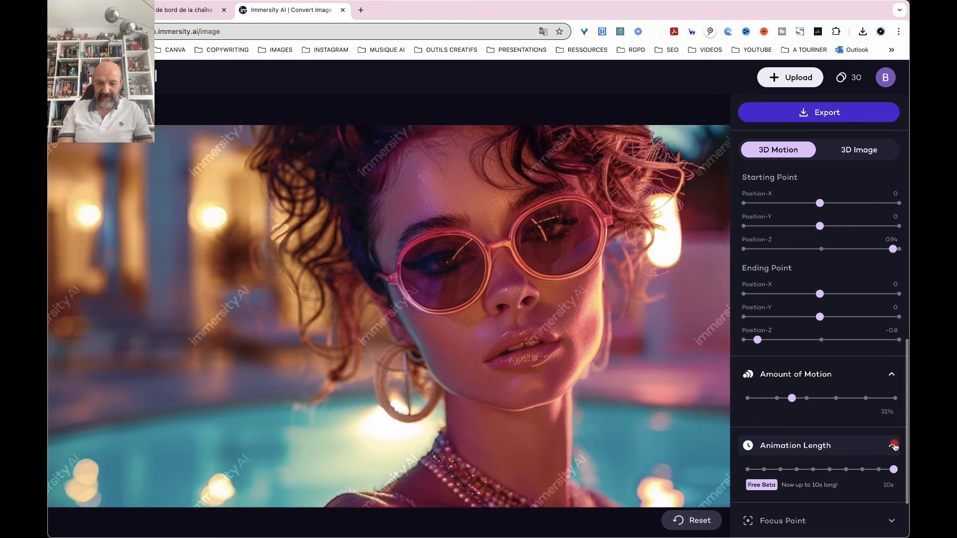
pyautogui.moveTo(894, 470); pyautogui.dragTo(810, 470)
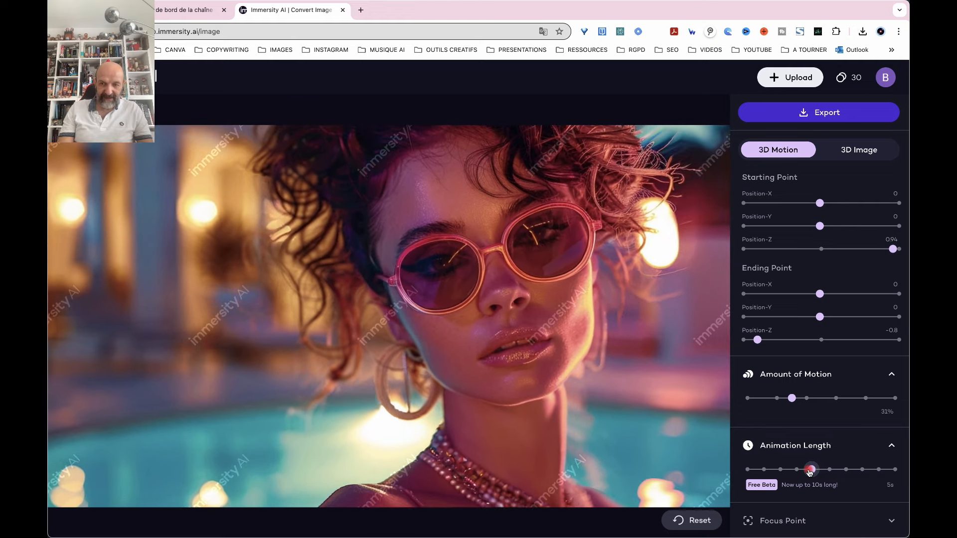
# - Place the focus point on the woman's cheek, and move it to her forehead
pyautogui.scroll(-3, 808, 468)
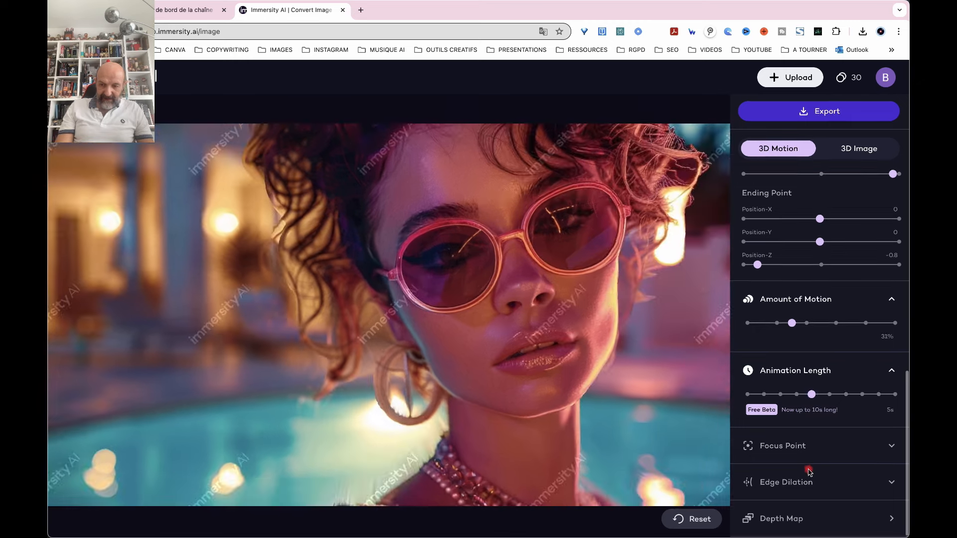
pyautogui.click(876, 451)
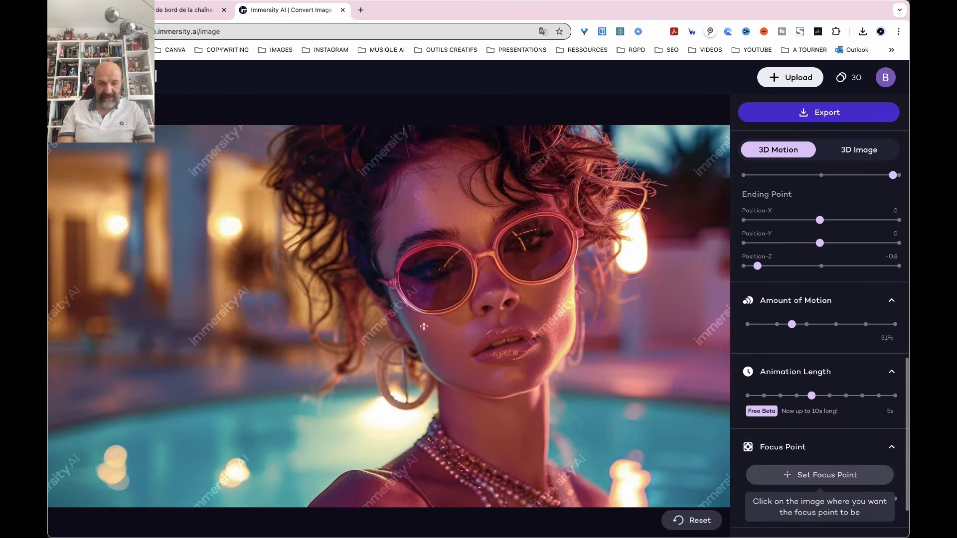
pyautogui.click(423, 326)
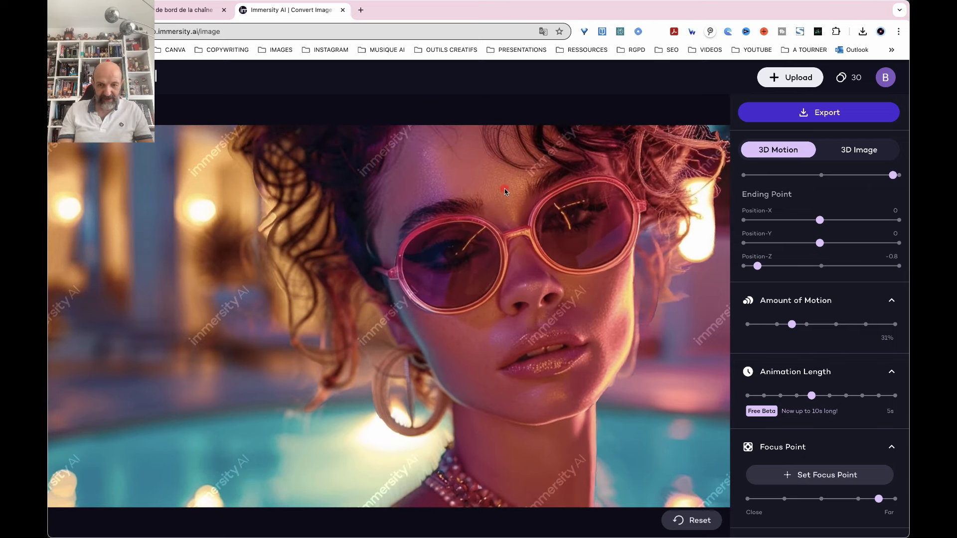
pyautogui.click(820, 480)
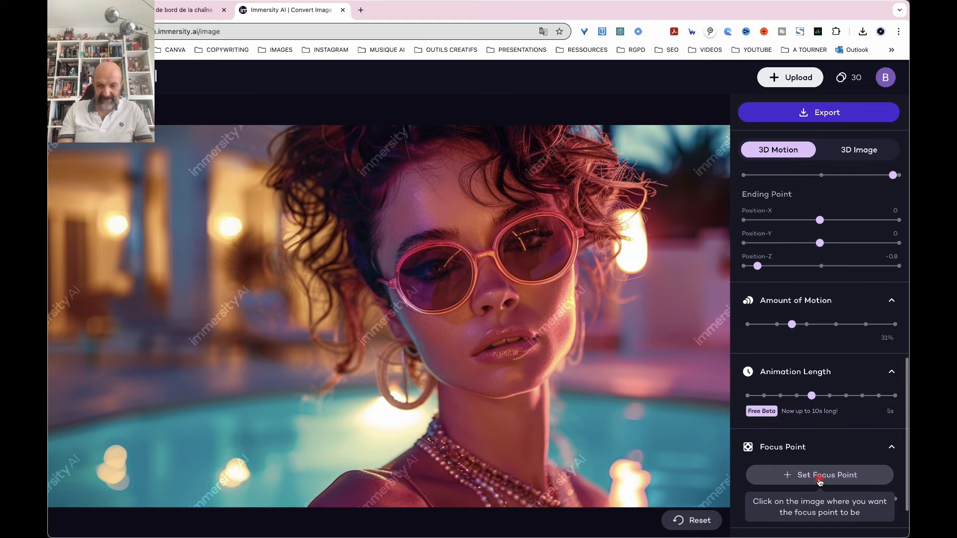
pyautogui.click(460, 189)
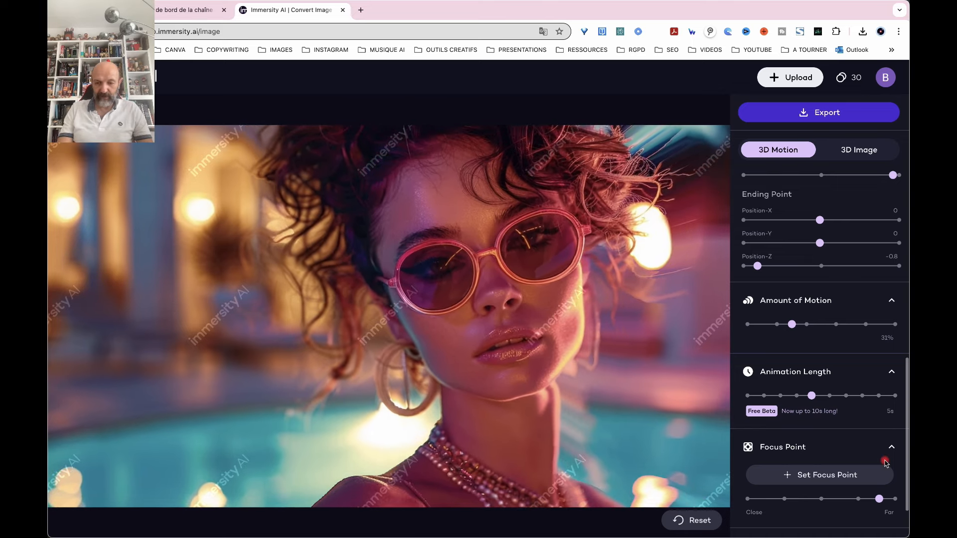
# - Raise the portrait's Edge Dilation to 100% and collapse its settings
pyautogui.scroll(-2, 885, 462)
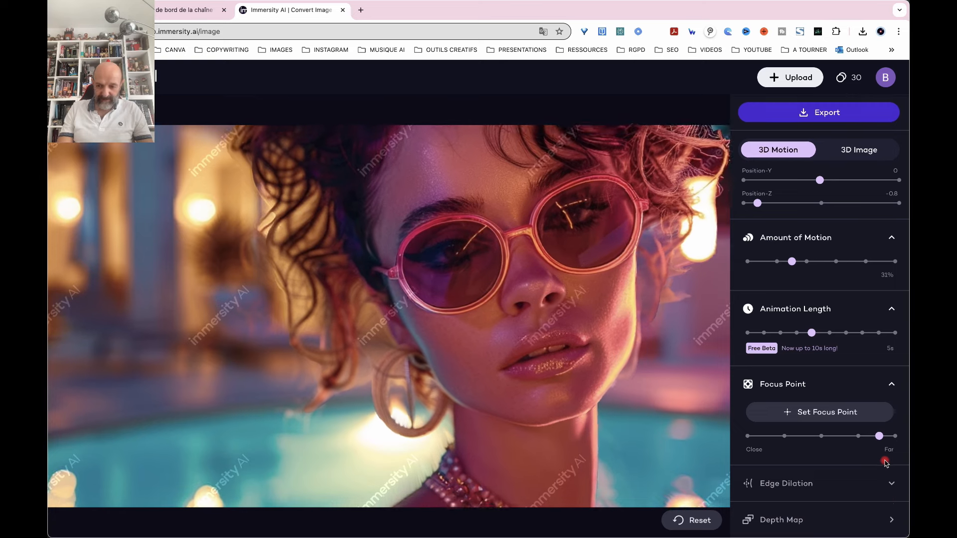
pyautogui.click(885, 463)
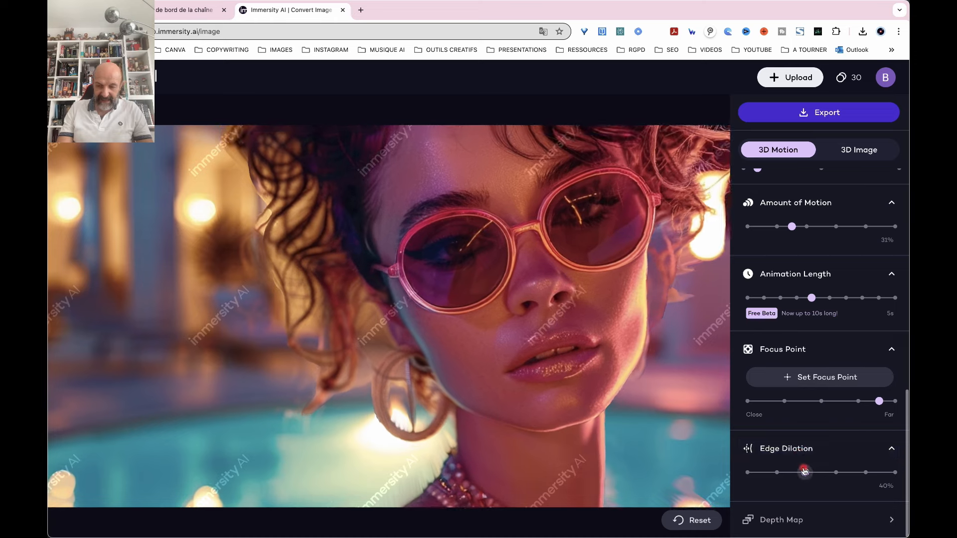
pyautogui.moveTo(805, 472); pyautogui.dragTo(902, 477)
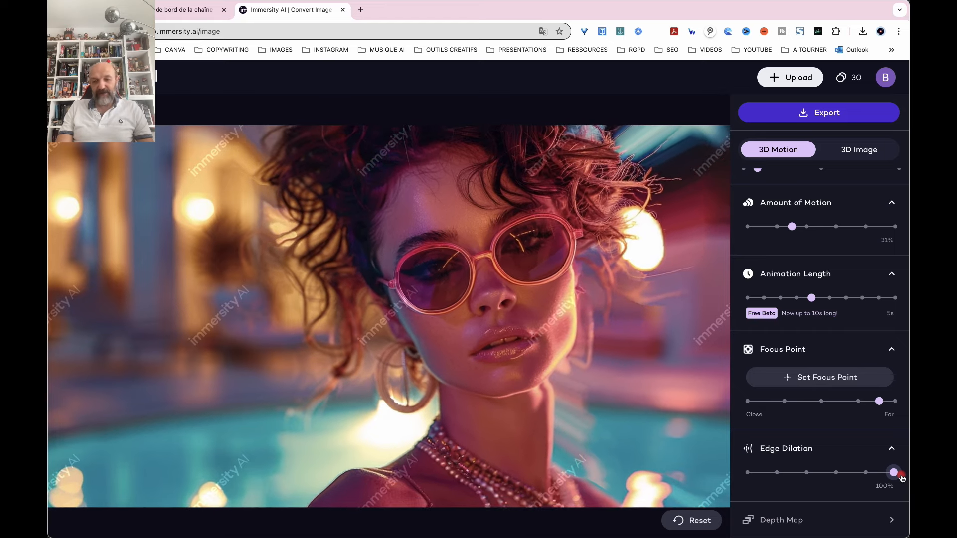
pyautogui.scroll(-1, 841, 434)
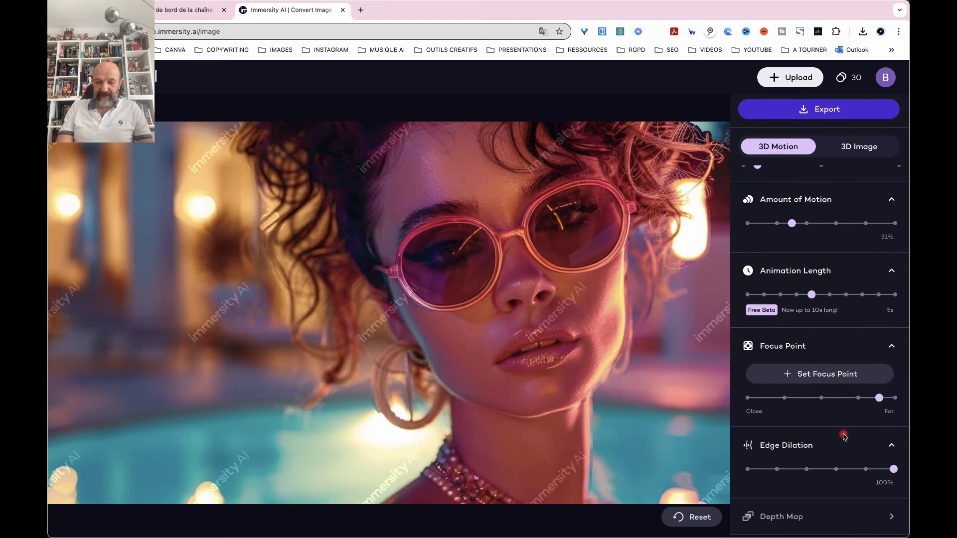
pyautogui.click(891, 446)
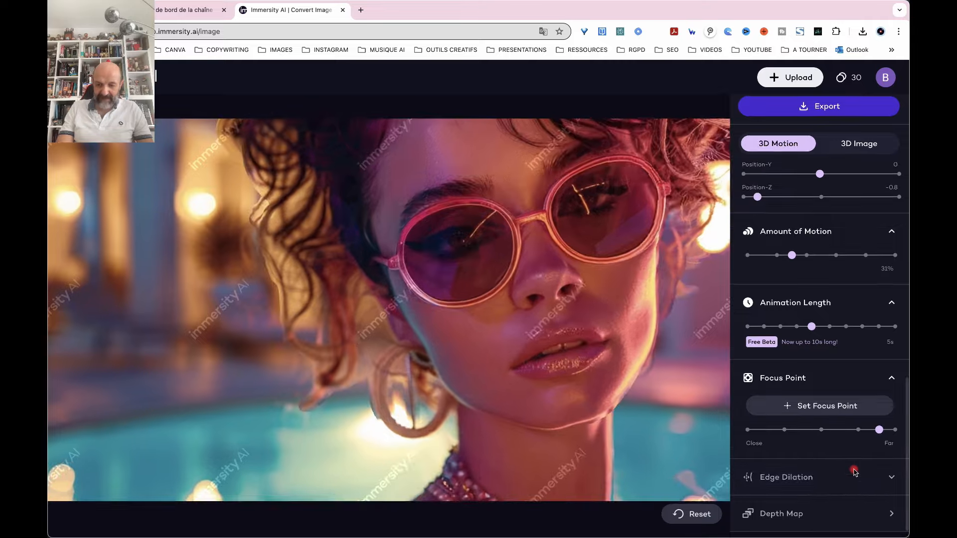
# - Darken the outer hair on both sides of the portrait's depth map with a brush depth near Far (black), and save the map
pyautogui.scroll(1, 854, 471)
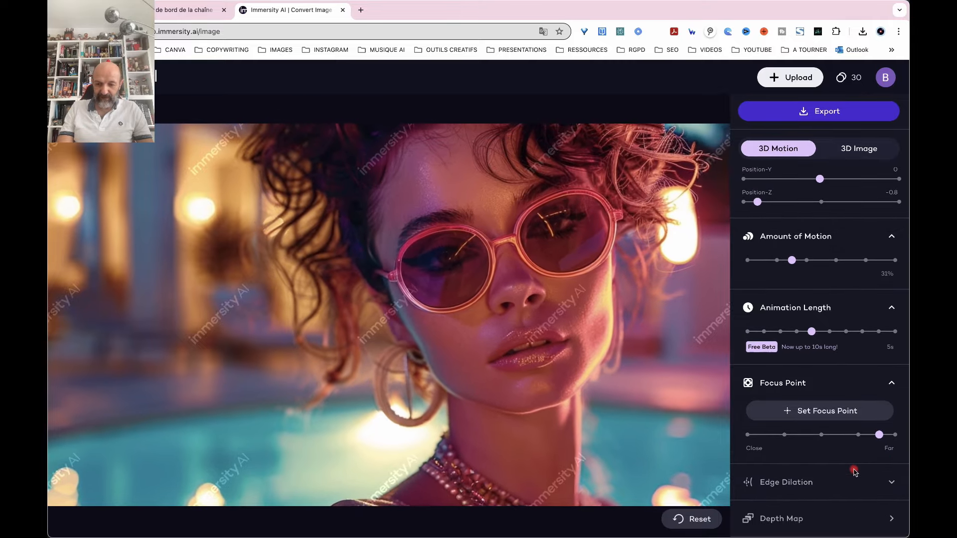
pyautogui.click(888, 518)
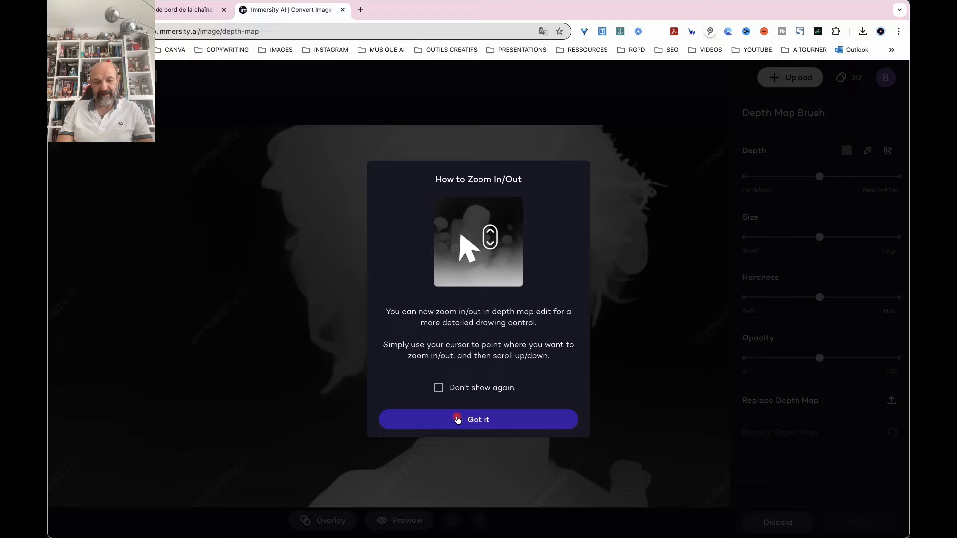
pyautogui.click(456, 418)
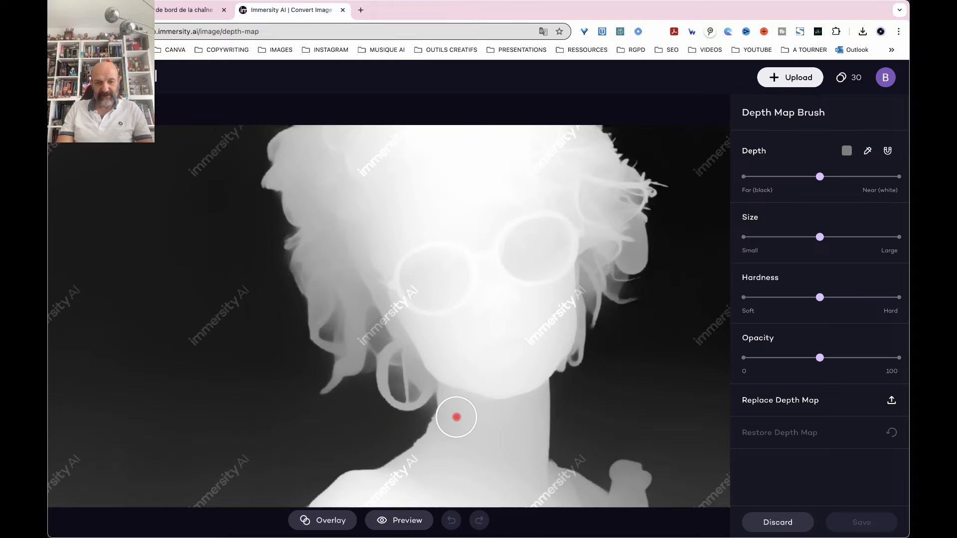
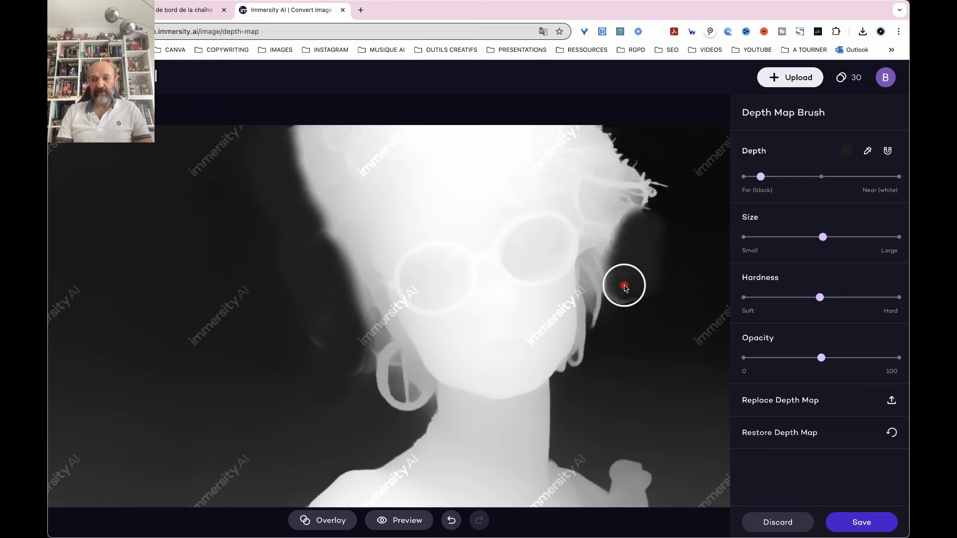
pyautogui.click(861, 521)
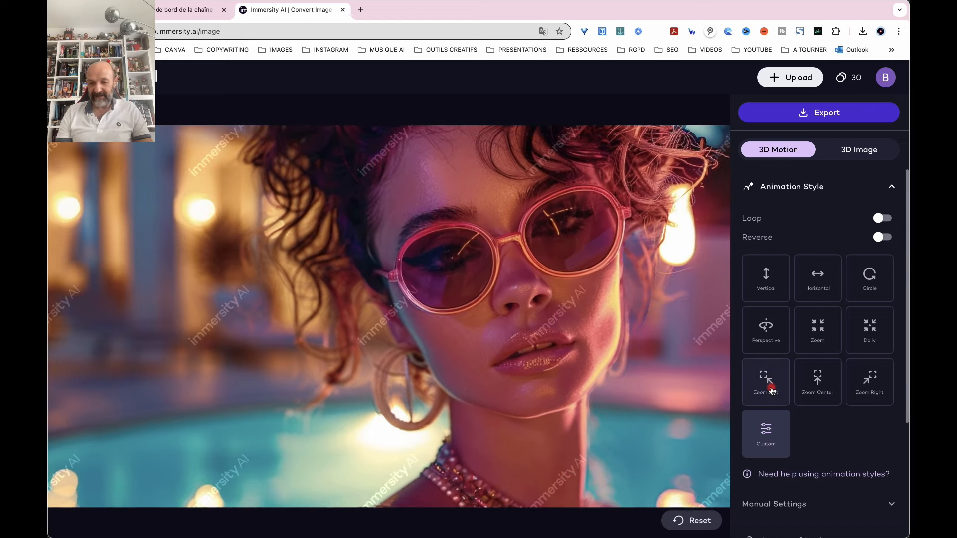
# - Reopen the depth map and paint the hair areas on both sides of the head light grey with a brush depth towards Near (white)
pyautogui.scroll(-3, 769, 381)
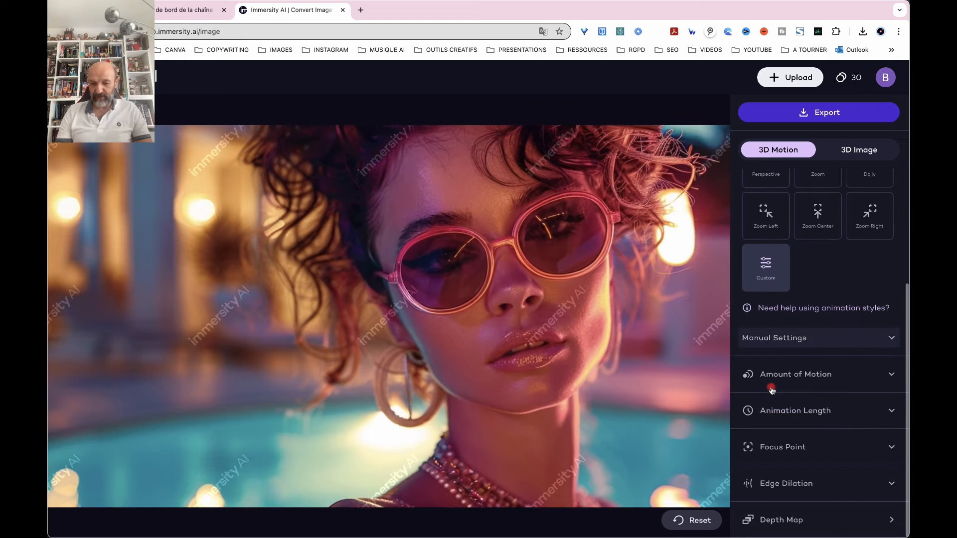
pyautogui.click(815, 514)
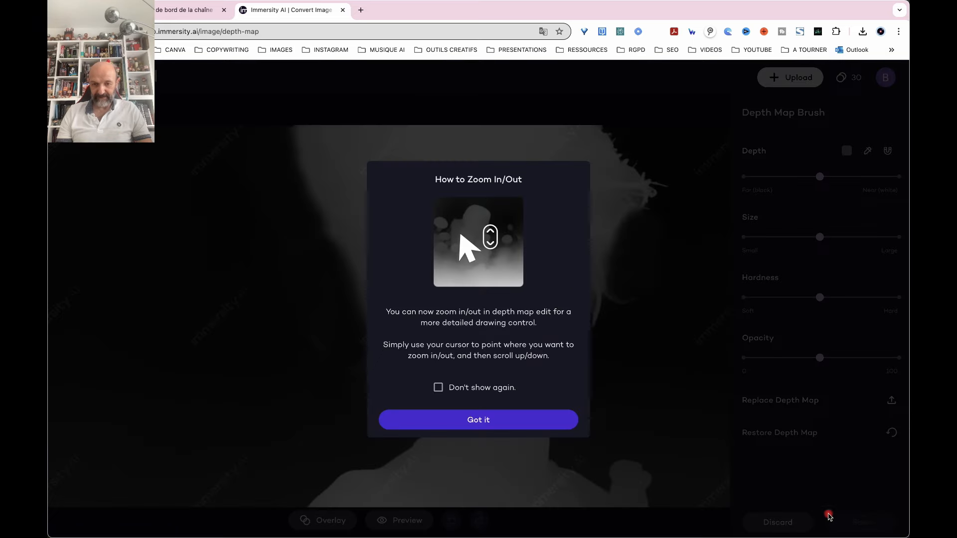
pyautogui.click(537, 418)
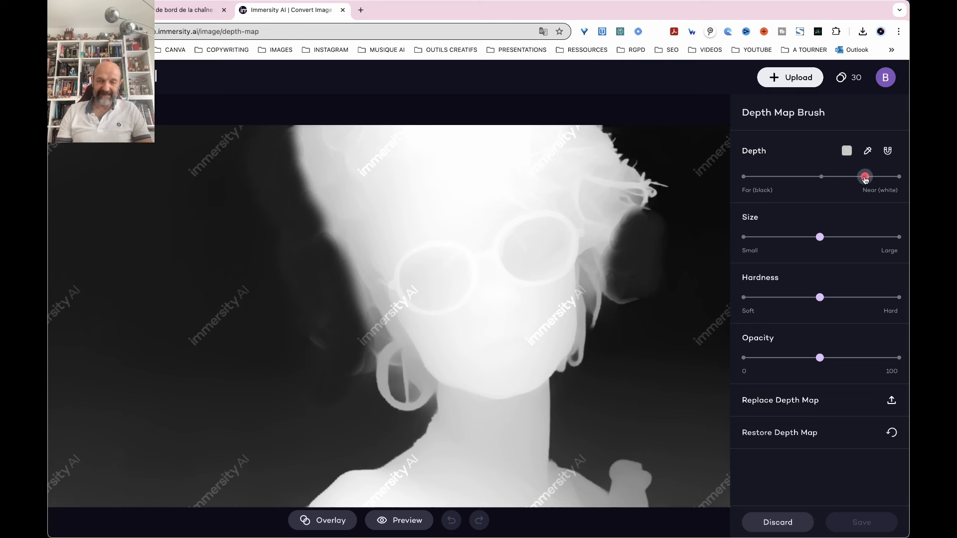
pyautogui.moveTo(327, 234)
pyautogui.mouseDown()
pyautogui.moveTo(304, 184)
pyautogui.moveTo(288, 241)
pyautogui.moveTo(362, 294)
pyautogui.mouseUp()
pyautogui.moveTo(298, 186)
pyautogui.mouseDown()
pyautogui.moveTo(290, 143)
pyautogui.moveTo(339, 233)
pyautogui.moveTo(337, 313)
pyautogui.moveTo(364, 317)
pyautogui.moveTo(389, 353)
pyautogui.moveTo(357, 270)
pyautogui.mouseUp()
pyautogui.moveTo(643, 187); pyautogui.dragTo(628, 198)
pyautogui.moveTo(603, 231)
pyautogui.mouseDown()
pyautogui.moveTo(650, 178)
pyautogui.moveTo(609, 165)
pyautogui.moveTo(650, 183)
pyautogui.moveTo(590, 256)
pyautogui.moveTo(614, 300)
pyautogui.moveTo(585, 297)
pyautogui.mouseUp()
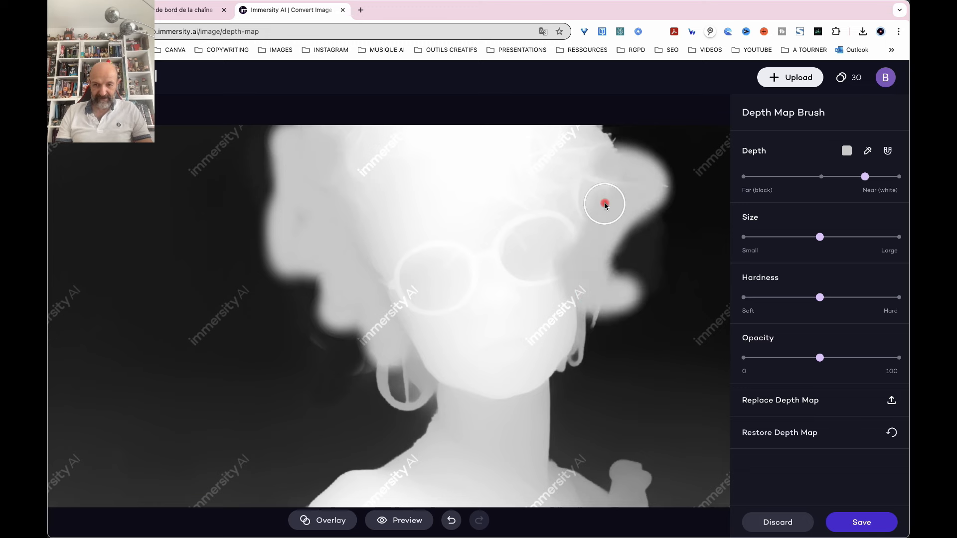
pyautogui.moveTo(671, 133)
pyautogui.mouseDown()
pyautogui.moveTo(689, 161)
pyautogui.moveTo(600, 216)
pyautogui.mouseUp()
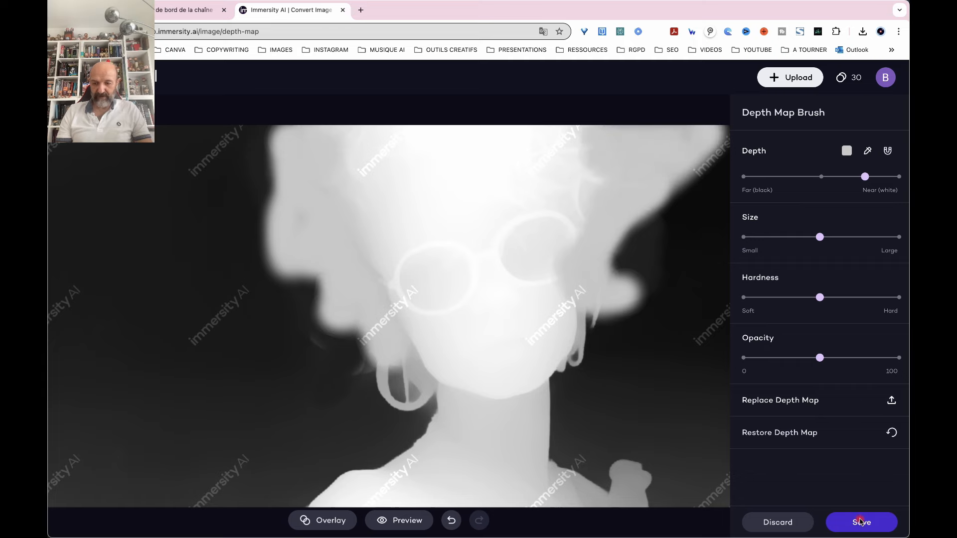
# - Save the repainted depth map of the portrait
pyautogui.click(861, 518)
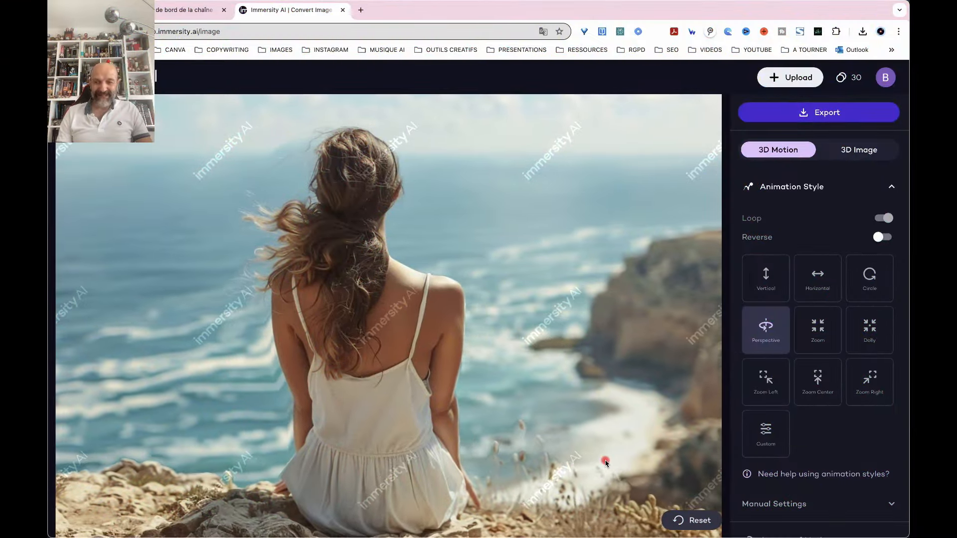
# - Try the Zoom animation style without Loop on the picture of the woman by the sea, and switch to Dolly
pyautogui.click(818, 339)
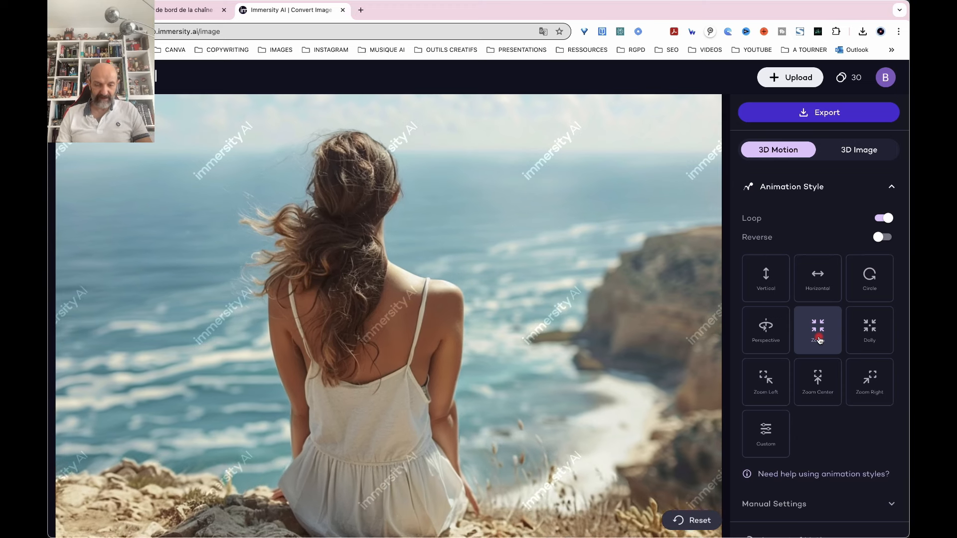
pyautogui.click(882, 216)
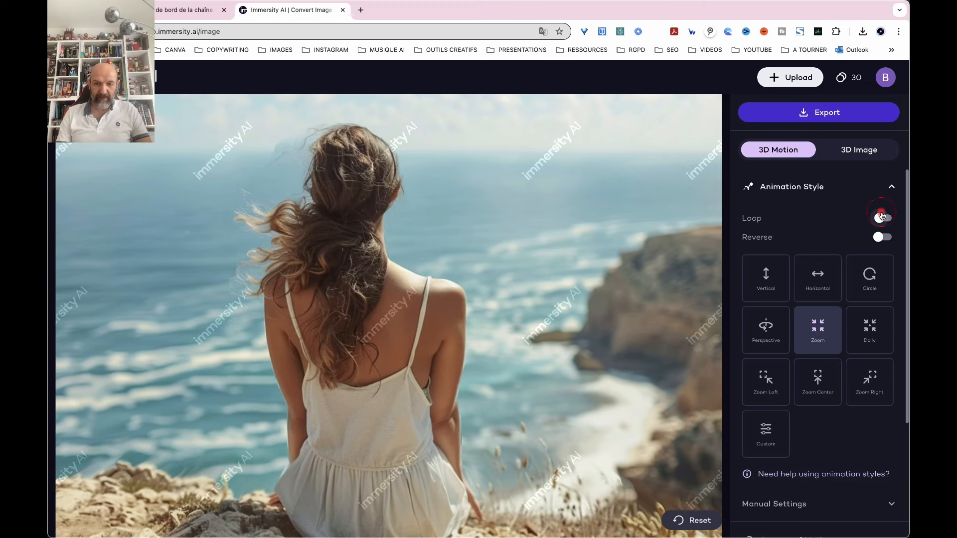
pyautogui.click(874, 335)
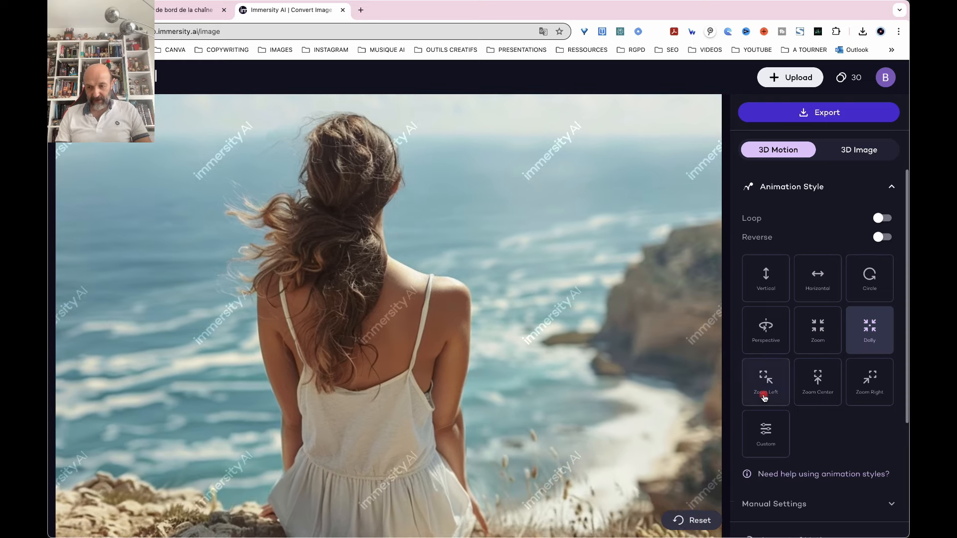
# - Paint the plants beside the woman dark grey in the depth map, using a slightly darker brush depth and reduced opacity, and save the map
pyautogui.scroll(-3, 765, 397)
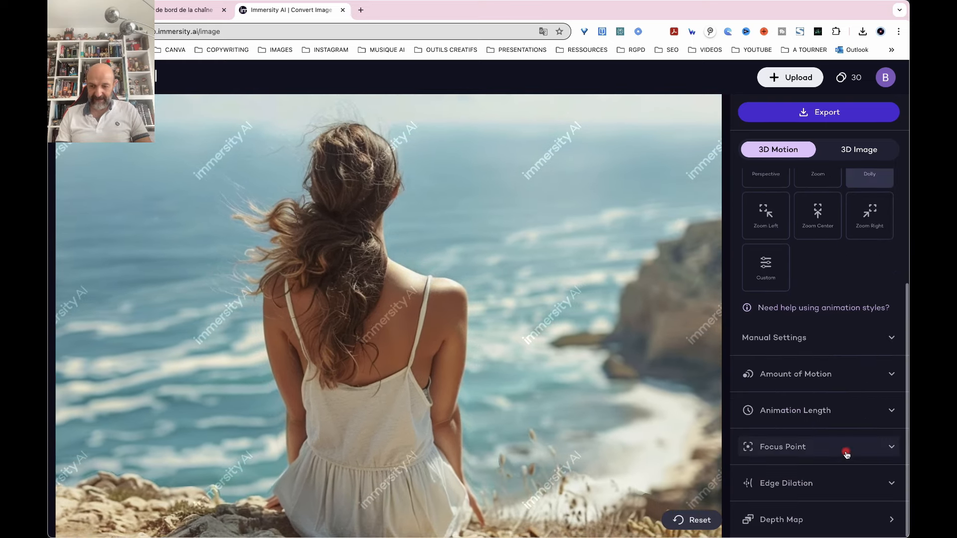
pyautogui.click(864, 513)
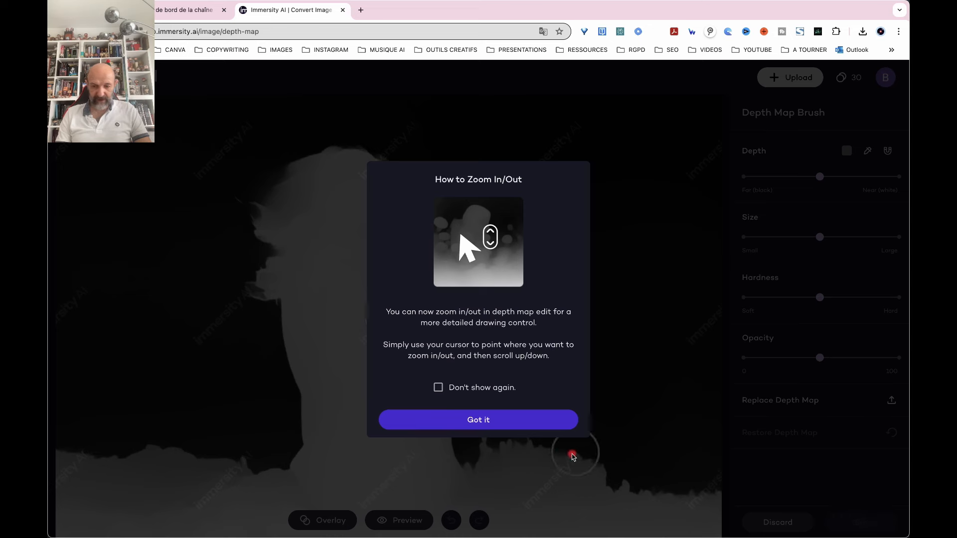
pyautogui.click(528, 422)
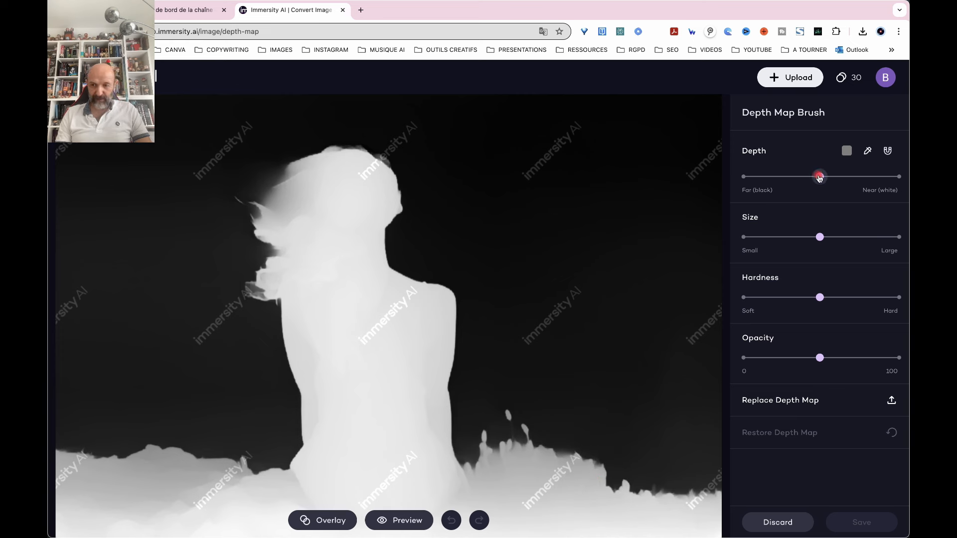
pyautogui.moveTo(817, 177); pyautogui.dragTo(805, 179)
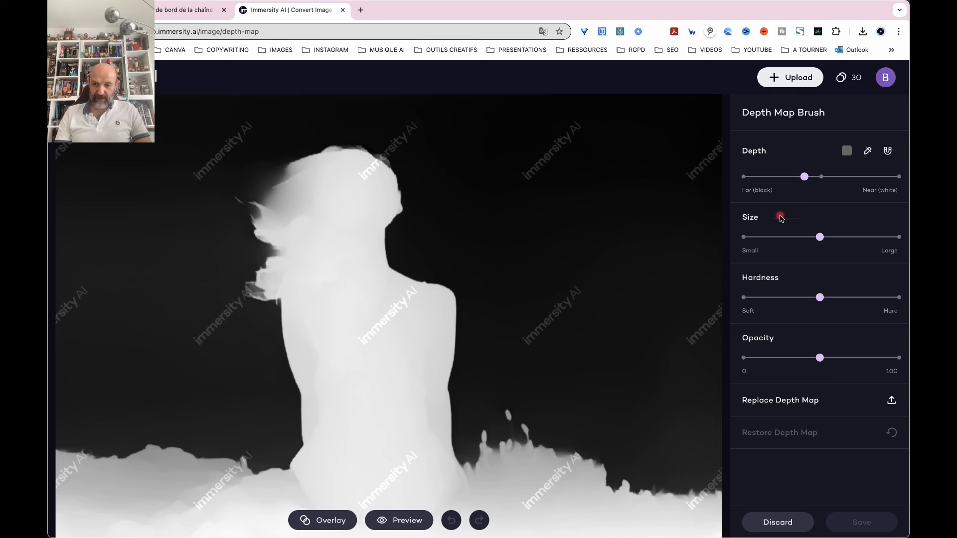
pyautogui.moveTo(811, 361); pyautogui.dragTo(772, 366)
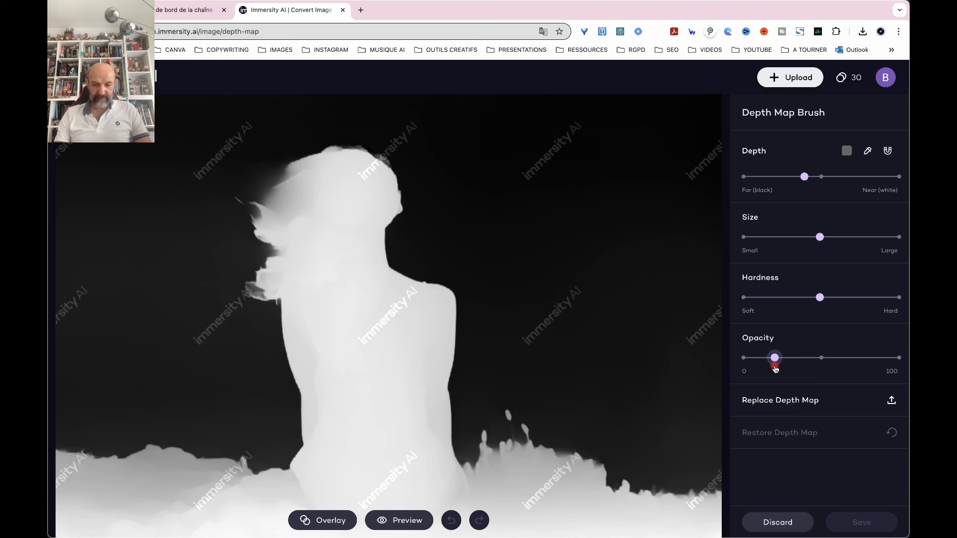
pyautogui.moveTo(613, 452)
pyautogui.mouseDown()
pyautogui.moveTo(594, 455)
pyautogui.moveTo(613, 480)
pyautogui.moveTo(608, 470)
pyautogui.moveTo(617, 472)
pyautogui.moveTo(605, 476)
pyautogui.moveTo(568, 450)
pyautogui.moveTo(632, 473)
pyautogui.moveTo(623, 483)
pyautogui.moveTo(674, 491)
pyautogui.moveTo(645, 488)
pyautogui.mouseUp()
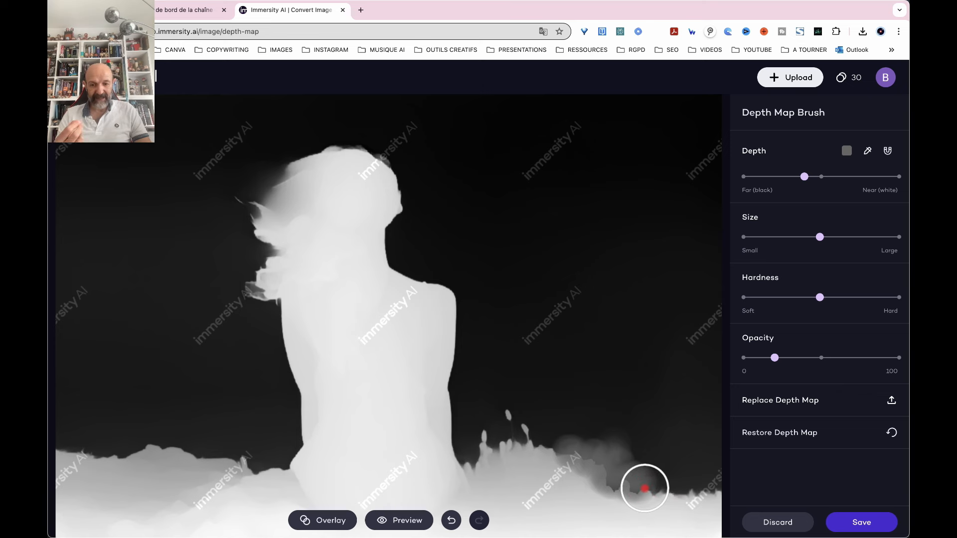
pyautogui.moveTo(530, 440)
pyautogui.mouseDown()
pyautogui.moveTo(487, 461)
pyautogui.moveTo(531, 440)
pyautogui.moveTo(507, 420)
pyautogui.moveTo(484, 447)
pyautogui.moveTo(486, 456)
pyautogui.moveTo(567, 454)
pyautogui.moveTo(483, 452)
pyautogui.mouseUp()
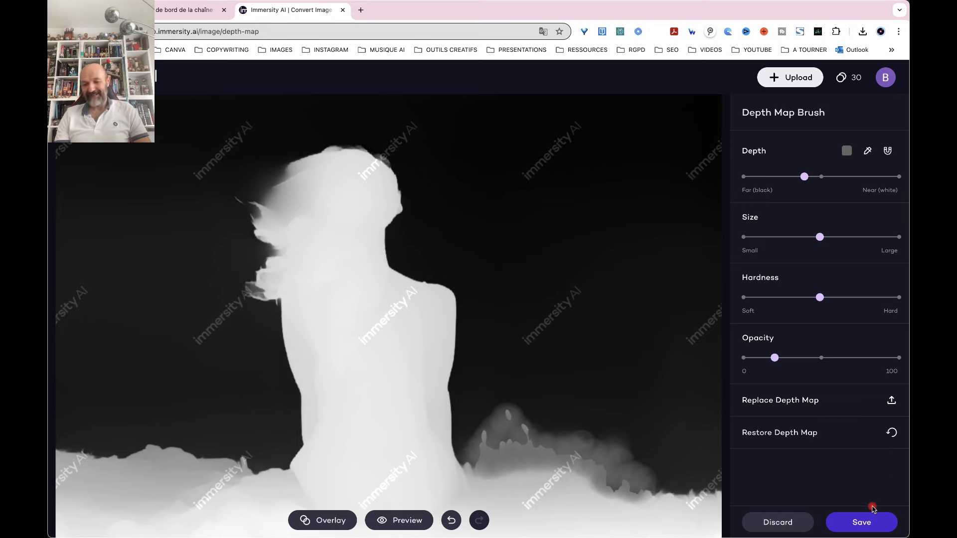
pyautogui.click(862, 521)
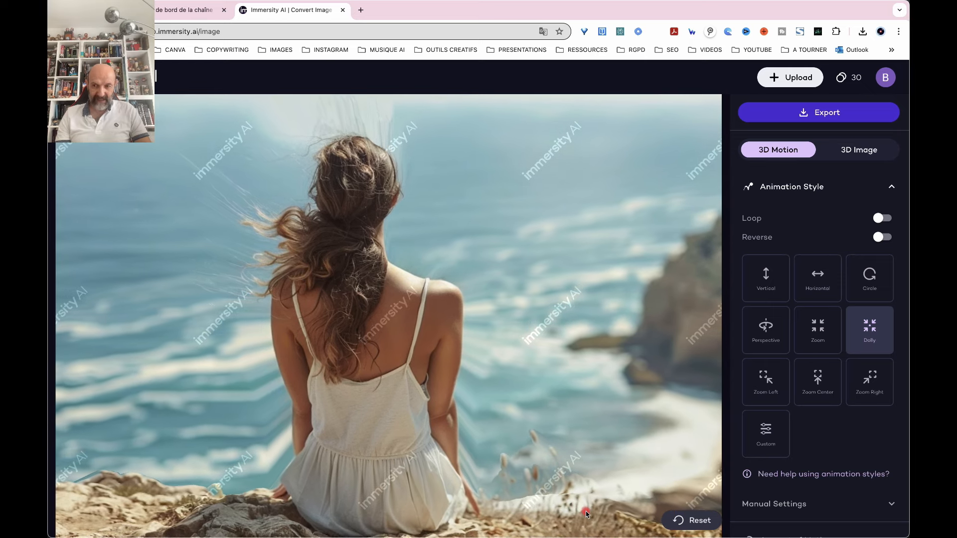
# - Vary the Edge Dilation between 15% and 70%, and leave it at 55%
pyautogui.scroll(-3, 804, 442)
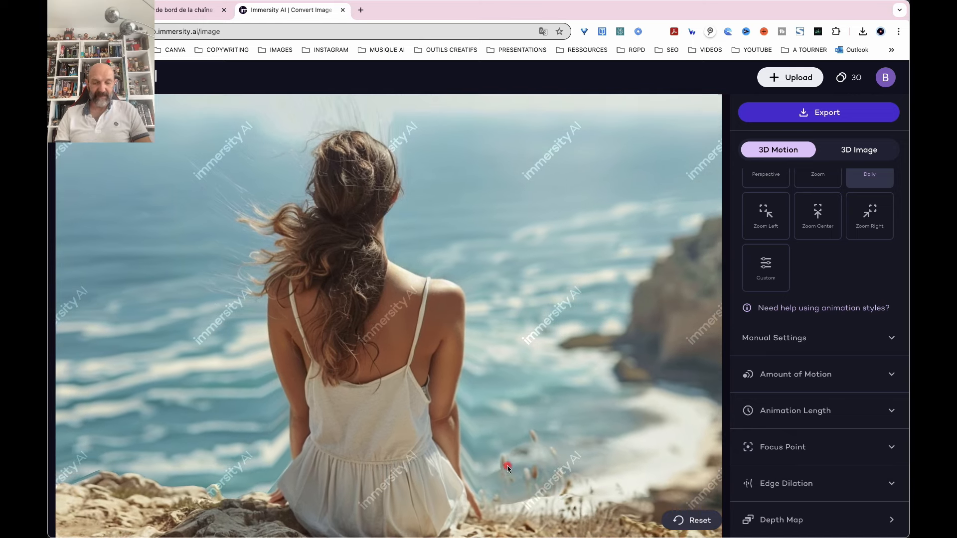
pyautogui.click(890, 484)
pyautogui.scroll(-2, 859, 447)
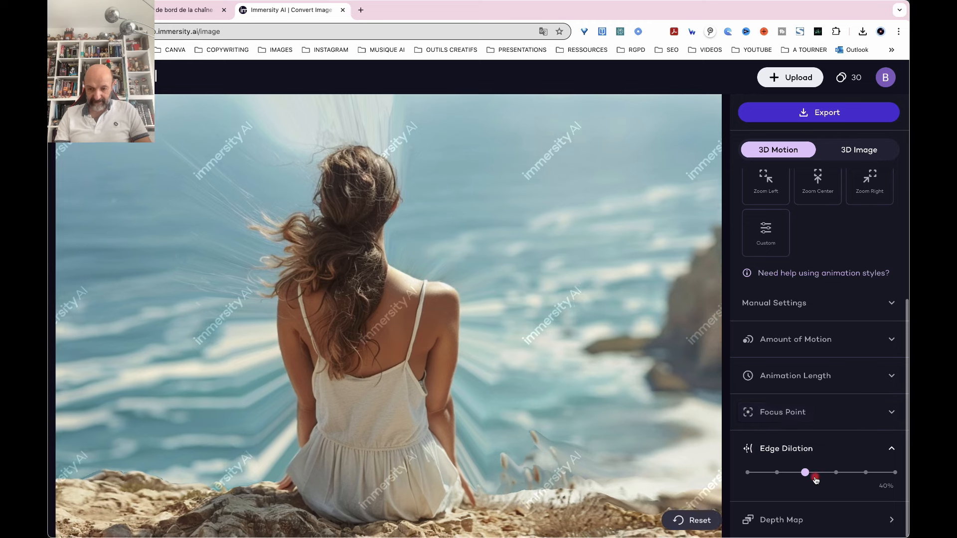
pyautogui.moveTo(807, 474); pyautogui.dragTo(850, 472)
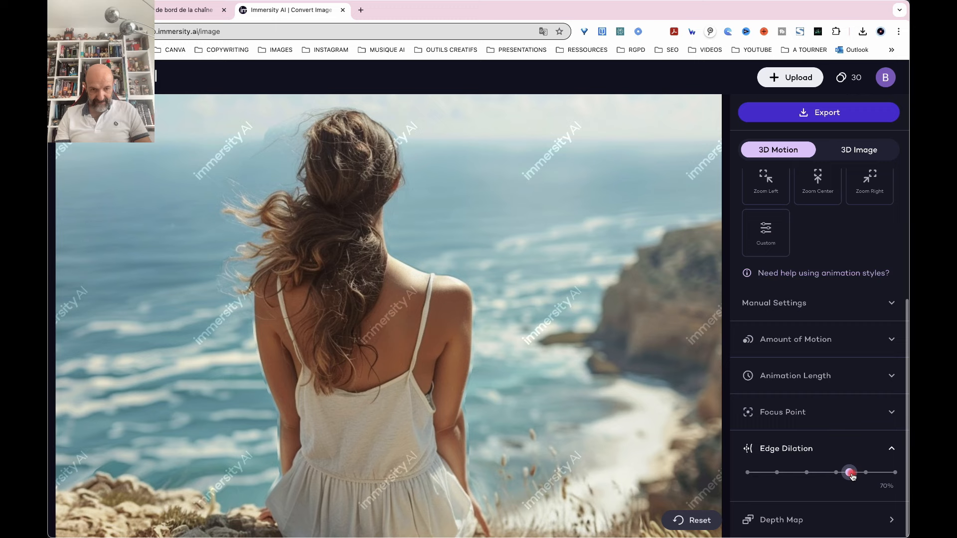
pyautogui.moveTo(849, 472); pyautogui.dragTo(758, 475)
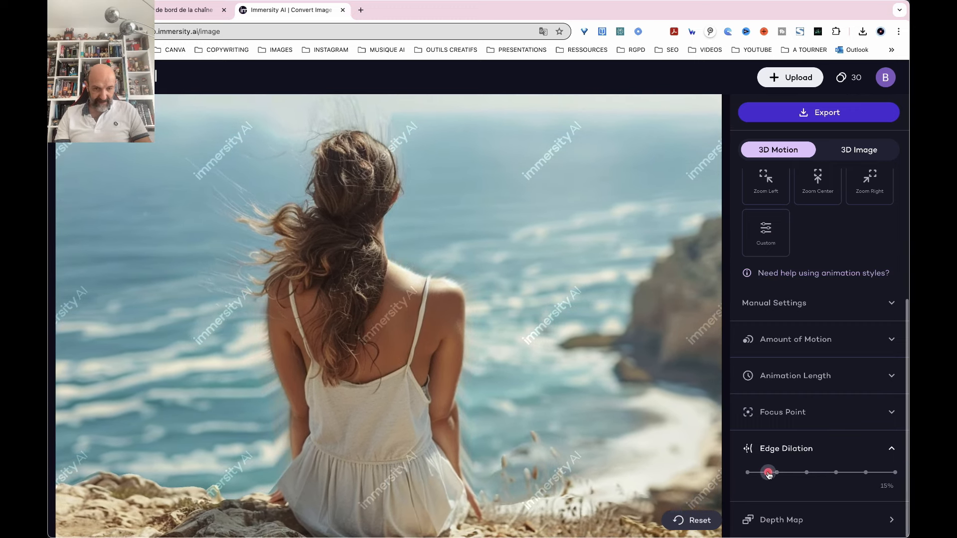
pyautogui.moveTo(785, 475); pyautogui.dragTo(796, 475)
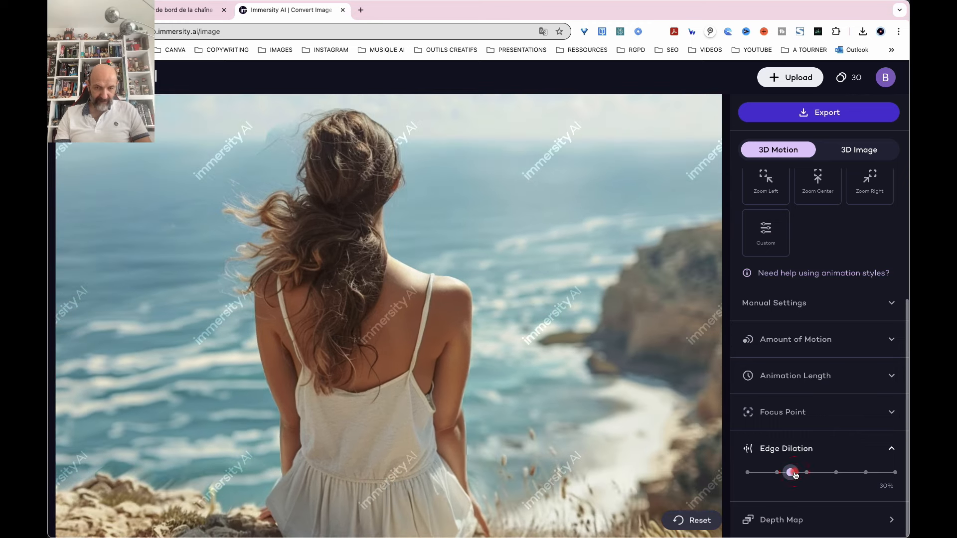
pyautogui.moveTo(795, 475); pyautogui.dragTo(811, 475)
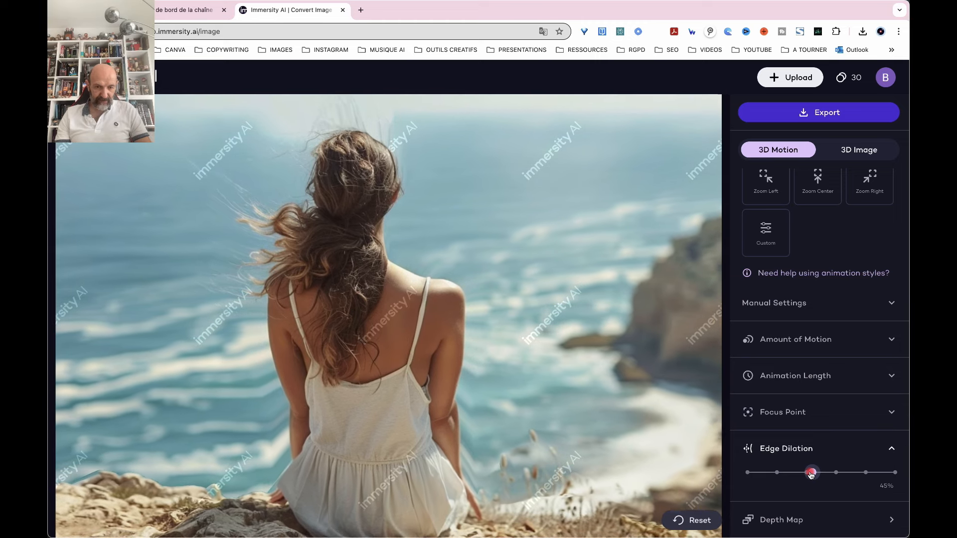
pyautogui.moveTo(811, 475); pyautogui.dragTo(829, 472)
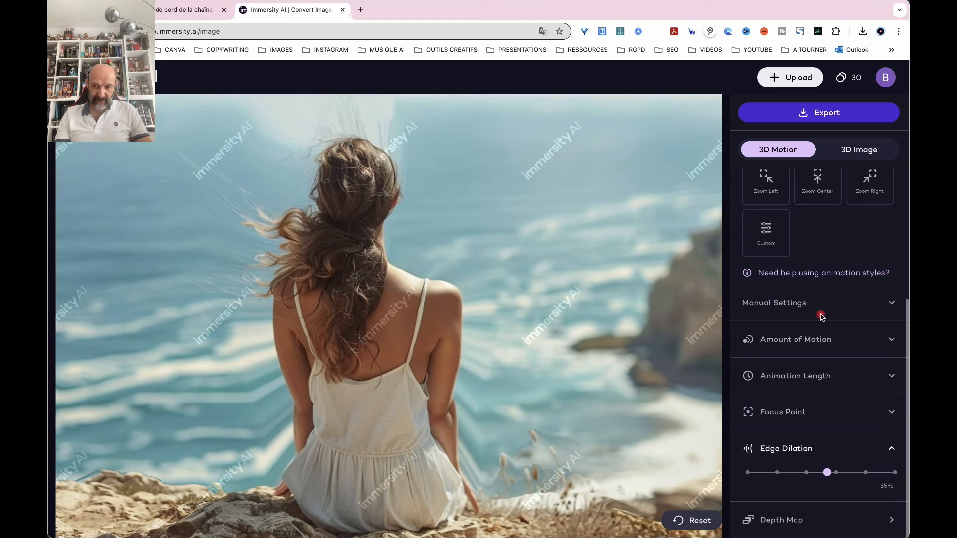
# - Change the animation style from Dolly to Zoom and turn off Loop
pyautogui.scroll(2, 821, 317)
pyautogui.click(818, 200)
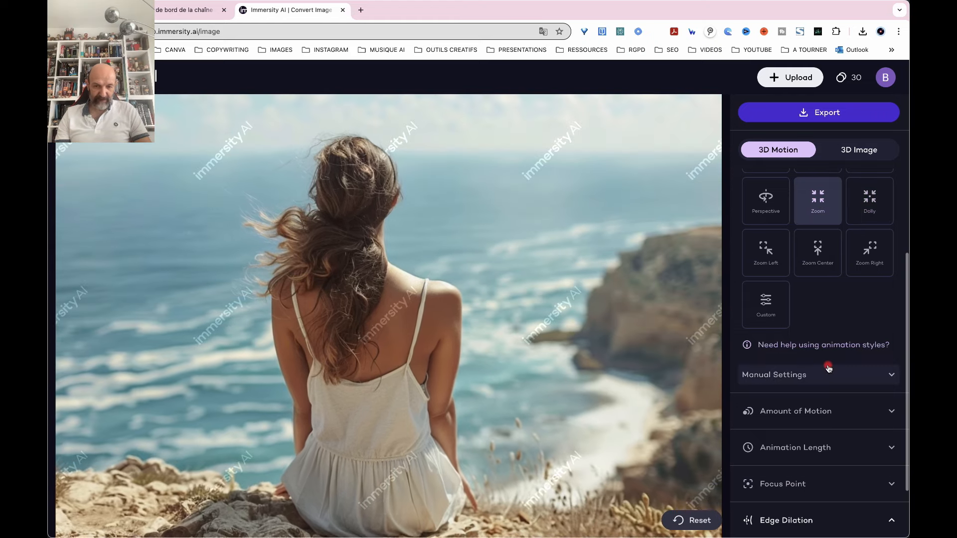
pyautogui.scroll(3, 828, 369)
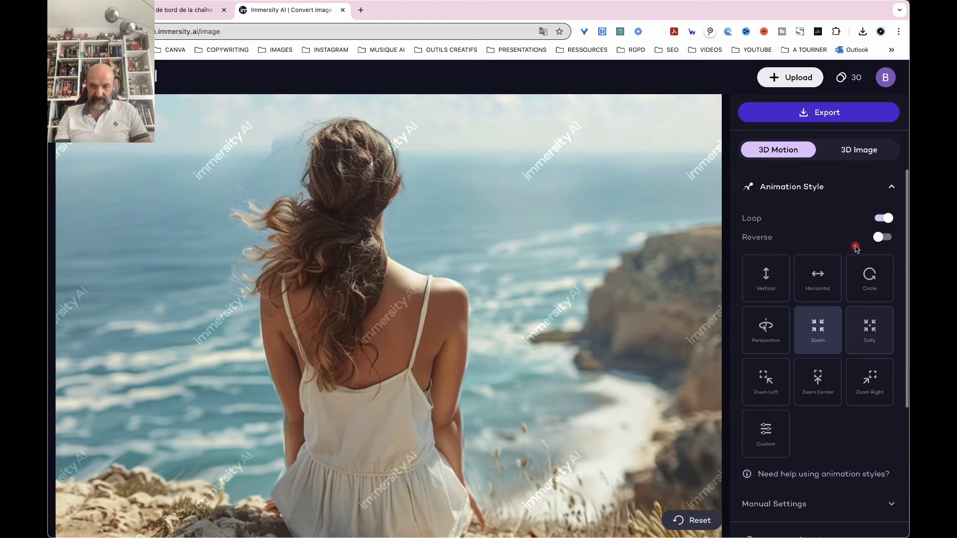
pyautogui.click(882, 218)
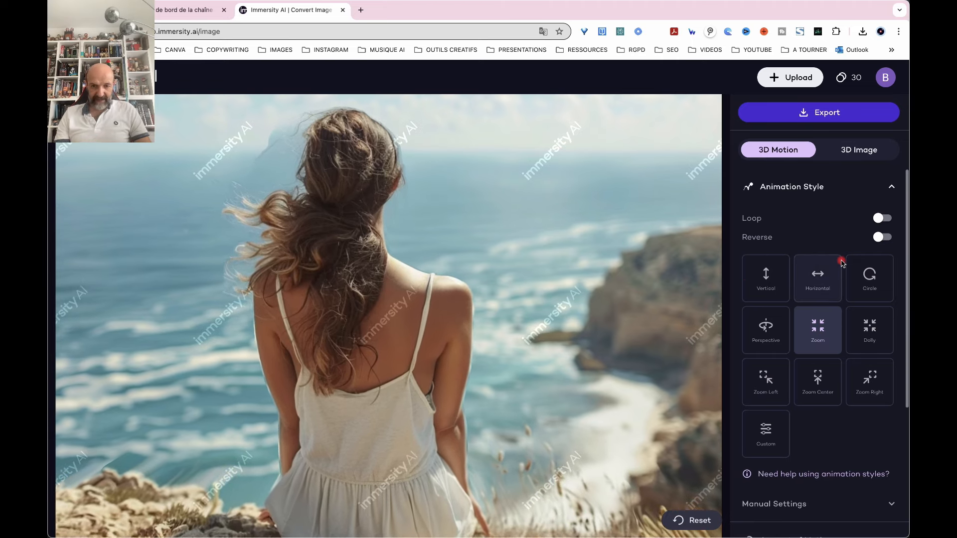
# - Raise the starting point's Position-Z to about 0.2 in the linear manual settings
pyautogui.scroll(-3, 849, 363)
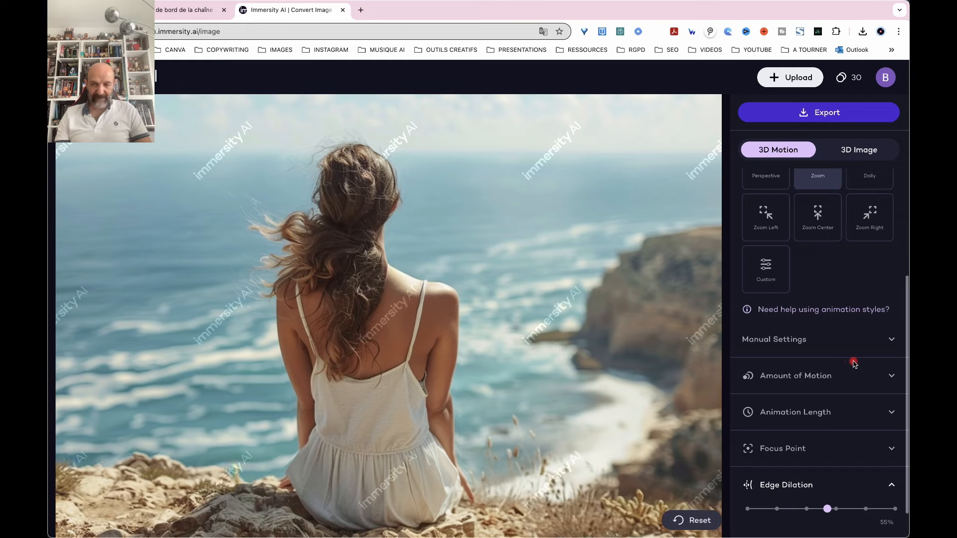
pyautogui.click(886, 339)
pyautogui.moveTo(792, 463); pyautogui.dragTo(837, 466)
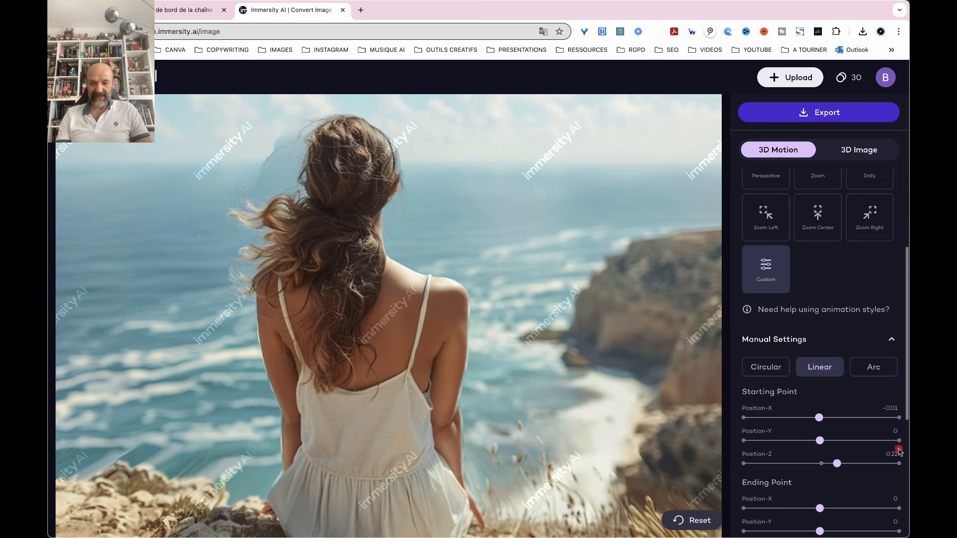
# - Switch to the Vertical animation style, check its start and end positions, and collapse the manual settings
pyautogui.scroll(3, 819, 353)
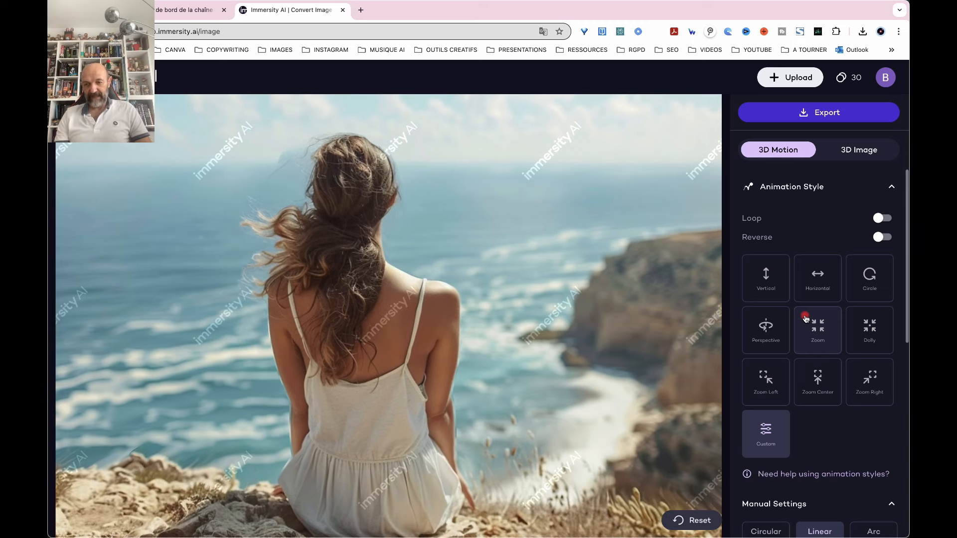
pyautogui.click(768, 283)
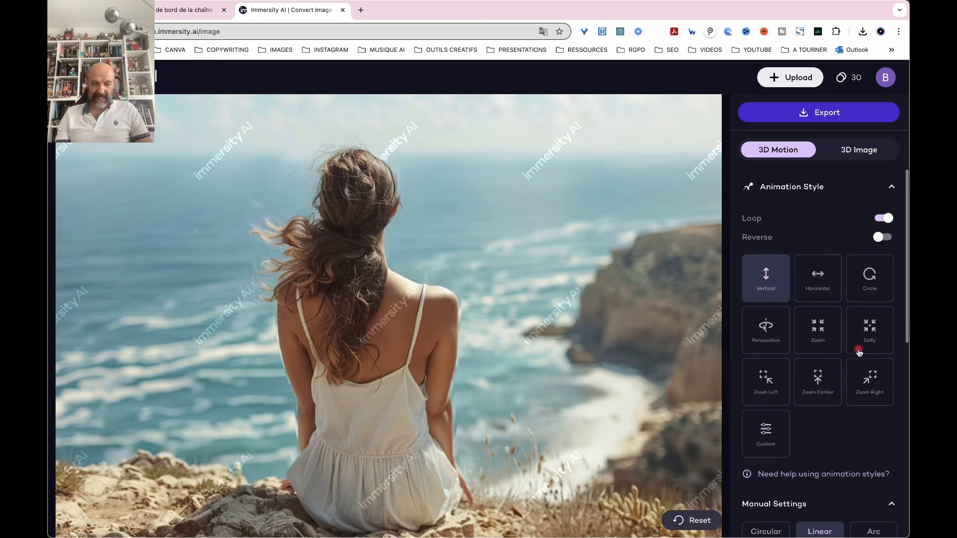
pyautogui.scroll(-8, 808, 401)
pyautogui.scroll(2, 807, 404)
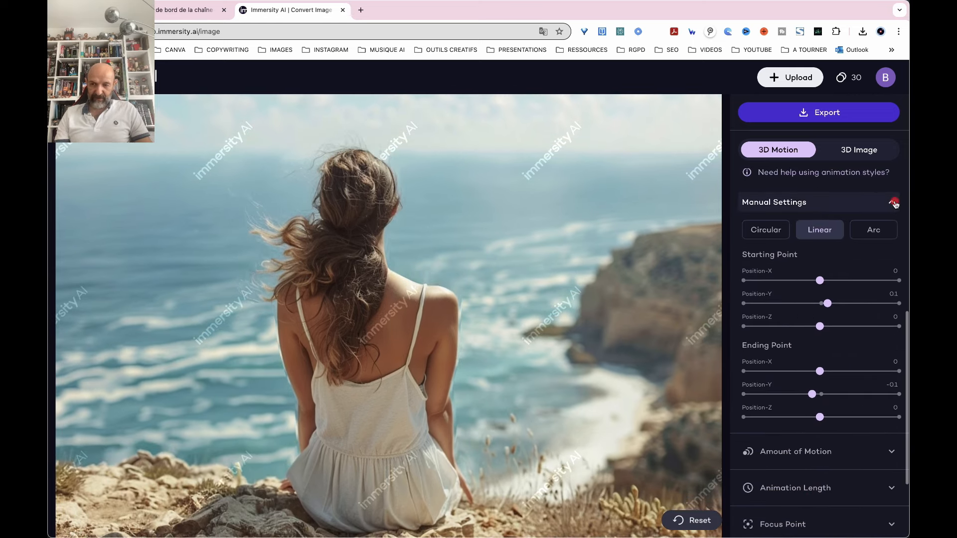
pyautogui.click(895, 203)
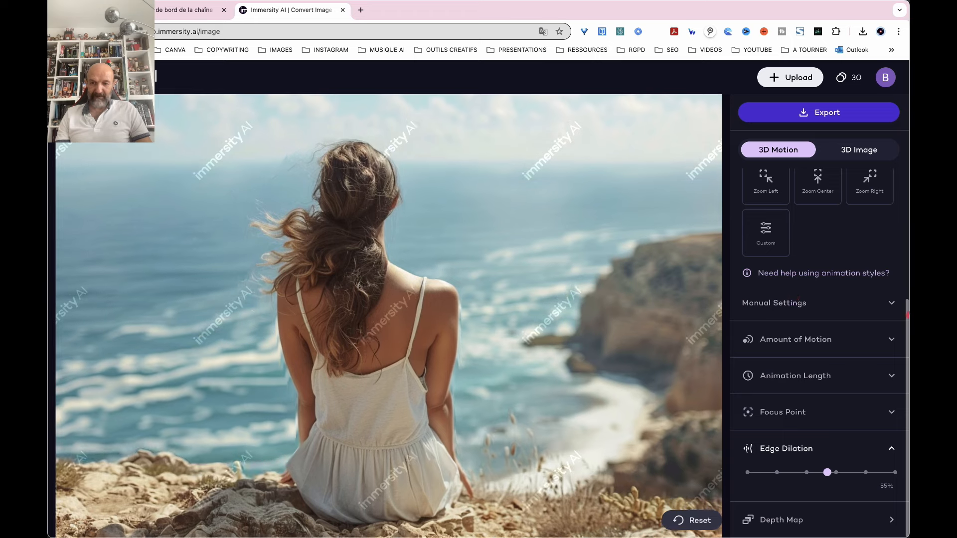
# - Set the Amount of Motion to 55% and the Animation Length to 1 s
pyautogui.click(890, 341)
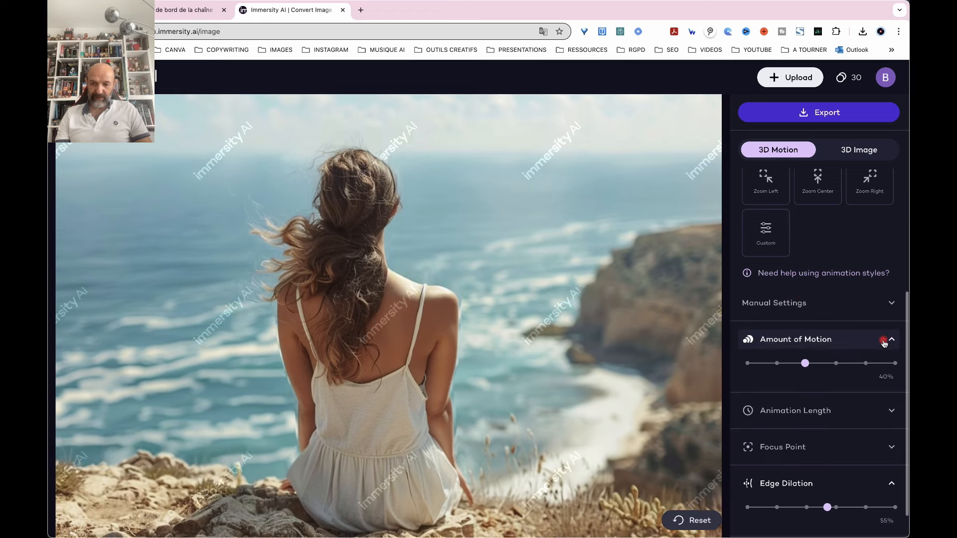
pyautogui.moveTo(807, 365); pyautogui.dragTo(828, 373)
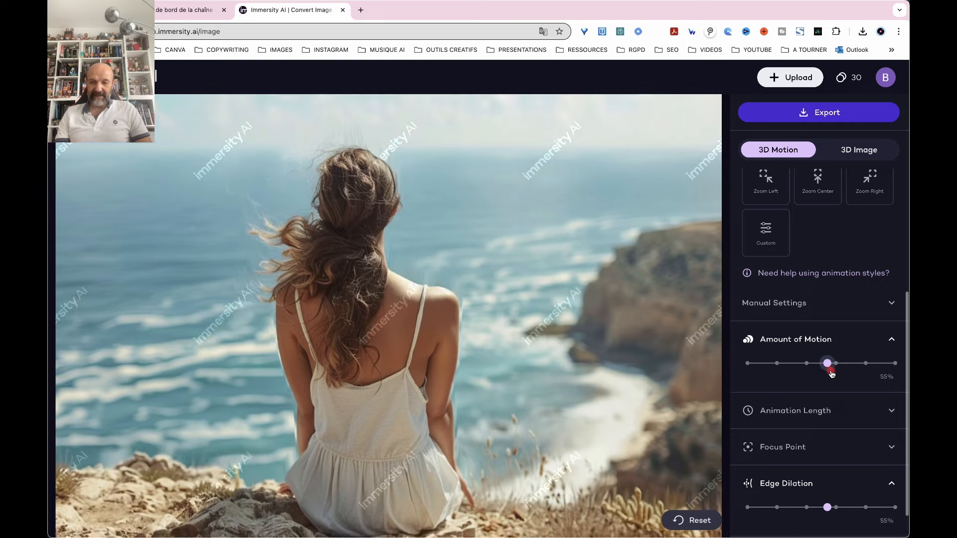
pyautogui.click(883, 411)
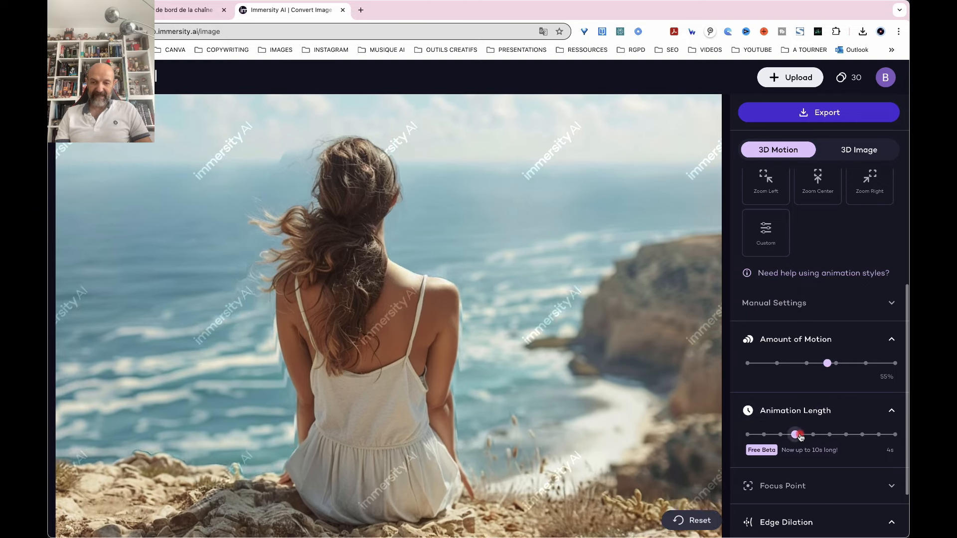
pyautogui.moveTo(794, 437); pyautogui.dragTo(743, 439)
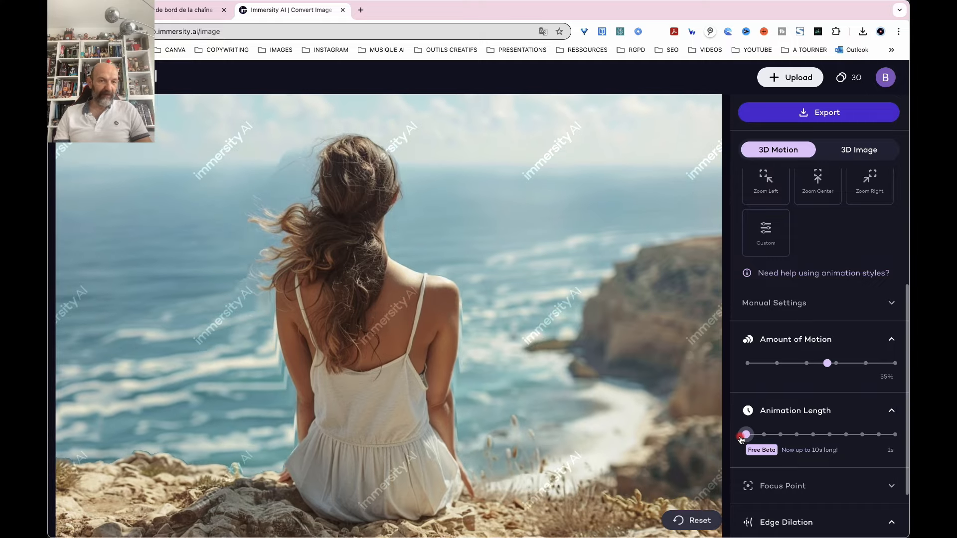
# - Expand the Focus Point settings and set the focus point on the woman's back
pyautogui.scroll(5, 833, 325)
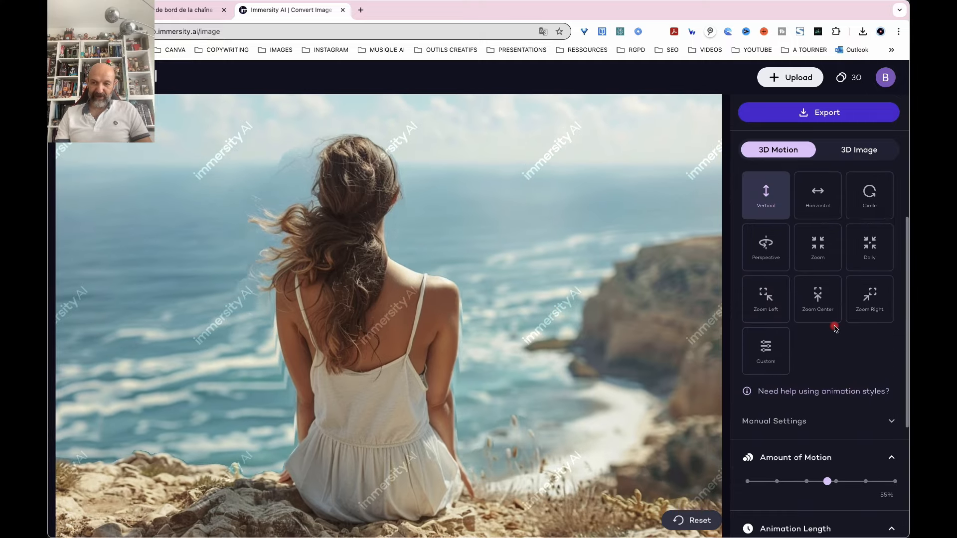
pyautogui.scroll(-3, 830, 375)
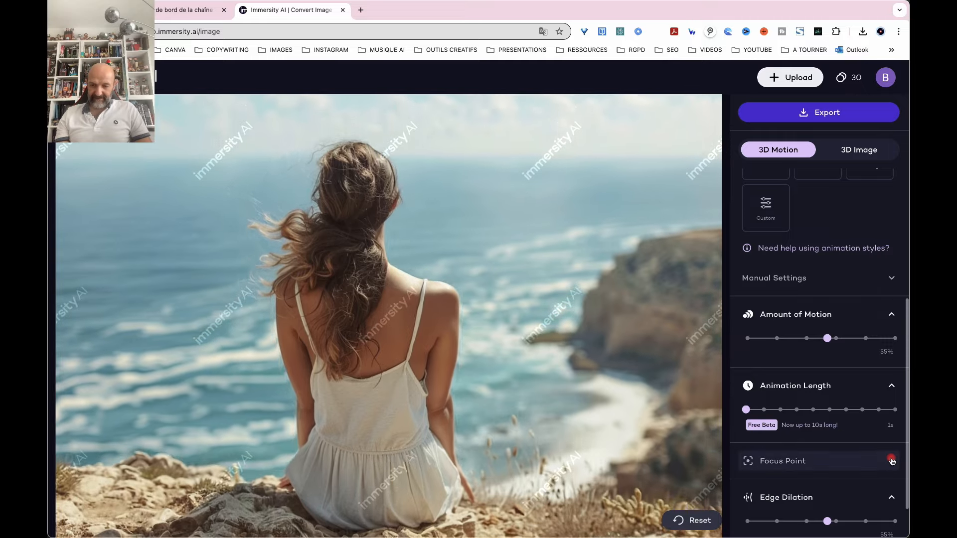
pyautogui.click(894, 462)
pyautogui.scroll(-3, 833, 379)
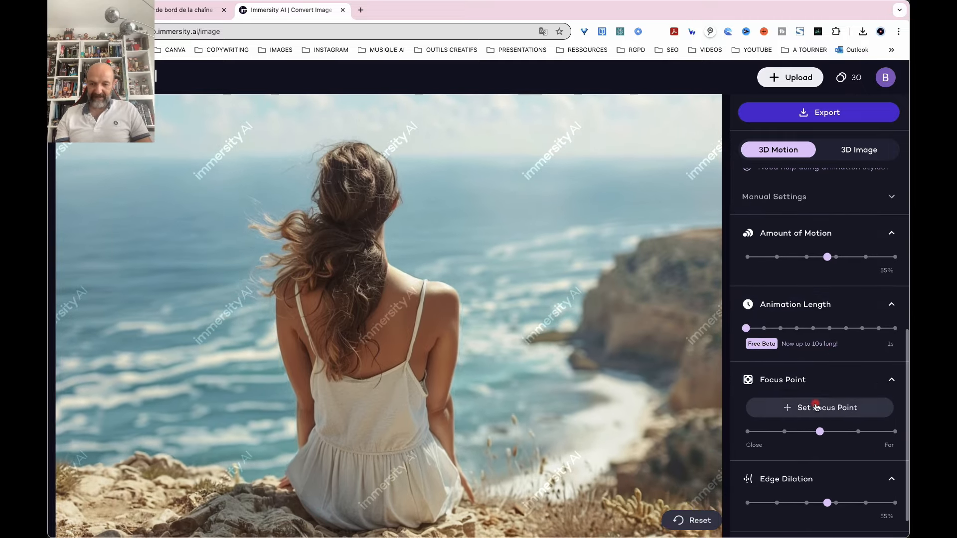
pyautogui.click(815, 407)
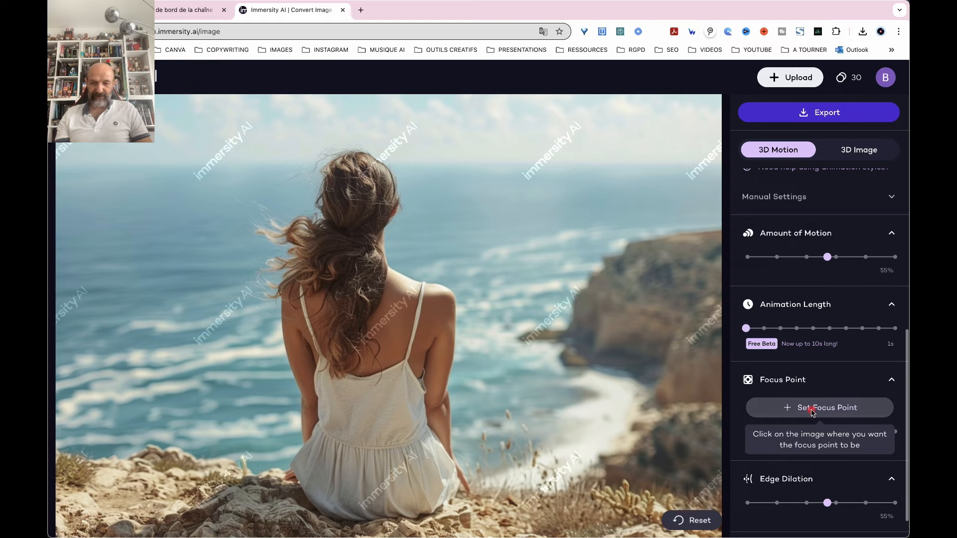
pyautogui.click(374, 328)
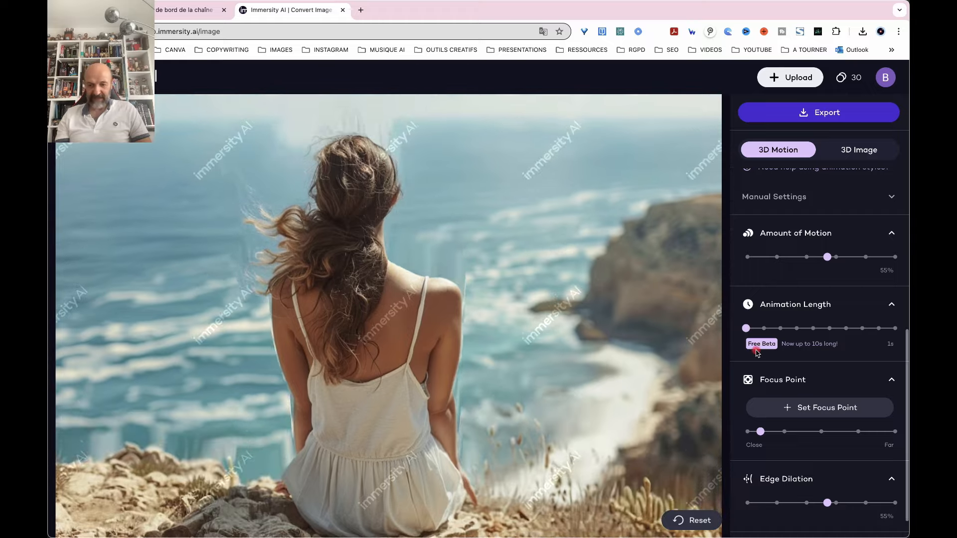
# - Move the focus point to the sea behind the woman, and return it to the back of her dress
pyautogui.click(827, 407)
pyautogui.click(278, 235)
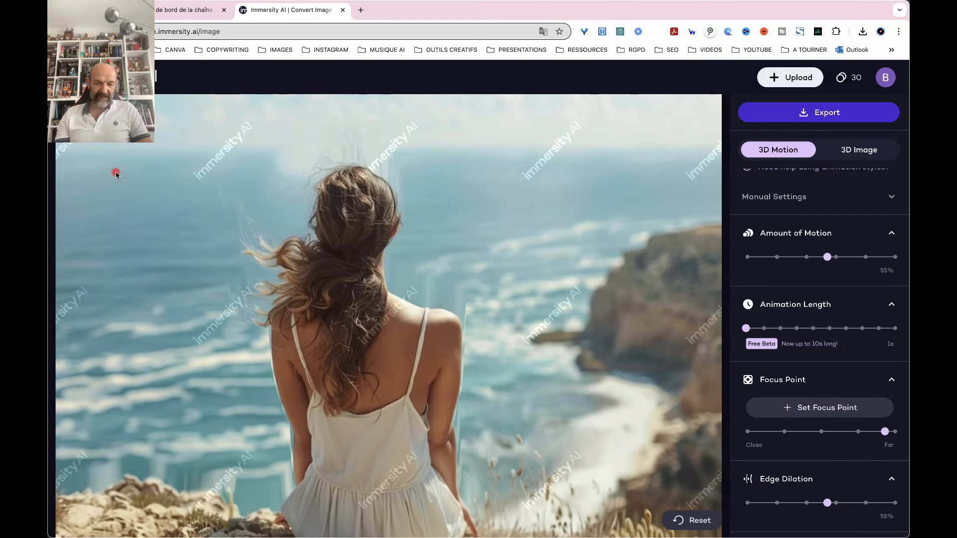
pyautogui.click(834, 412)
pyautogui.click(414, 364)
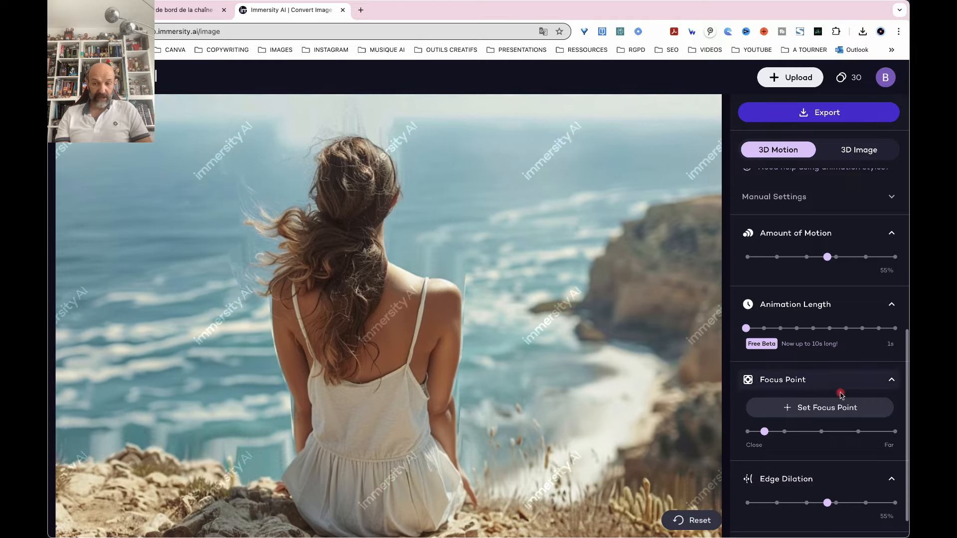
pyautogui.click(831, 408)
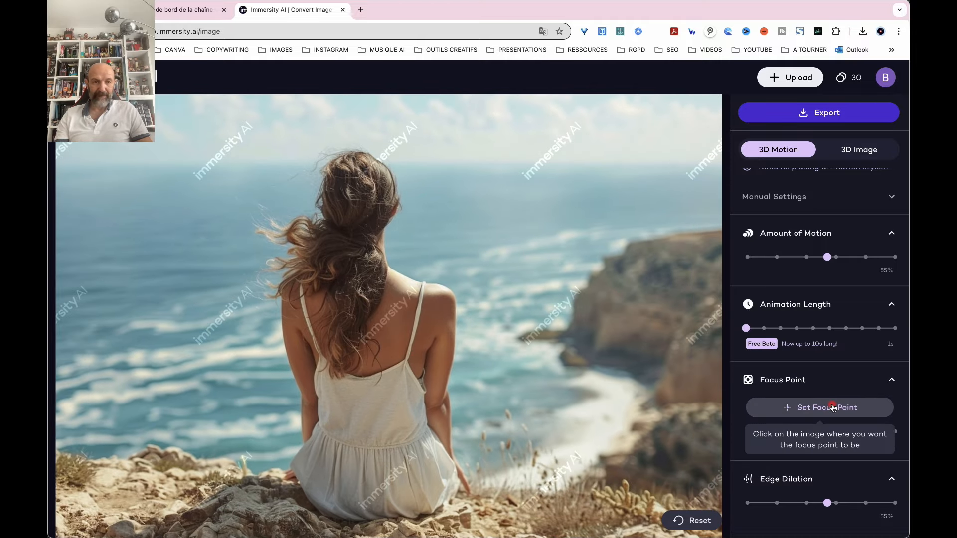
# - Open the depth map of the seated woman's picture, dismiss the zoom tip and examine its near and far areas
pyautogui.scroll(-1, 833, 407)
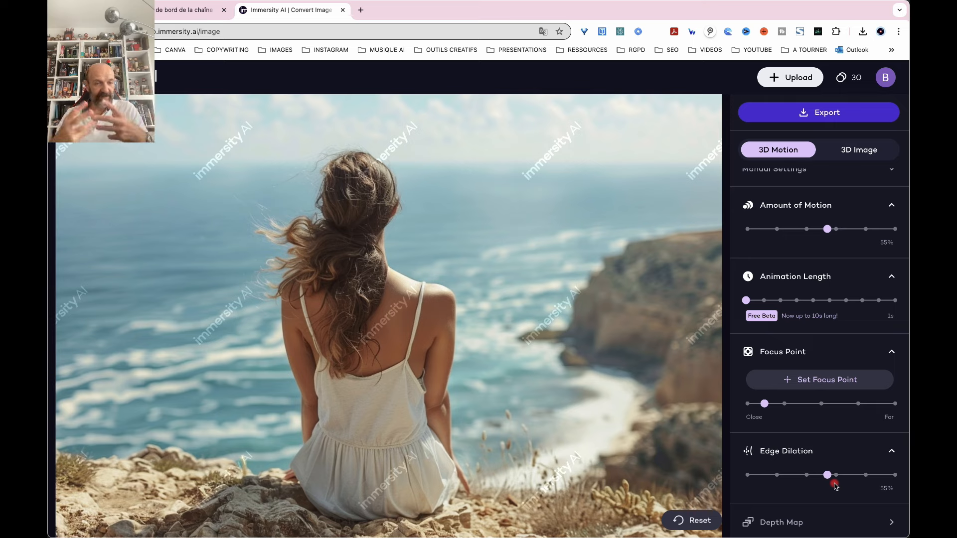
pyautogui.scroll(-1, 845, 485)
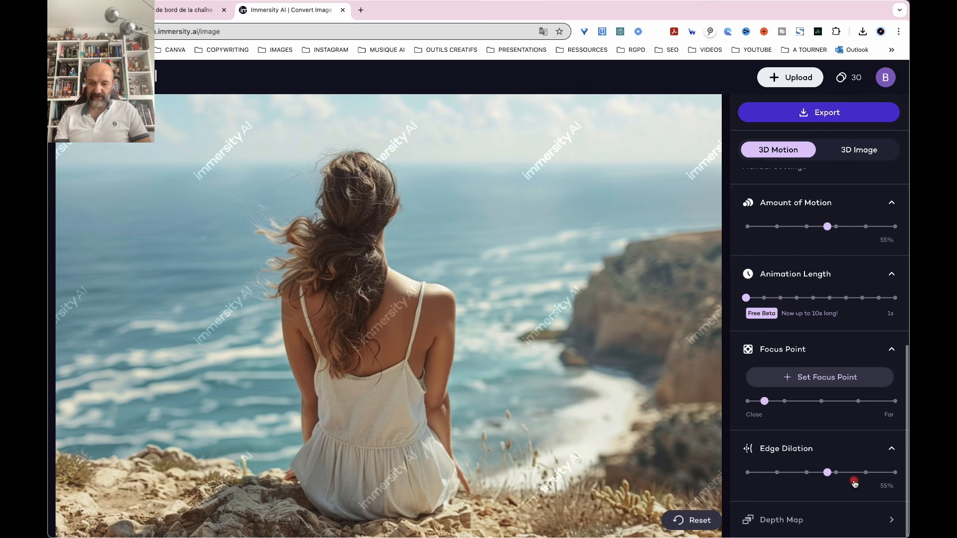
pyautogui.click(837, 513)
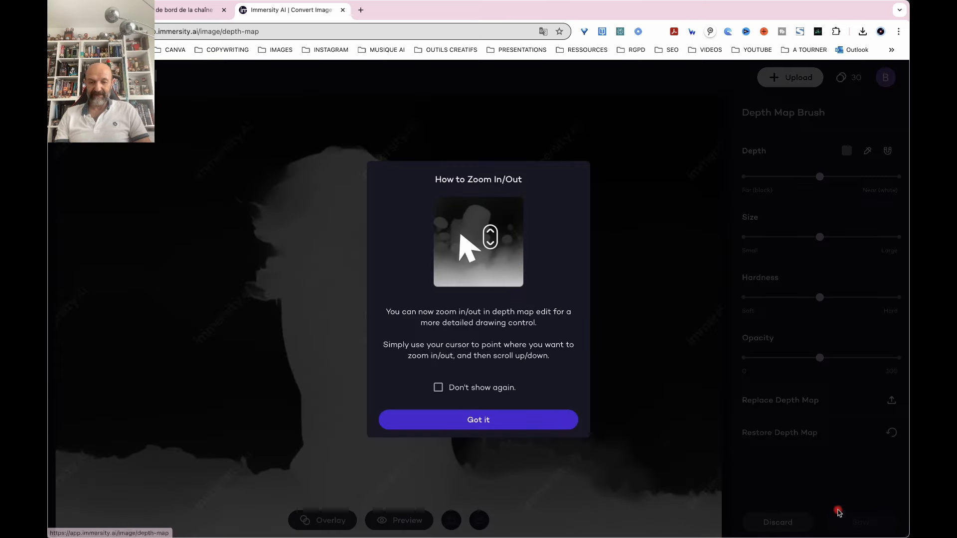
pyautogui.click(507, 424)
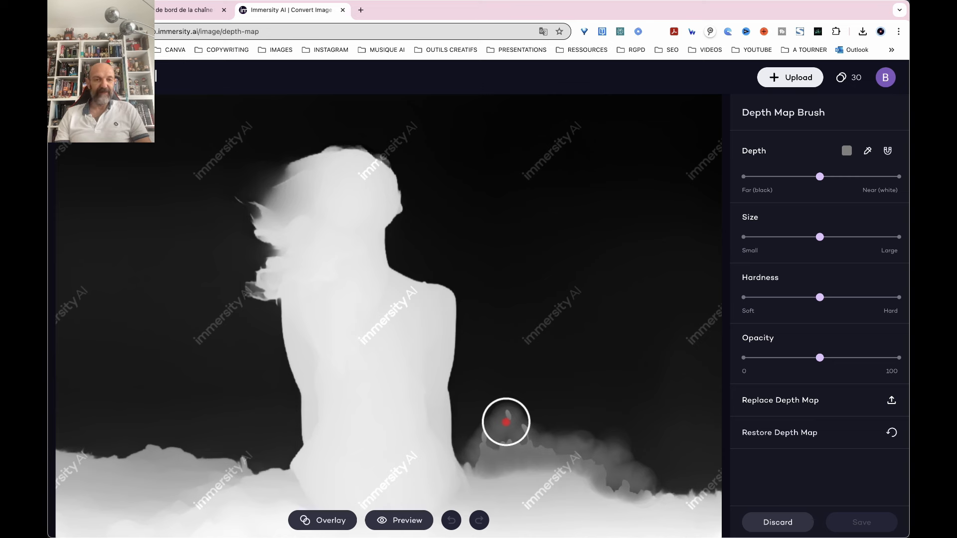
pyautogui.moveTo(505, 422); pyautogui.dragTo(545, 464)
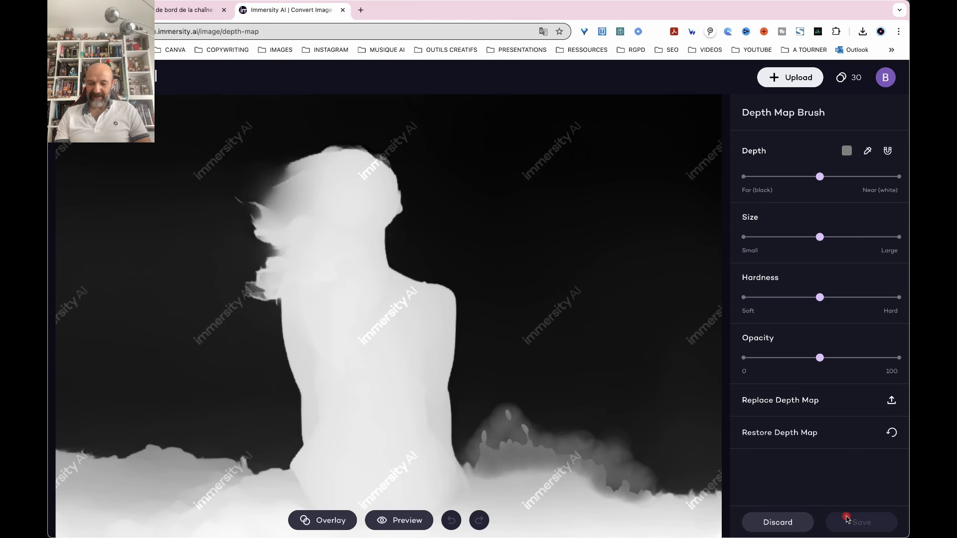
pyautogui.click(847, 520)
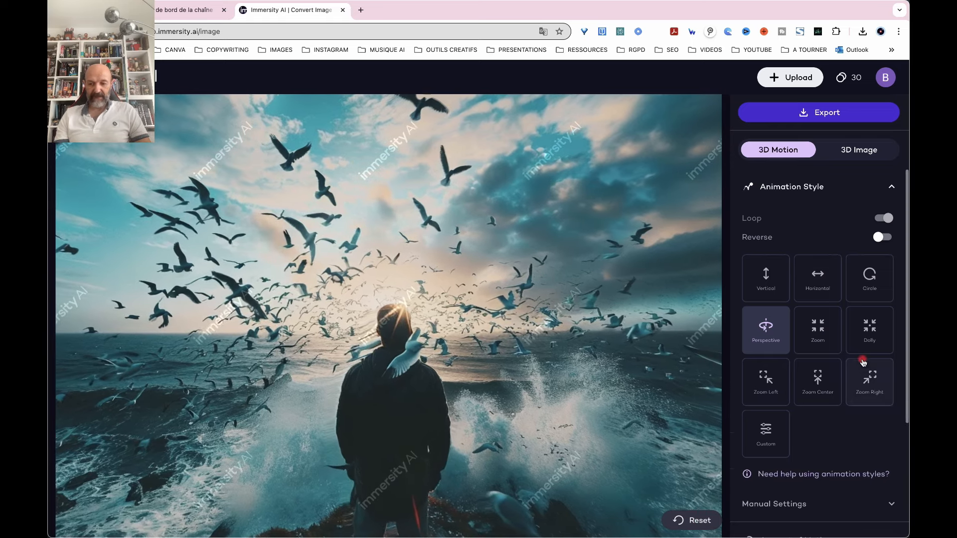
# - Open the depth map of the seagull picture and dismiss the zoom tip
pyautogui.scroll(-3, 864, 363)
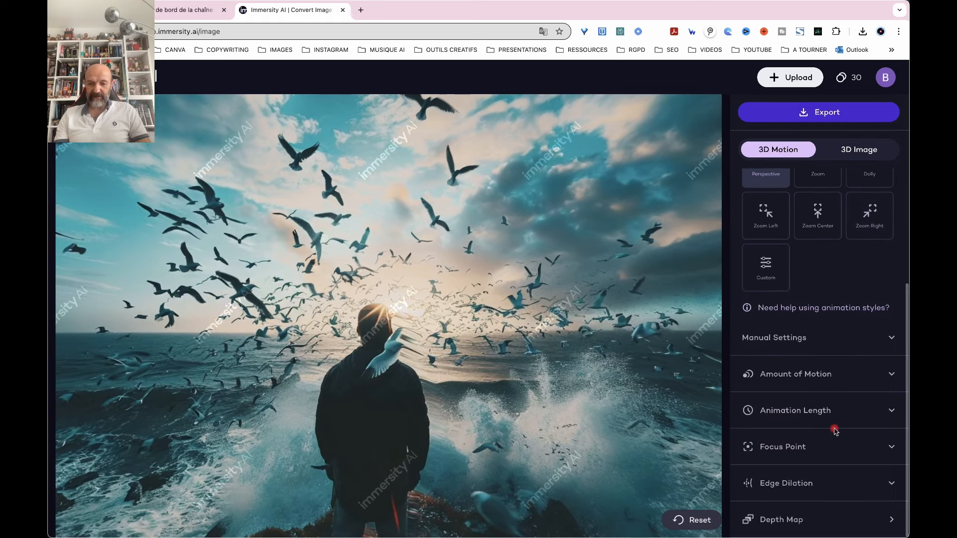
pyautogui.click(864, 514)
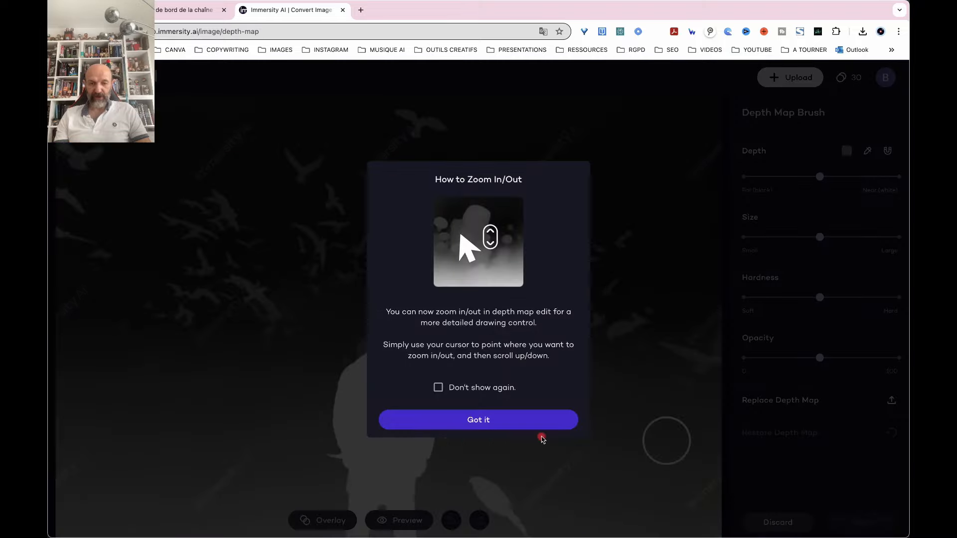
pyautogui.click(502, 421)
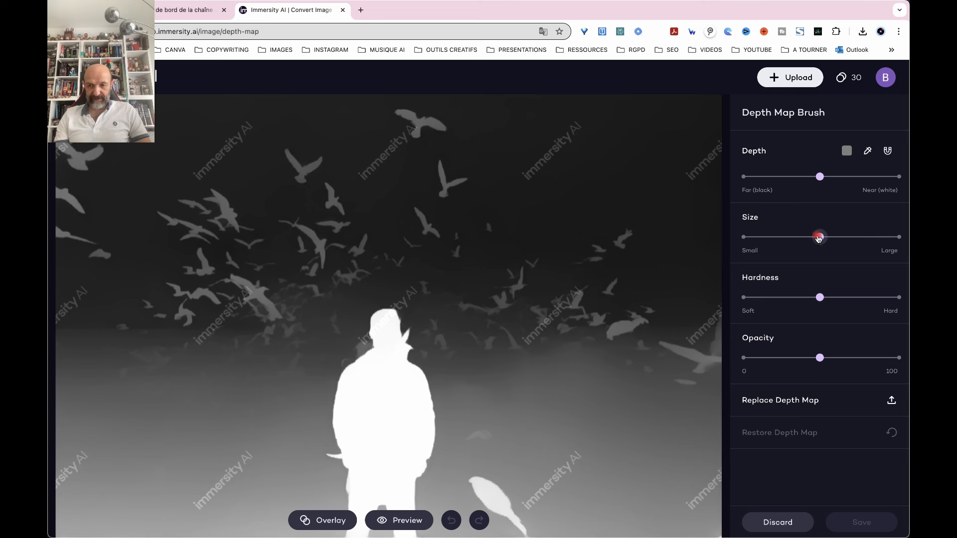
# - Paint several of the larger seagulls with a small brush at the nearest (white) depth and save the depth map
pyautogui.moveTo(821, 239); pyautogui.dragTo(767, 242)
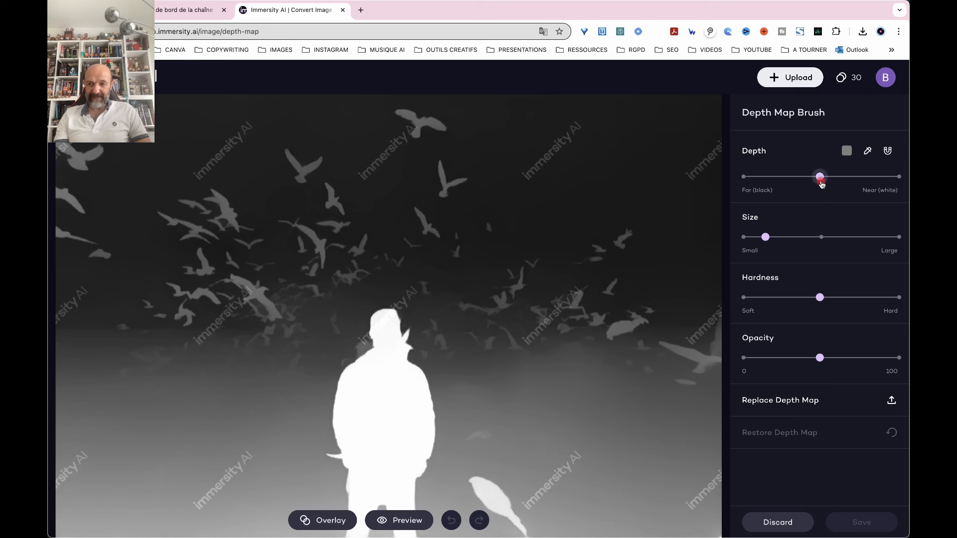
pyautogui.moveTo(821, 178); pyautogui.dragTo(898, 177)
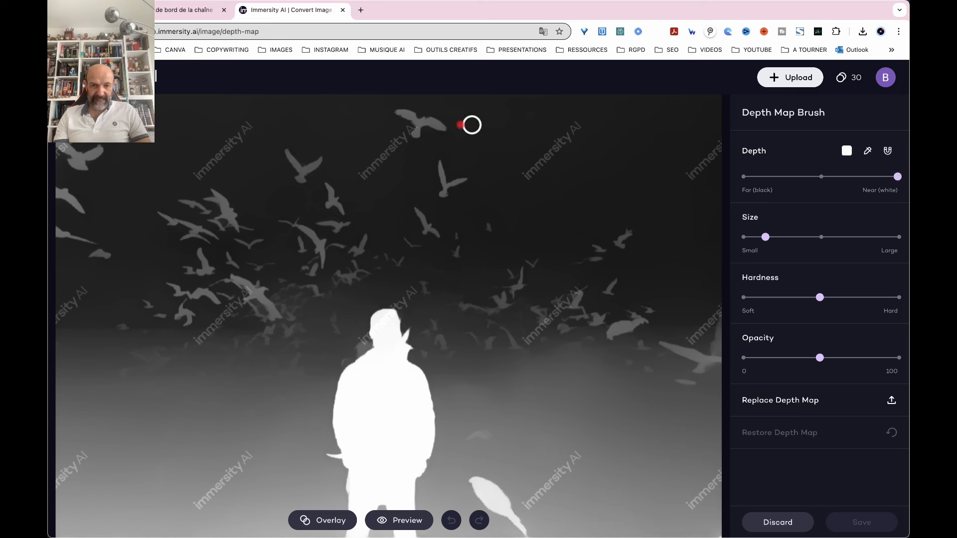
pyautogui.moveTo(434, 123)
pyautogui.mouseDown()
pyautogui.moveTo(399, 114)
pyautogui.moveTo(419, 133)
pyautogui.mouseUp()
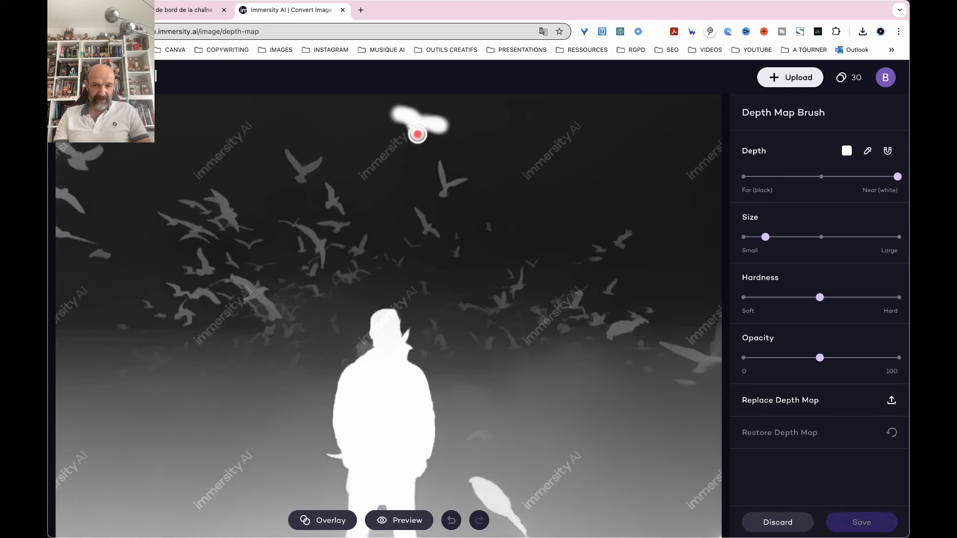
pyautogui.moveTo(287, 154)
pyautogui.mouseDown()
pyautogui.moveTo(300, 171)
pyautogui.moveTo(319, 155)
pyautogui.moveTo(298, 179)
pyautogui.mouseUp()
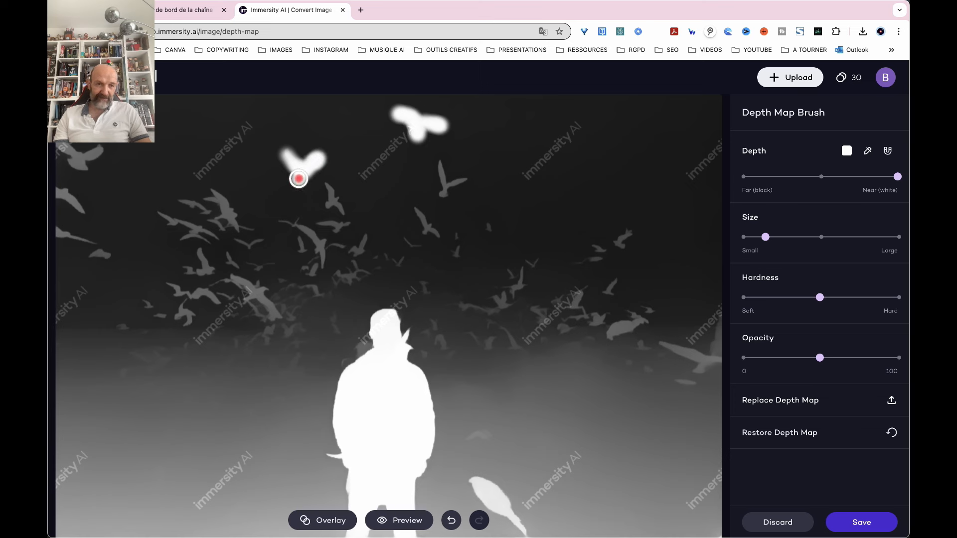
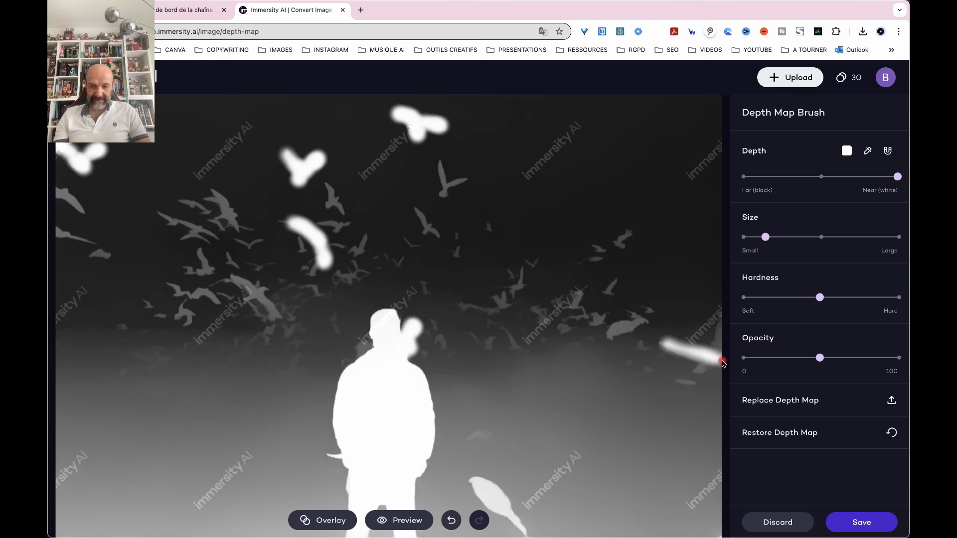
pyautogui.click(861, 520)
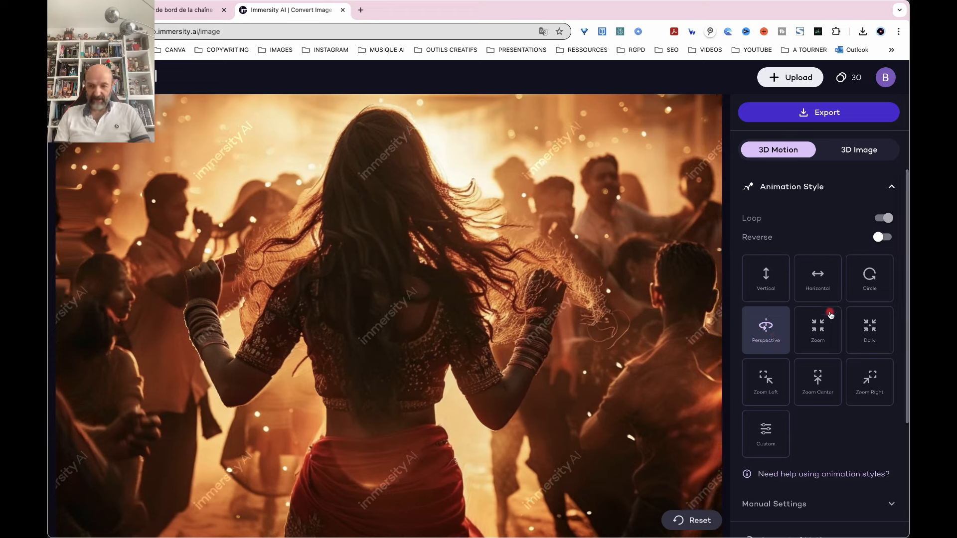
# - Preview the Horizontal and Zoom animation styles on the dancer picture and return to Perspective
pyautogui.click(826, 288)
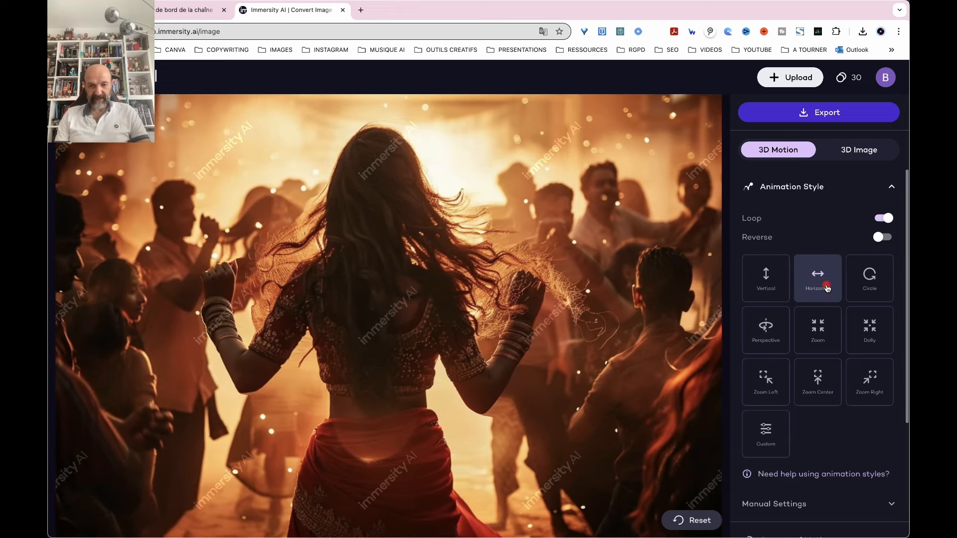
pyautogui.click(825, 325)
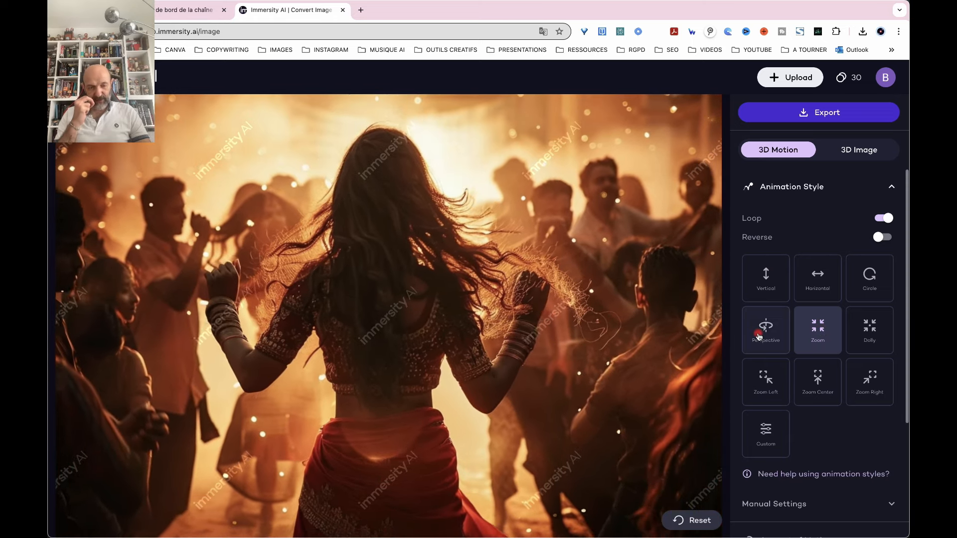
pyautogui.click(758, 337)
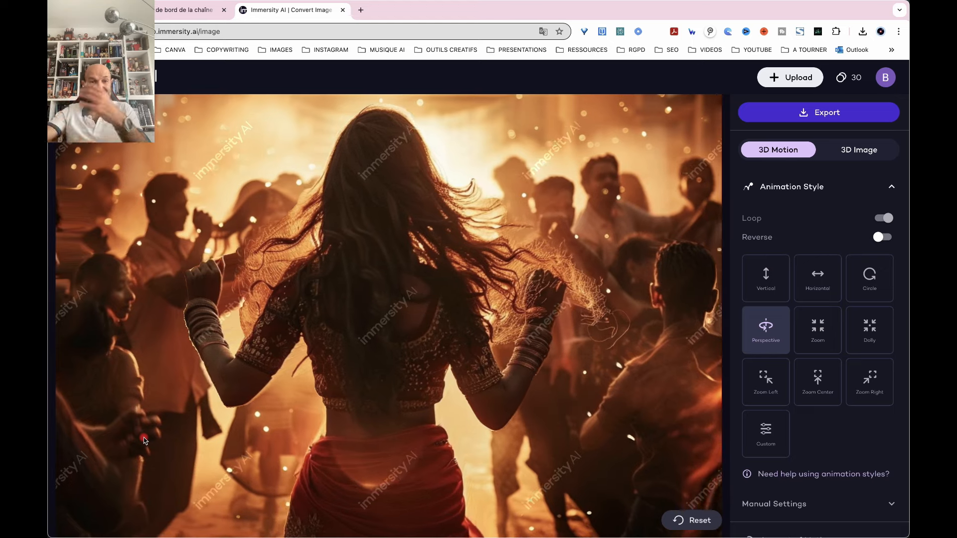
# - Open the depth map of the dancer picture and dismiss the zoom tip
pyautogui.scroll(-3, 757, 459)
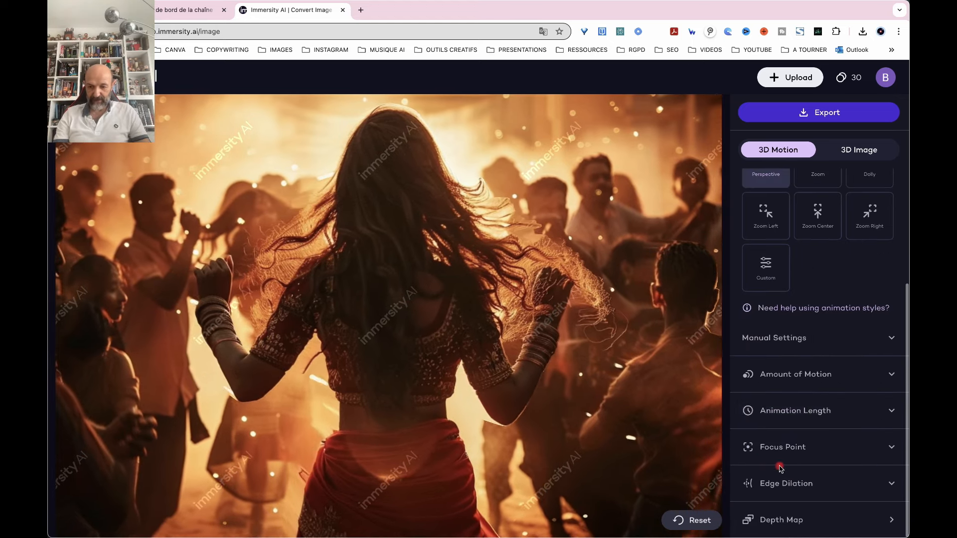
pyautogui.click(829, 518)
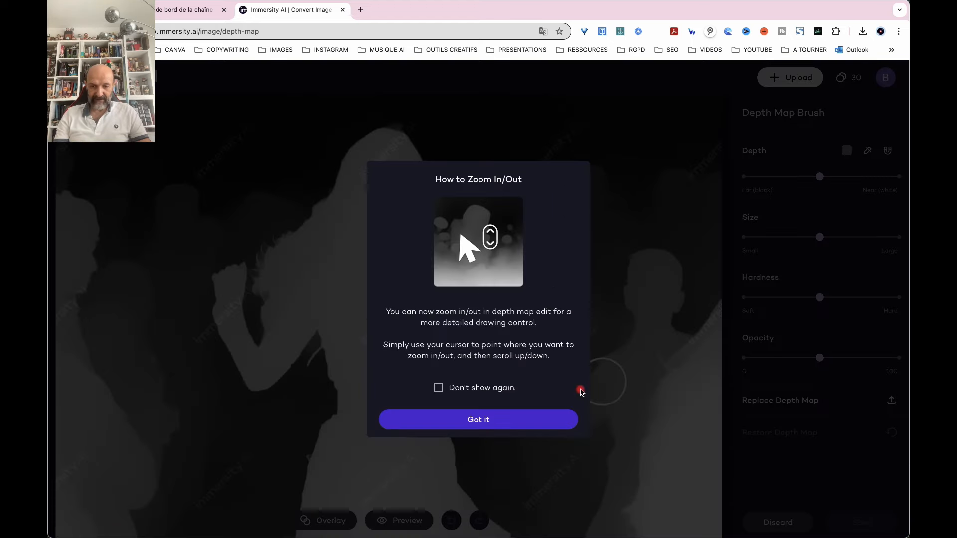
pyautogui.click(482, 419)
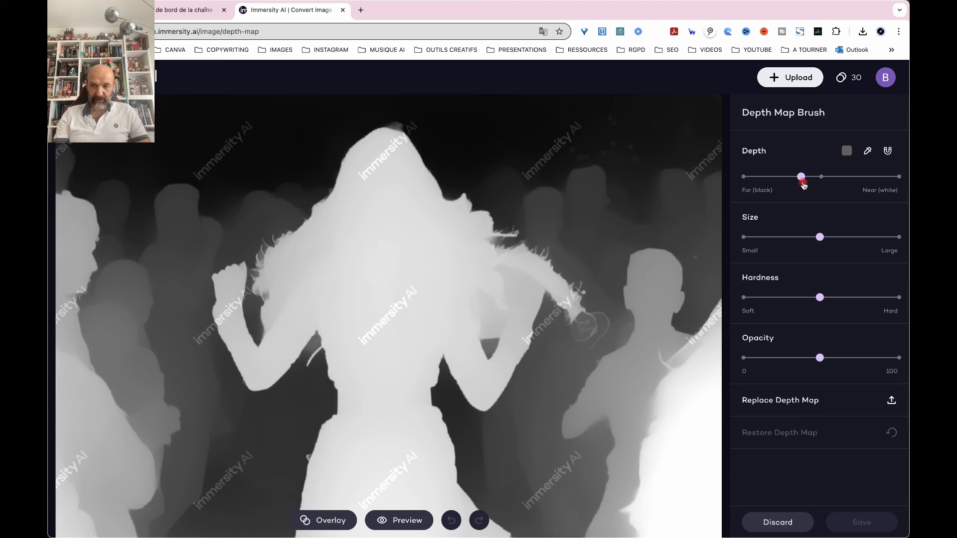
# - Raise the brush depth towards Near, paint the background figures on both sides of the dancer light grey, and save the depth map
pyautogui.moveTo(824, 177); pyautogui.dragTo(837, 178)
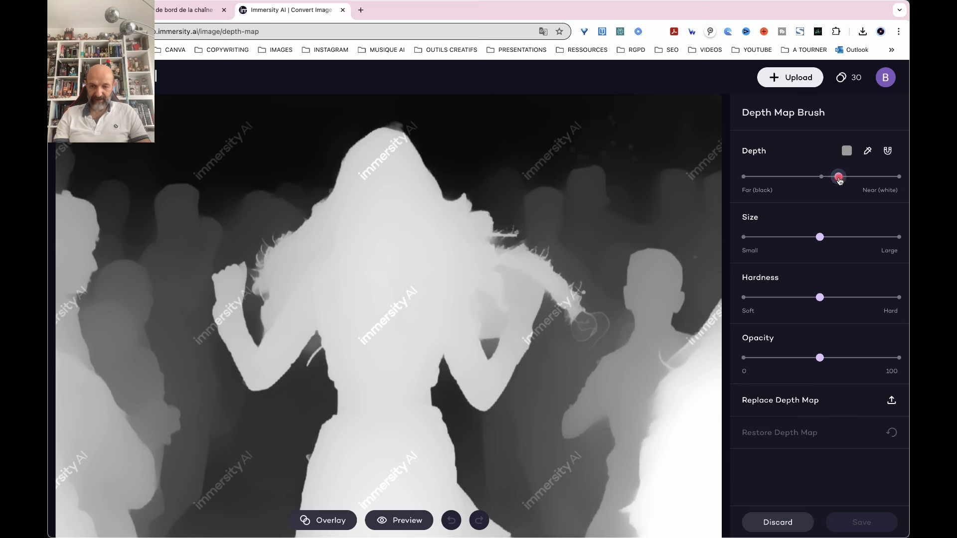
pyautogui.click(657, 267)
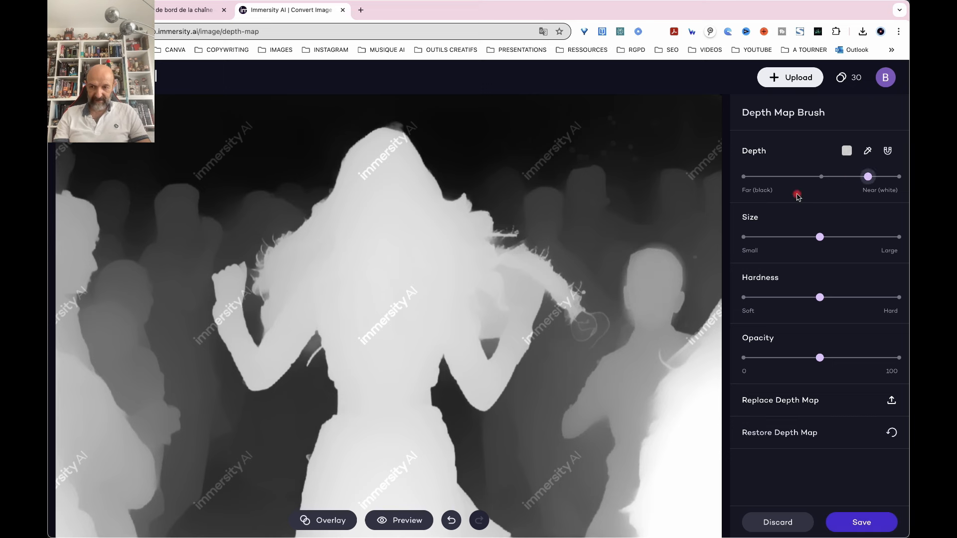
pyautogui.moveTo(627, 370)
pyautogui.mouseDown()
pyautogui.moveTo(585, 409)
pyautogui.moveTo(658, 337)
pyautogui.moveTo(629, 361)
pyautogui.moveTo(605, 523)
pyautogui.moveTo(643, 367)
pyautogui.moveTo(587, 405)
pyautogui.moveTo(607, 387)
pyautogui.mouseUp()
pyautogui.moveTo(98, 307)
pyautogui.mouseDown()
pyautogui.moveTo(129, 279)
pyautogui.moveTo(121, 327)
pyautogui.moveTo(158, 419)
pyautogui.moveTo(146, 424)
pyautogui.moveTo(95, 329)
pyautogui.moveTo(114, 294)
pyautogui.moveTo(121, 381)
pyautogui.moveTo(155, 456)
pyautogui.mouseUp()
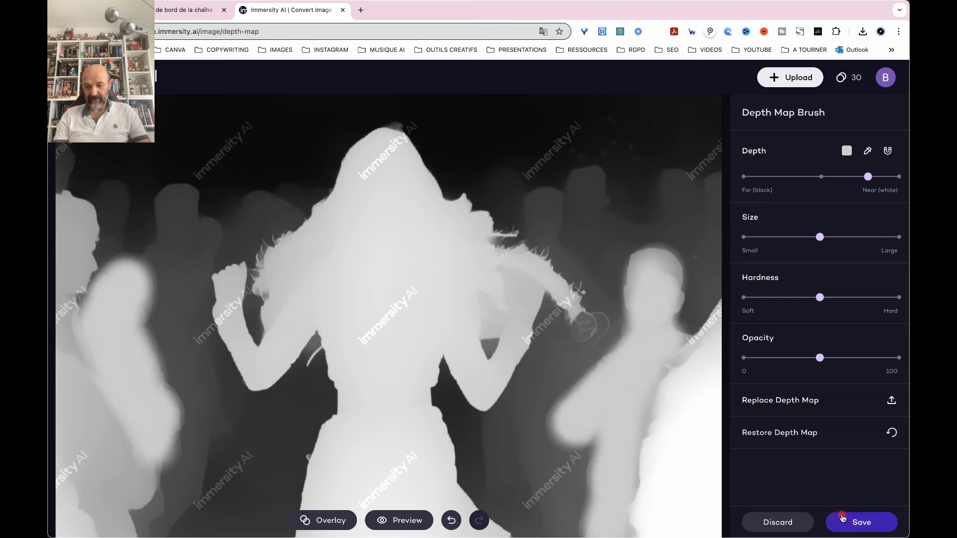
pyautogui.click(842, 519)
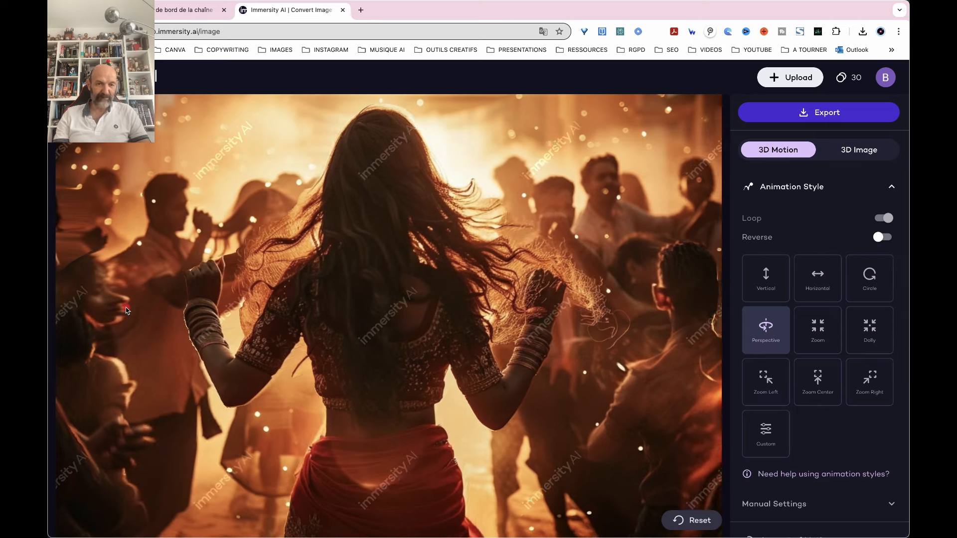
# - Reopen the dancer picture's depth map, raise the brush depth towards Near, extend the light grey area on the figure left of the dancer, and save
pyautogui.scroll(-4, 867, 478)
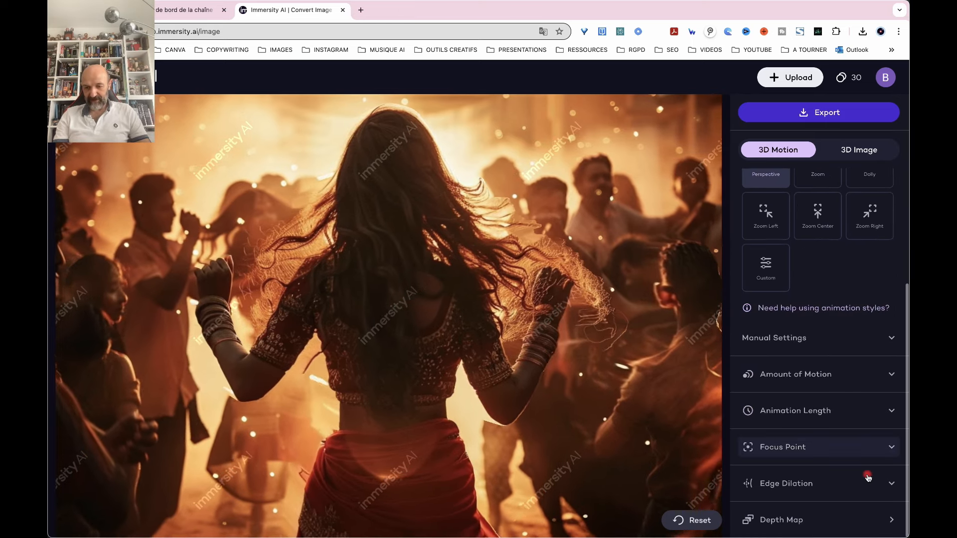
pyautogui.click(846, 513)
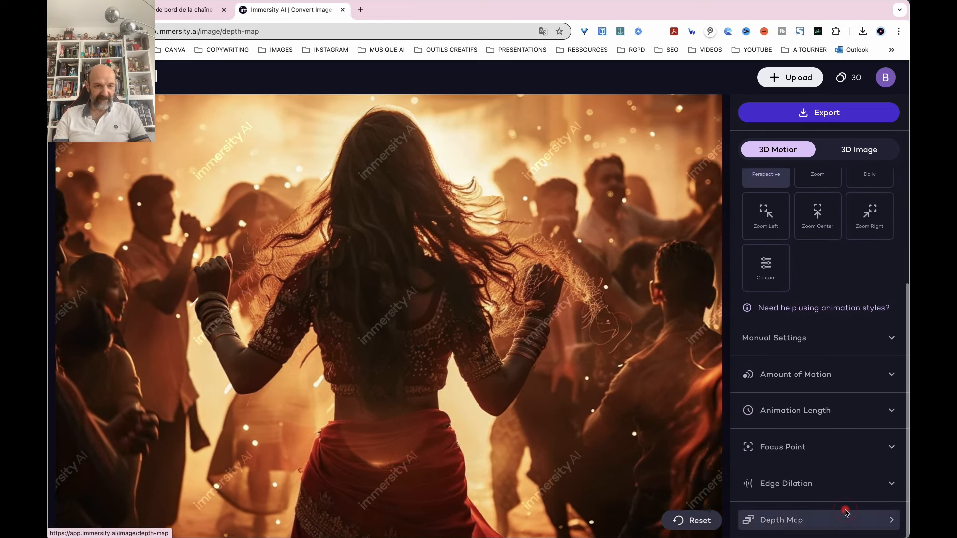
pyautogui.click(525, 426)
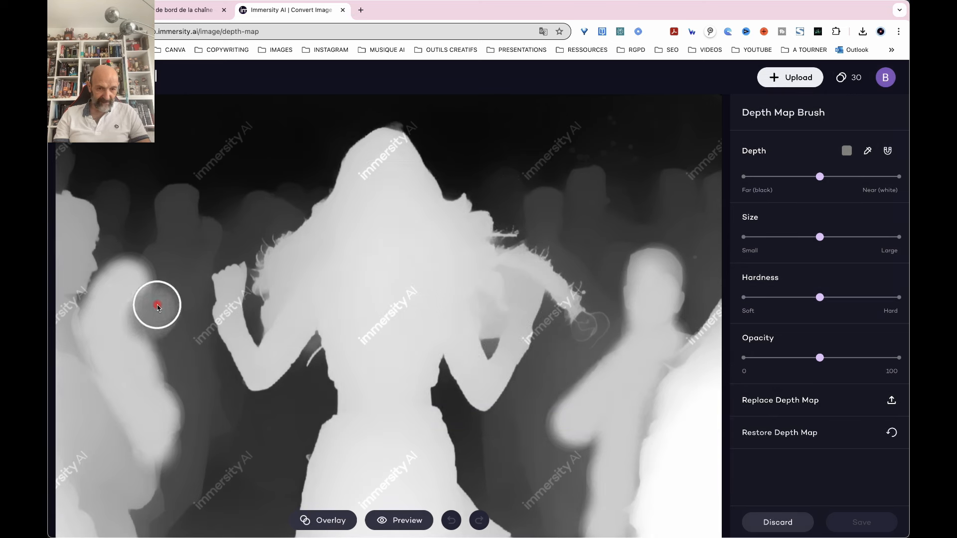
pyautogui.click(157, 305)
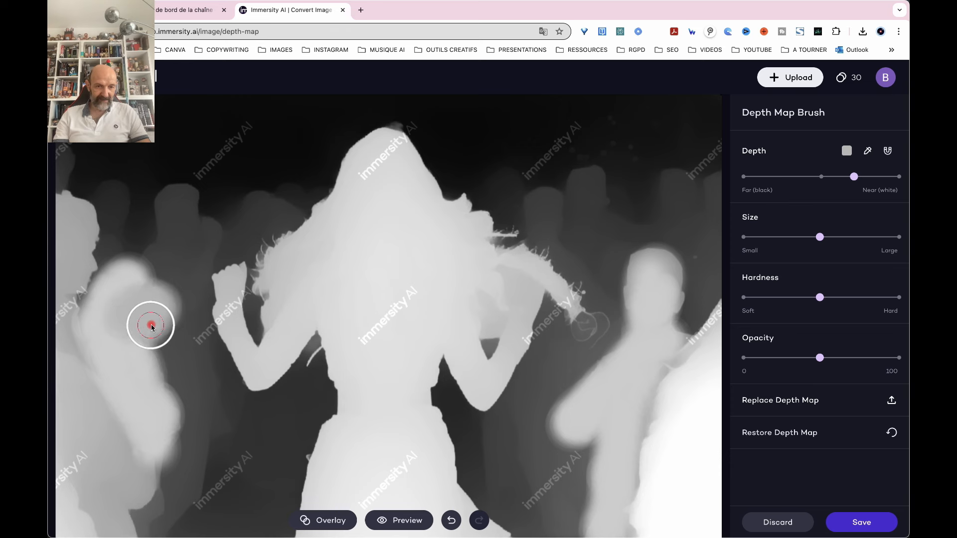
pyautogui.click(848, 519)
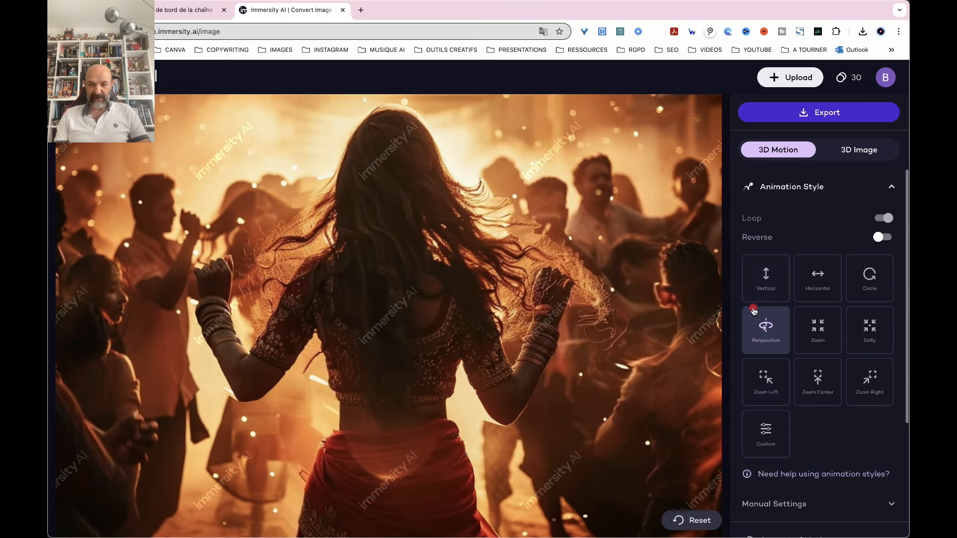
# - Preview the Vertical, Horizontal, Circle, Perspective, Zoom and Dolly animation styles on the dancer picture and return to Zoom
pyautogui.click(762, 282)
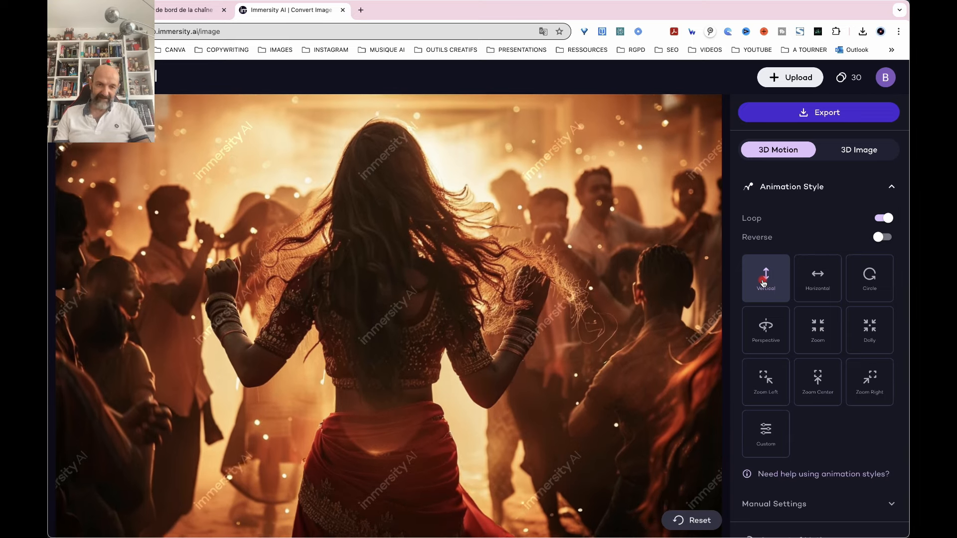
pyautogui.click(819, 285)
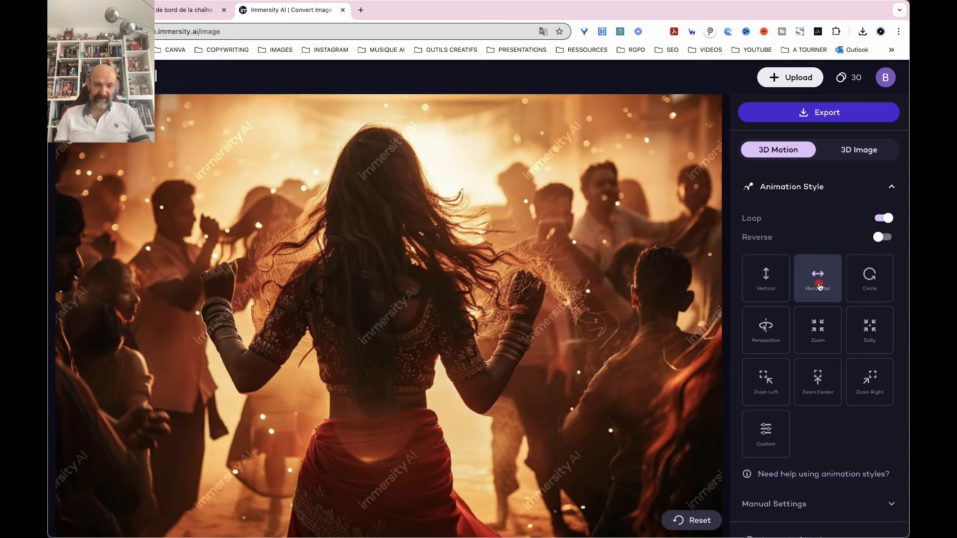
pyautogui.click(867, 283)
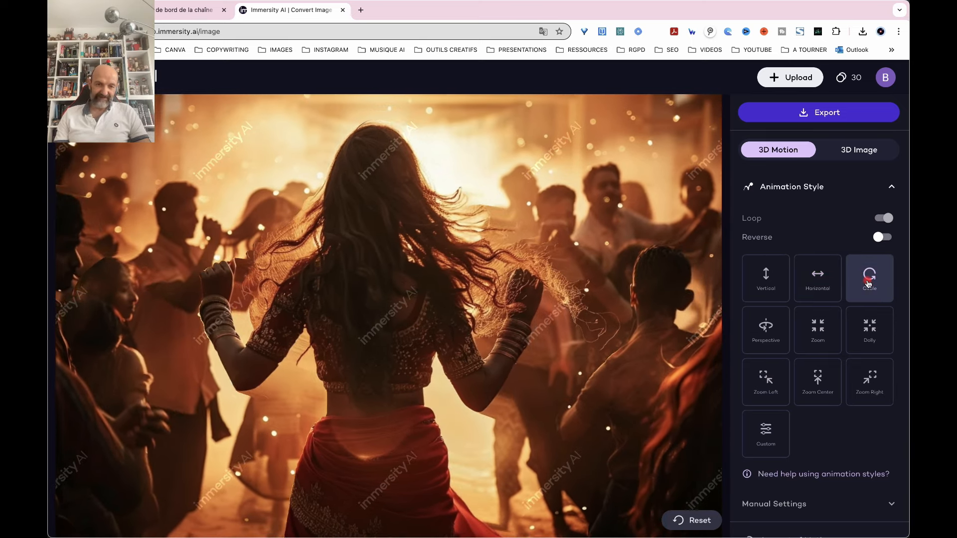
pyautogui.click(766, 330)
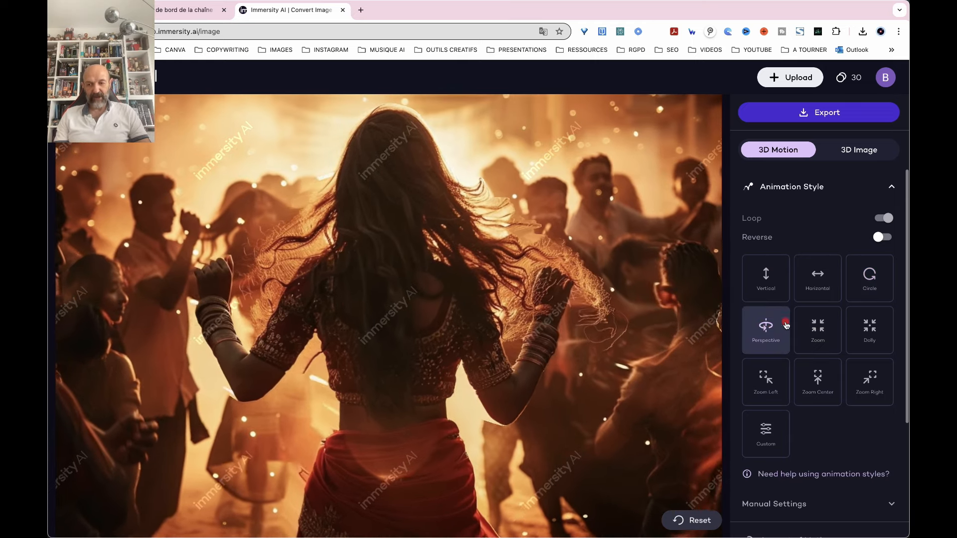
pyautogui.click(818, 338)
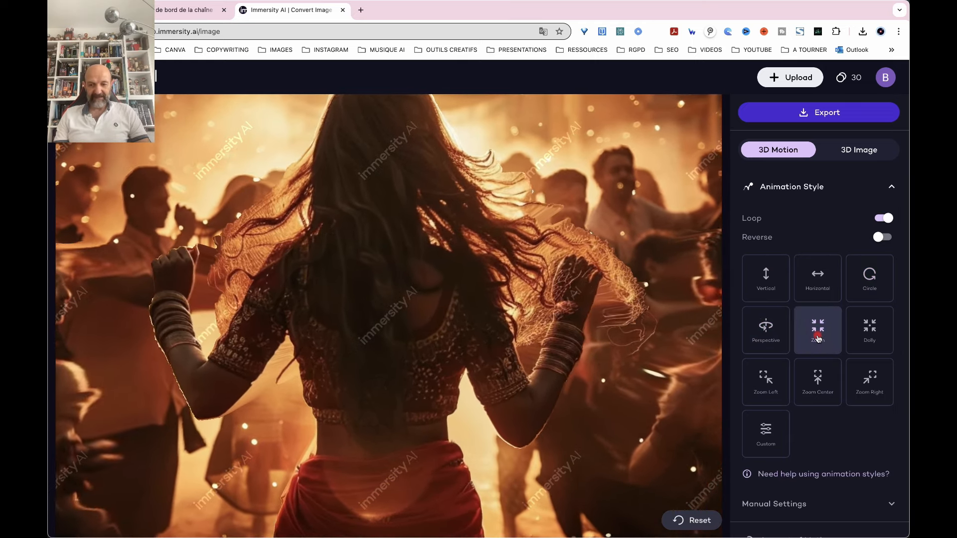
pyautogui.click(867, 327)
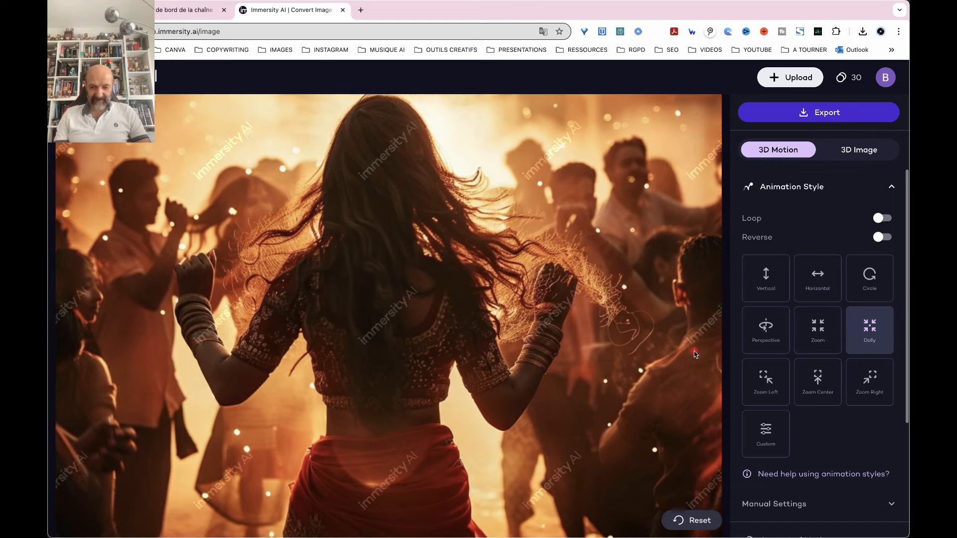
pyautogui.click(816, 328)
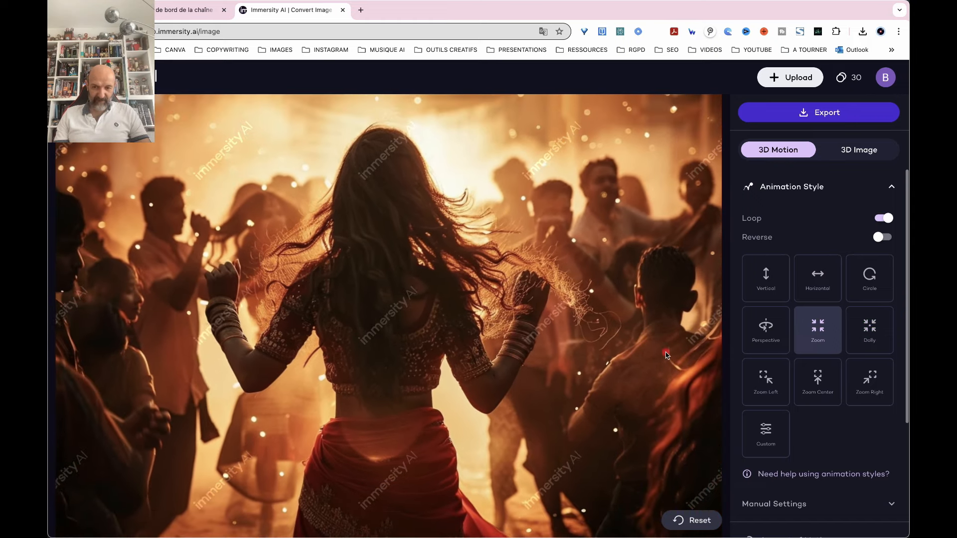